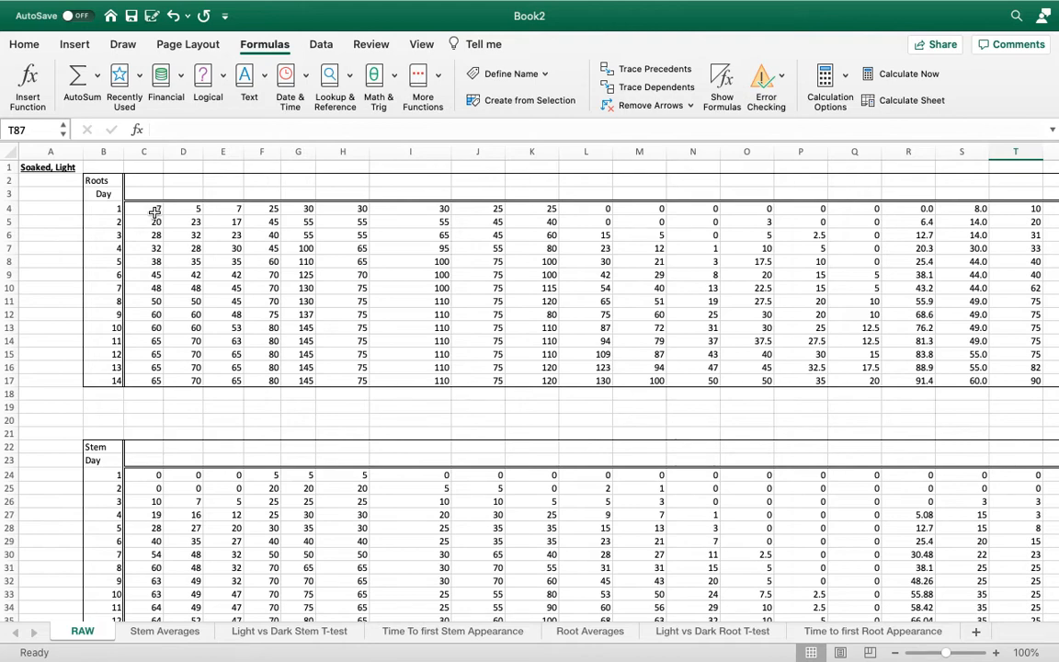
Step: Examine the day 1 values and the full column range of the Soaked, Light roots table on the RAW sheet
left_click(155, 211)
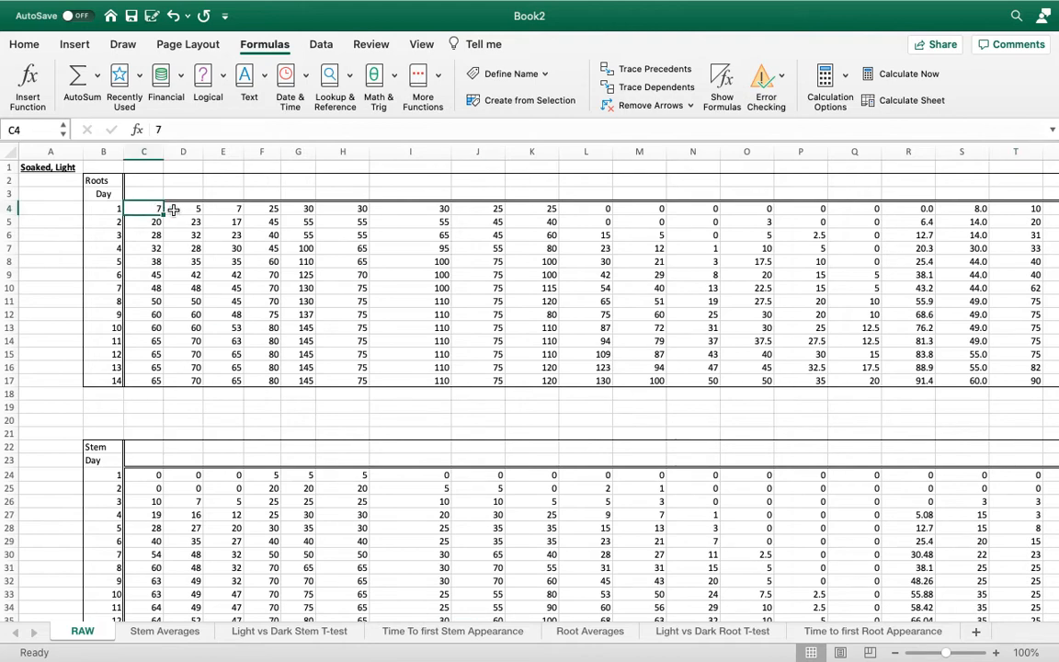
left_click(192, 210)
left_click(225, 210)
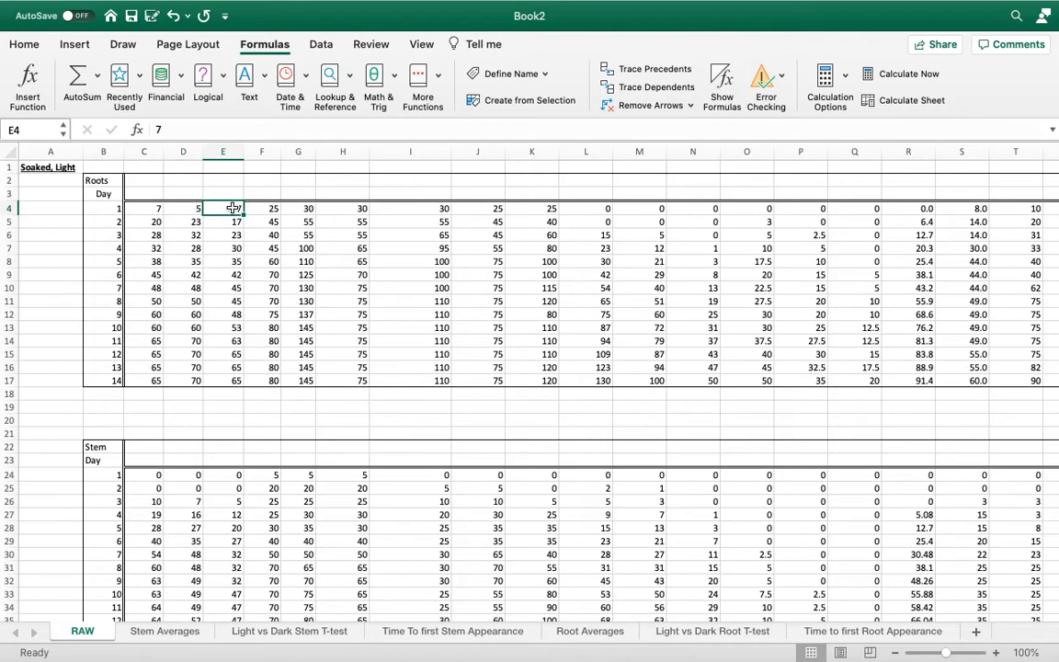
left_click(259, 212)
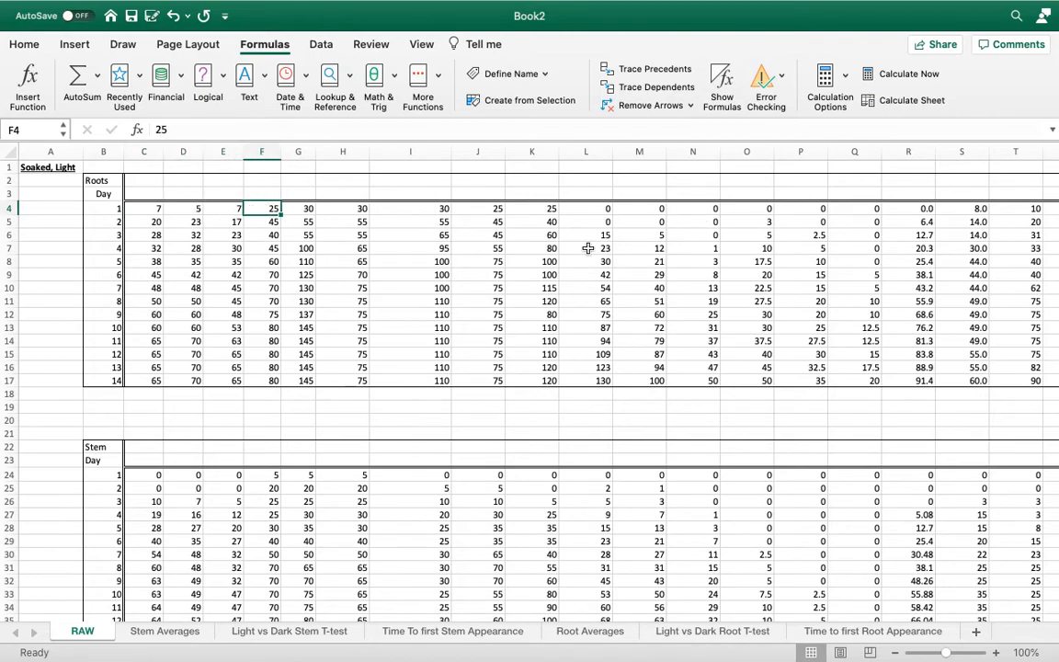
scroll(588, 248, "right", 4)
scroll(588, 249, "right", 1)
scroll(588, 248, "left", 3)
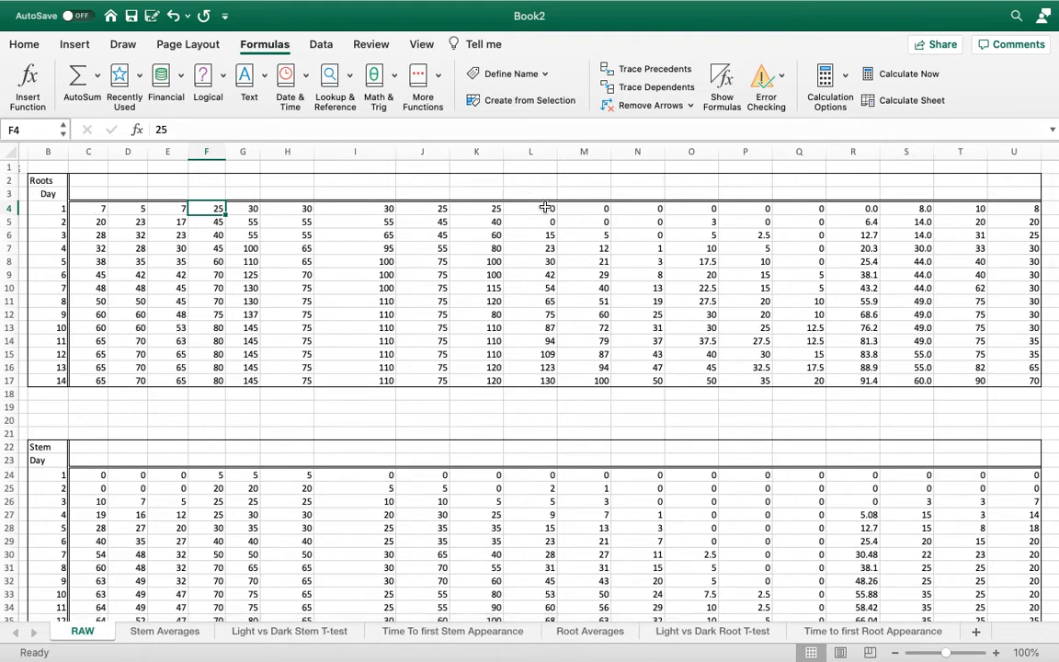
Step: Review the Soaked, Light stem table and the No Soak, Light tables on the RAW sheet
scroll(110, 304, "down", 5)
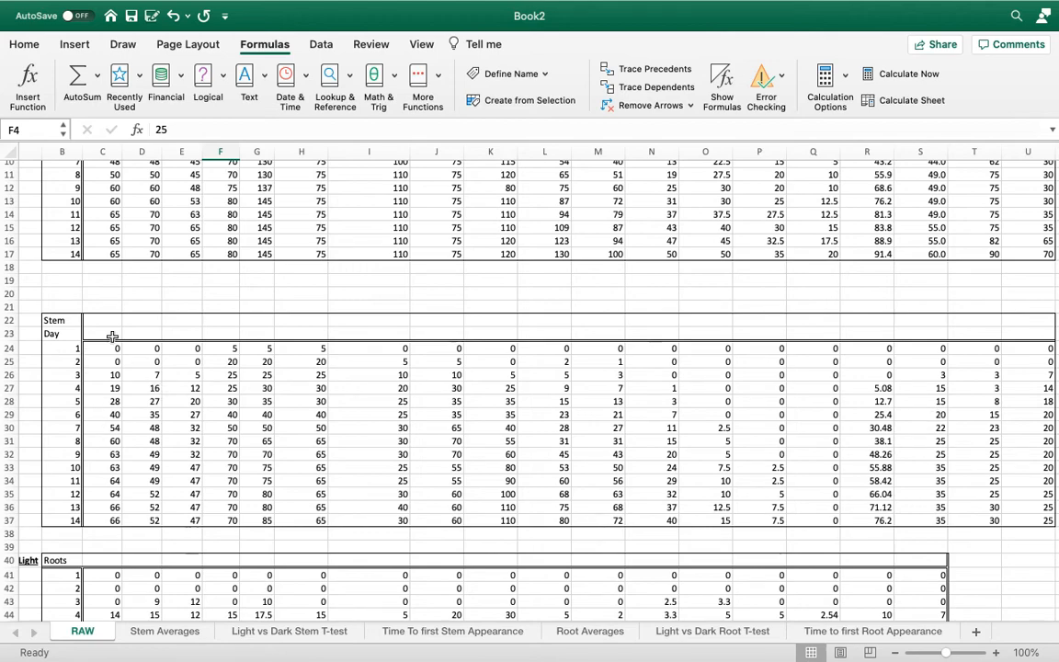
scroll(838, 400, "up", 3)
scroll(838, 400, "right", 1)
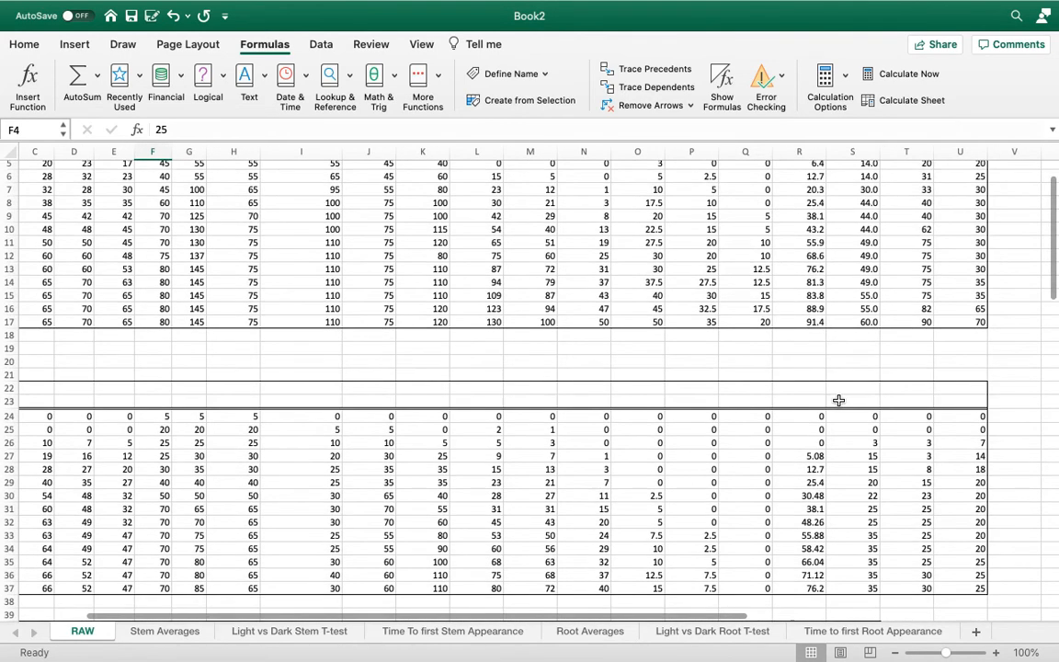
scroll(839, 400, "left", 2)
scroll(552, 410, "down", 8)
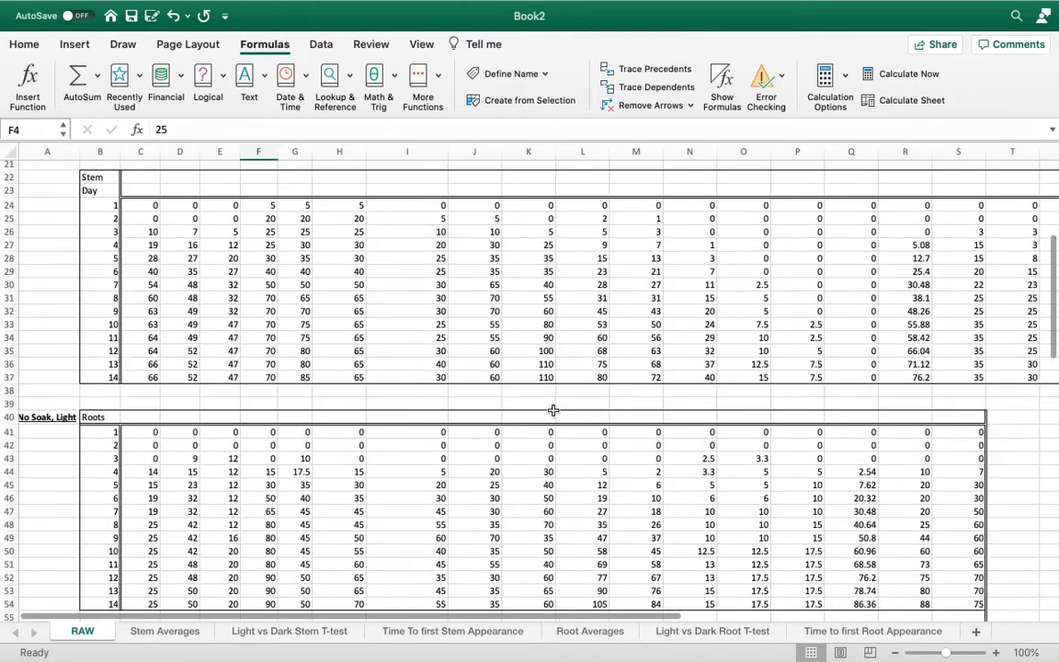
scroll(552, 410, "down", 3)
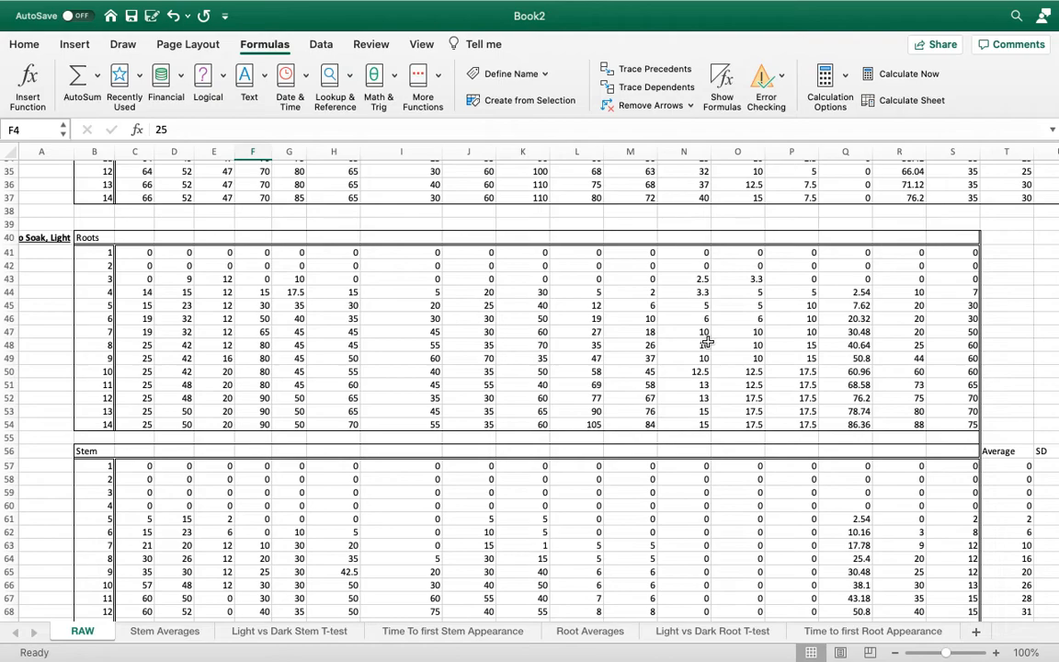
scroll(450, 287, "up", 5)
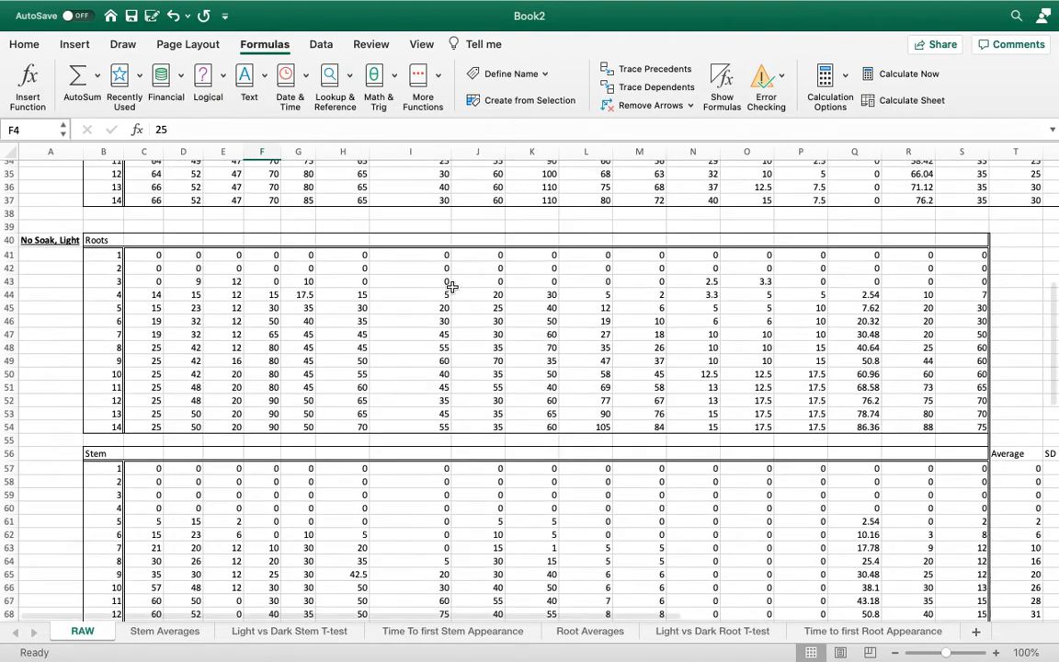
scroll(452, 287, "up", 5)
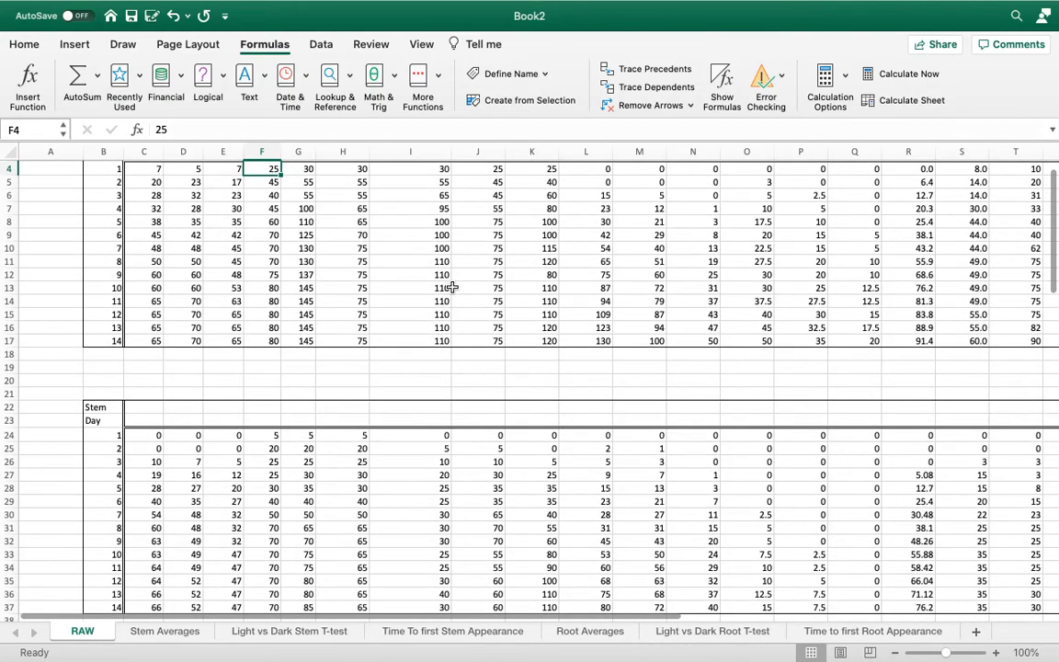
Step: Look through the remaining treatment tables, including the Soaked, Dark root and stem data, and return to the sheet's first table
scroll(452, 287, "down", 4)
scroll(453, 287, "down", 7)
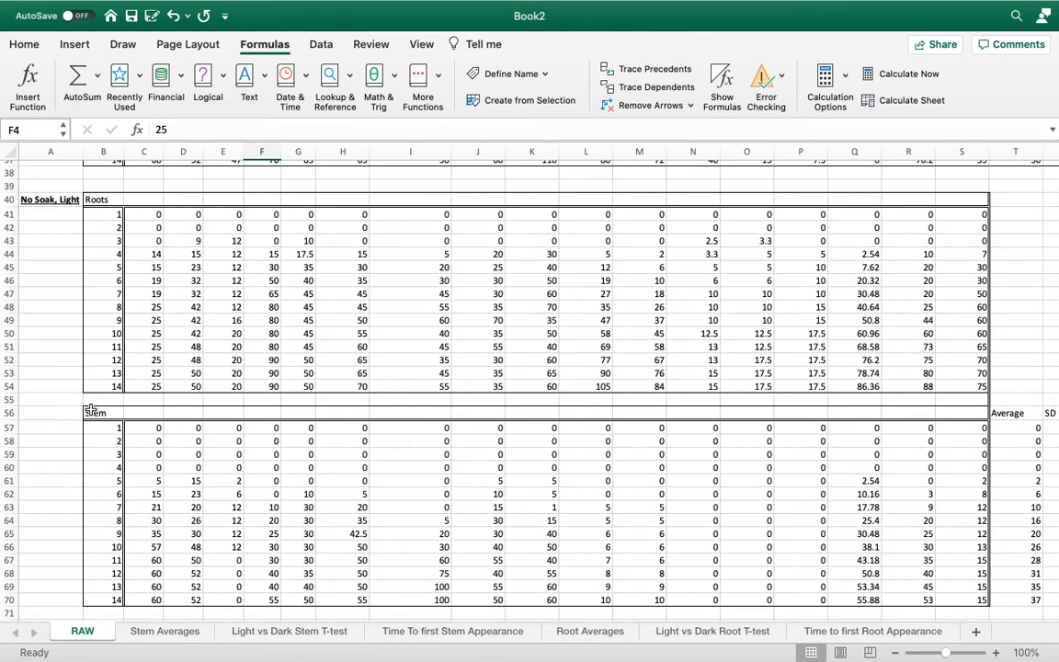
scroll(121, 442, "down", 5)
scroll(122, 443, "down", 5)
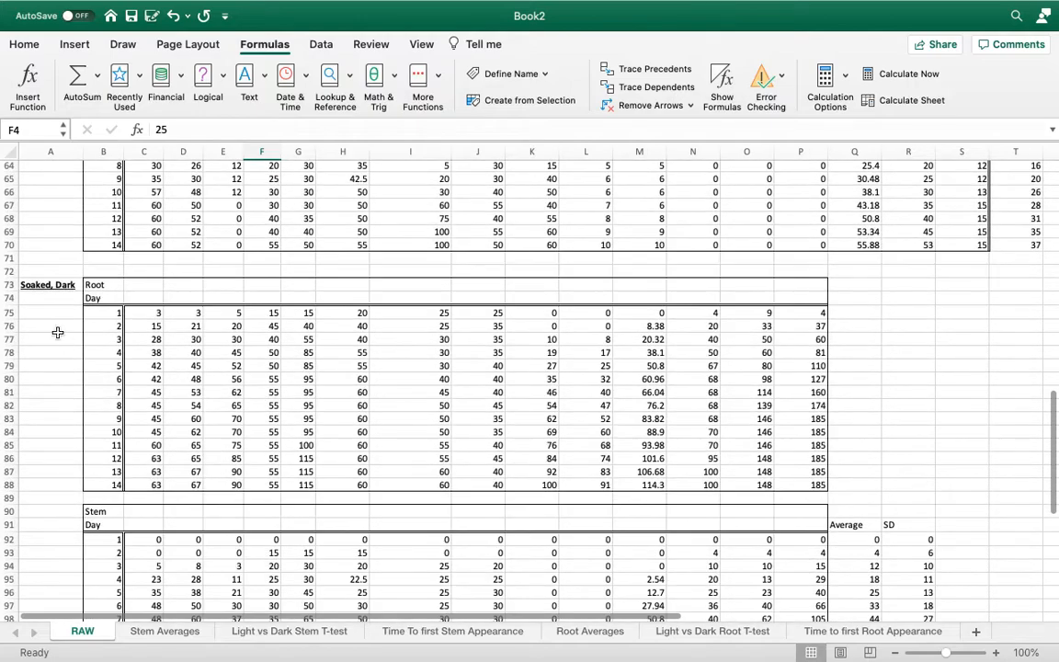
scroll(55, 333, "down", 3)
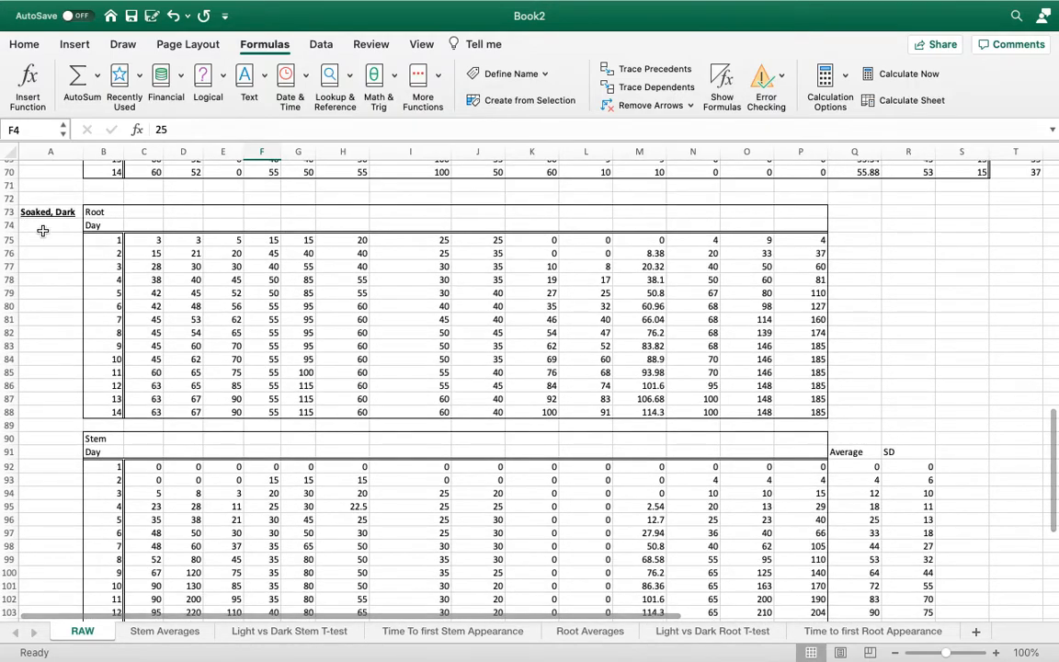
scroll(219, 337, "down", 3)
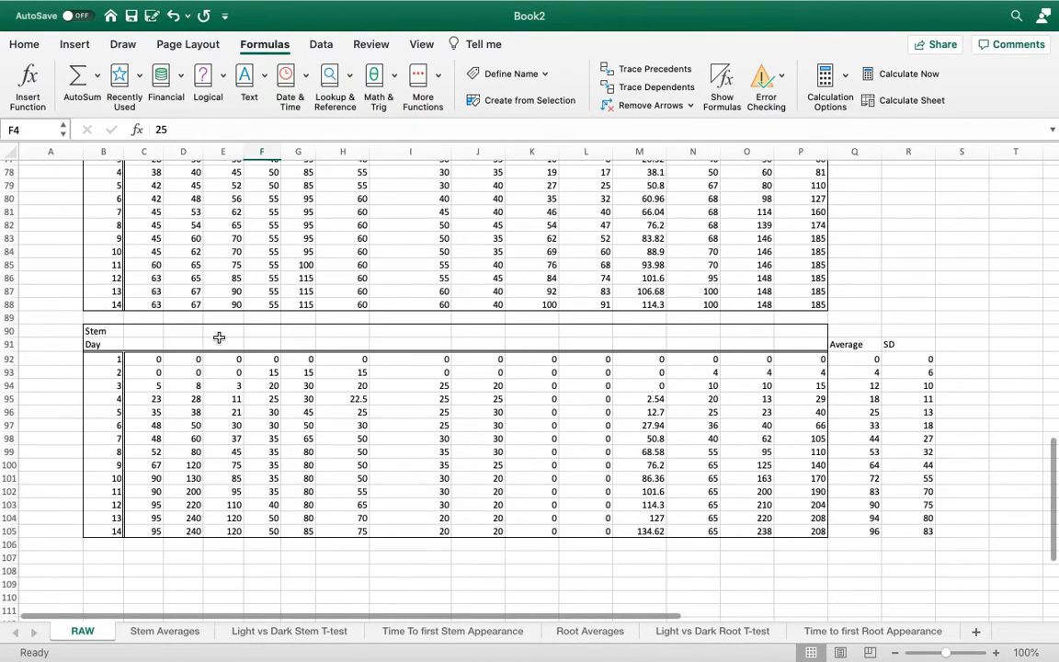
scroll(219, 338, "up", 12)
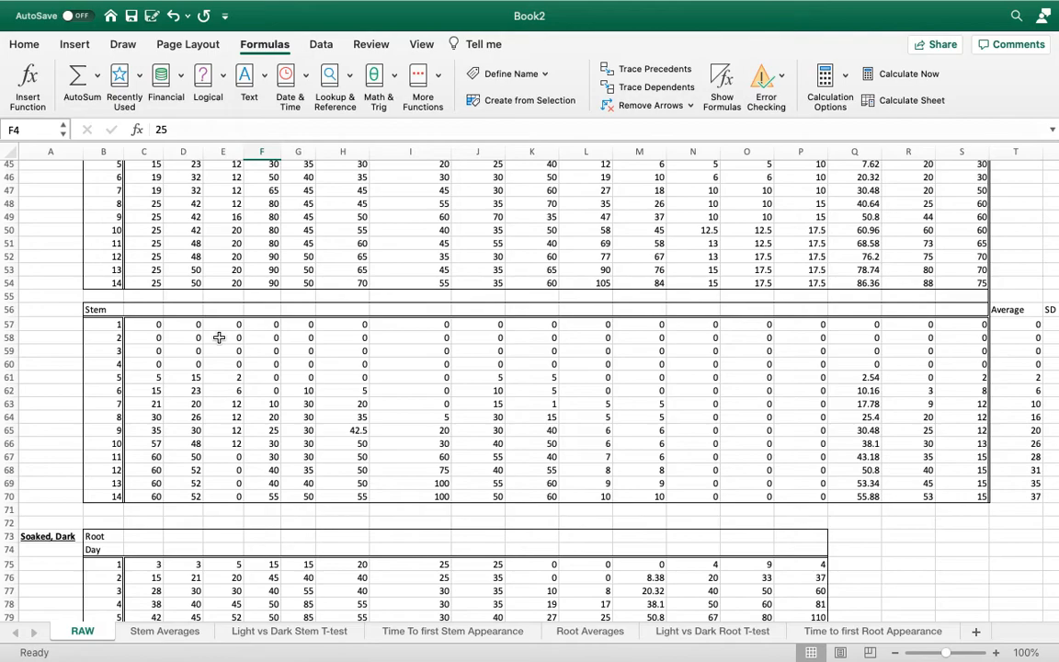
scroll(410, 354, "up", 7)
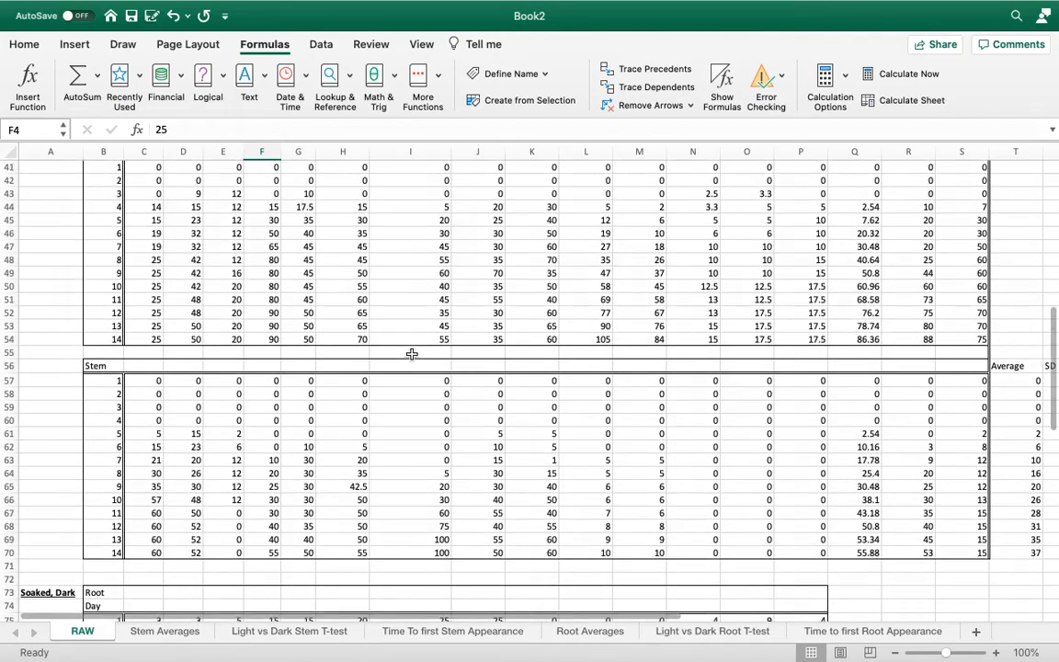
scroll(411, 354, "up", 6)
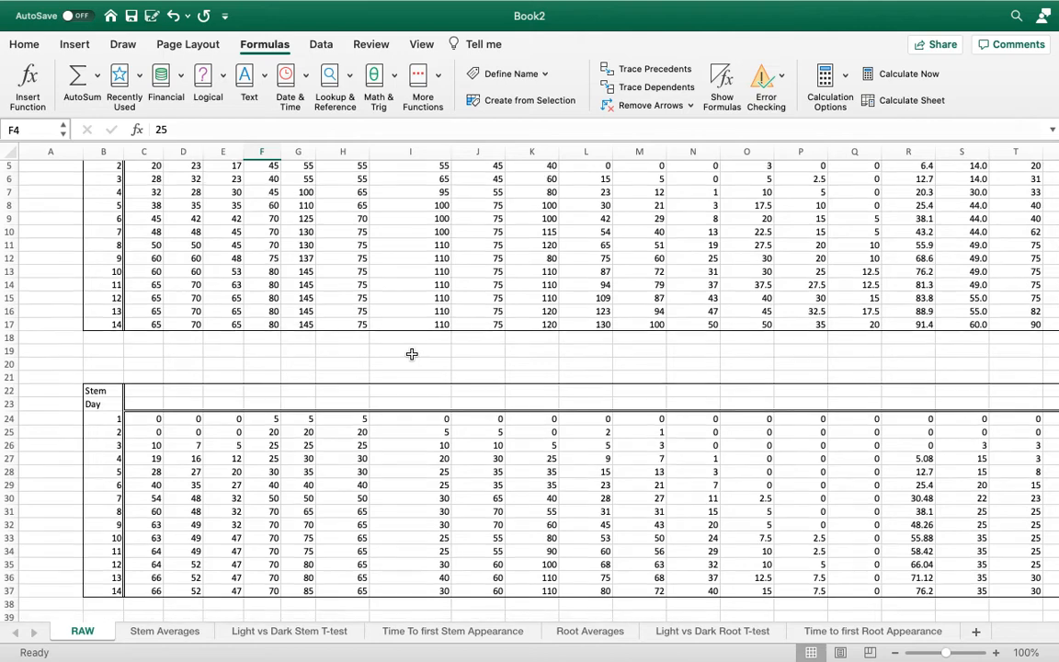
scroll(412, 354, "up", 2)
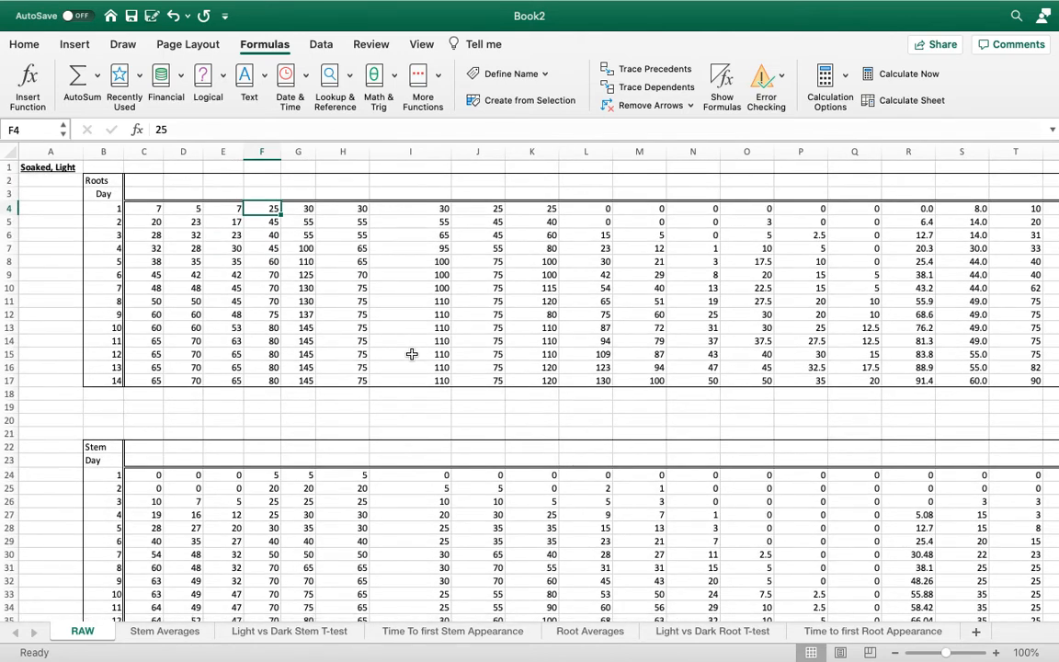
Step: Examine the No Soak, Light stem table together with its Average and SD columns
scroll(565, 445, "down", 8)
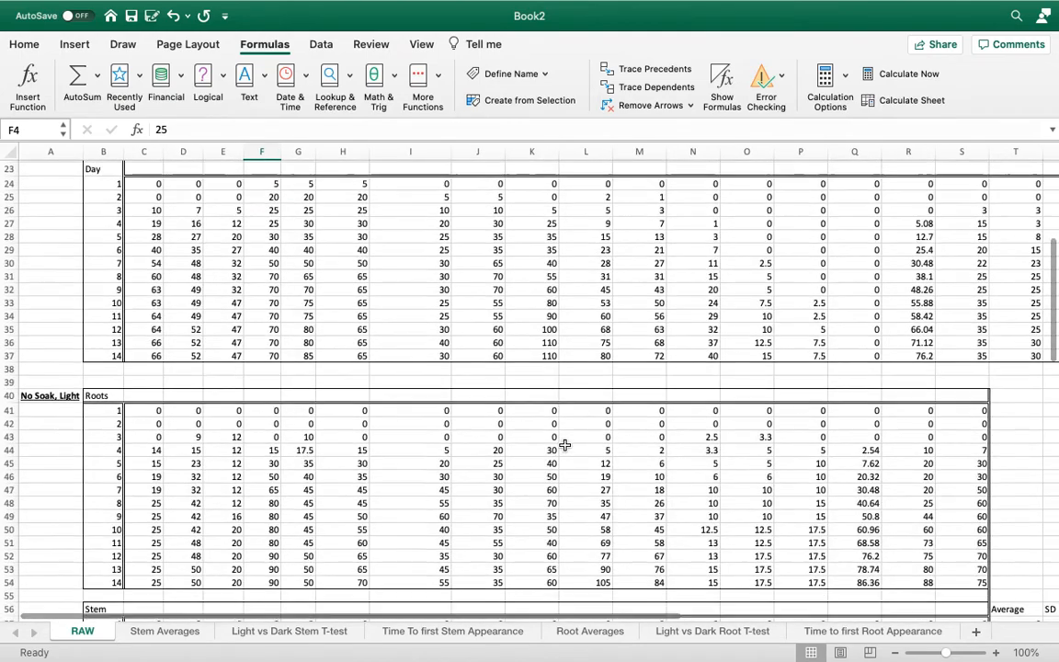
scroll(564, 445, "down", 3)
scroll(565, 445, "down", 3)
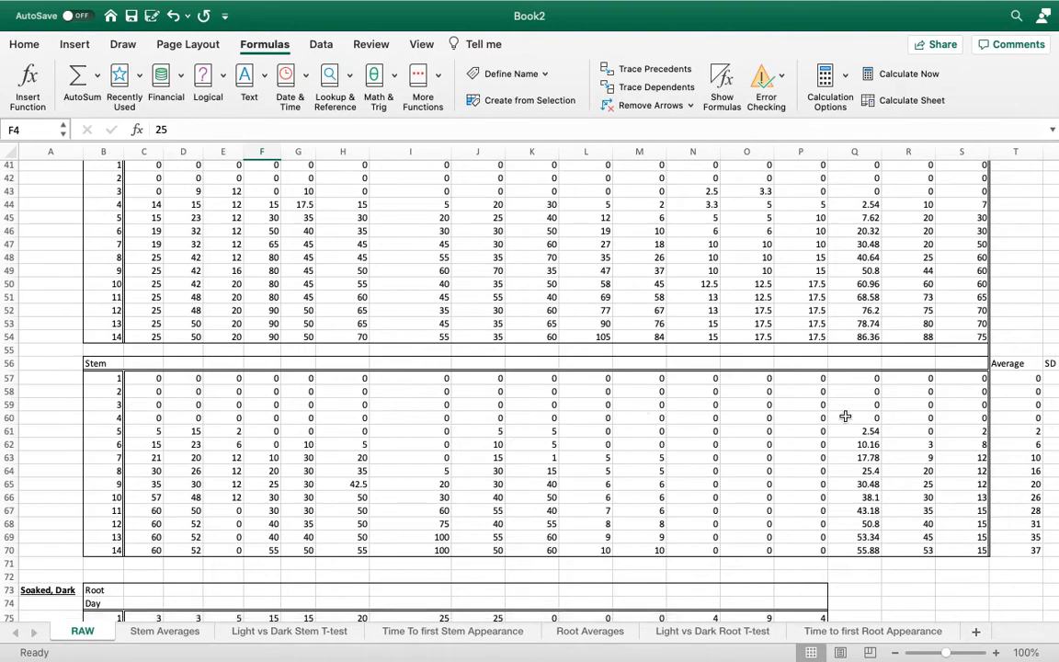
scroll(928, 432, "right", 2)
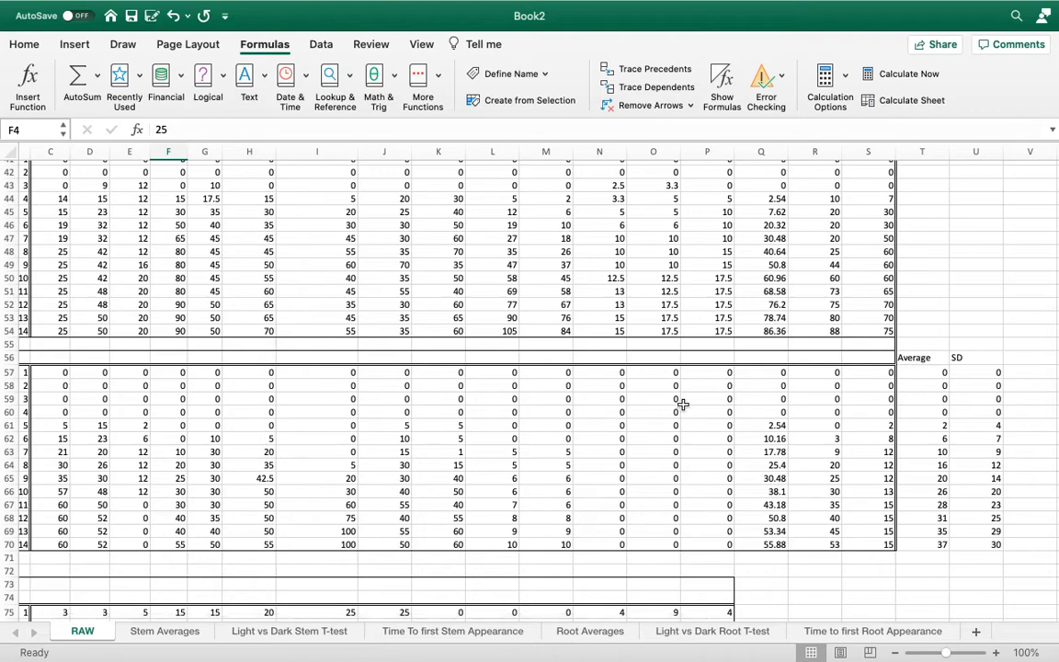
scroll(682, 403, "left", 2)
scroll(683, 405, "left", 1)
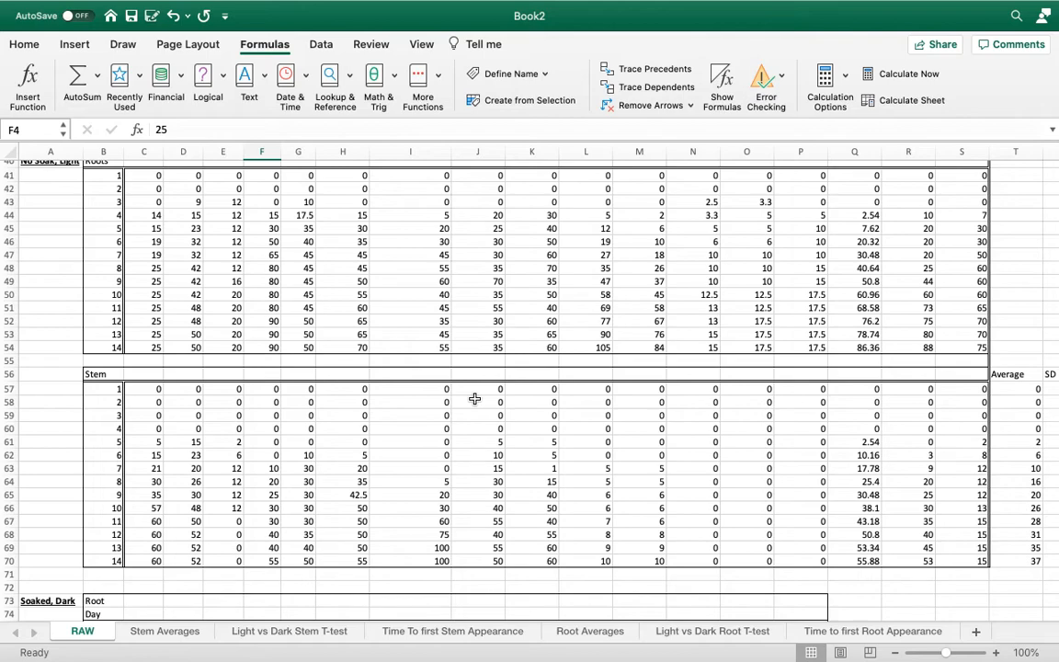
scroll(736, 456, "right", 3)
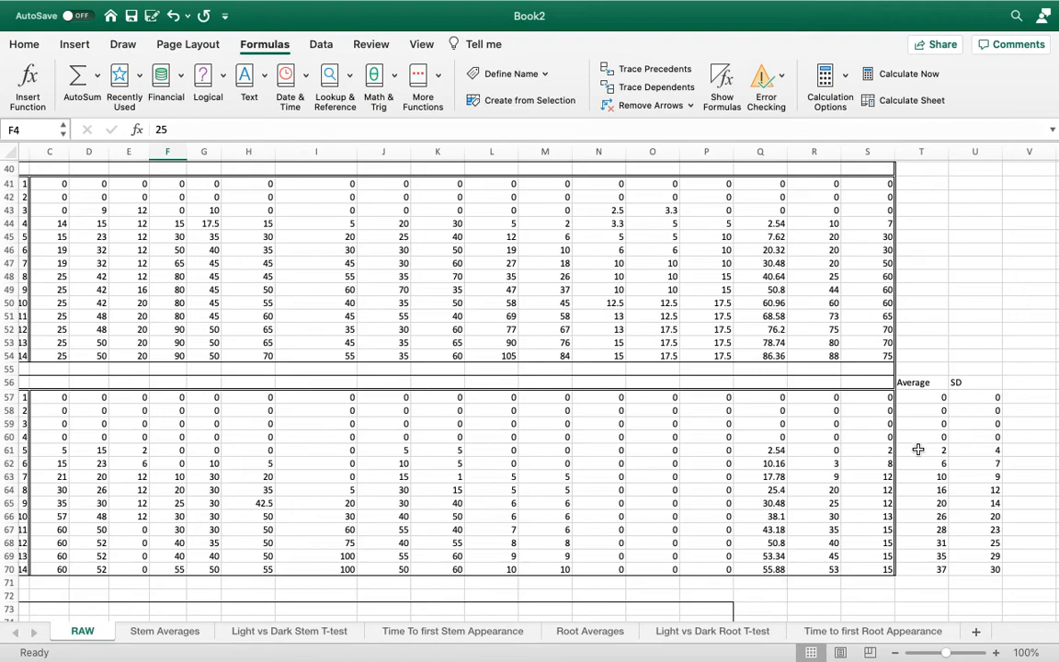
scroll(705, 462, "left", 3)
scroll(705, 462, "up", 1)
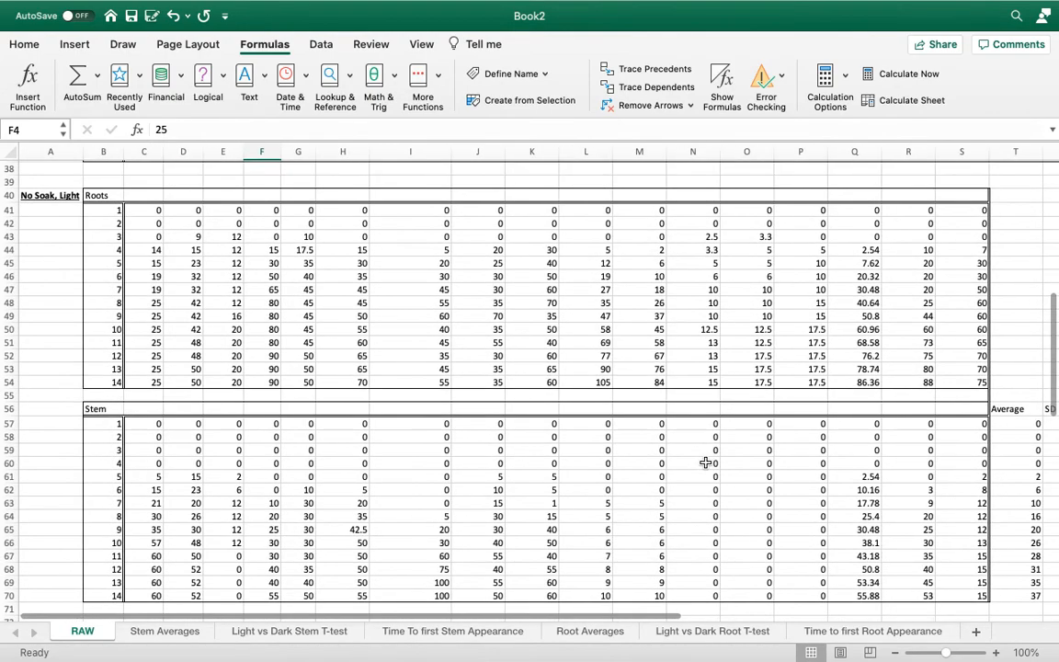
Step: Compare the layout of the Soaked, Dark tables with the Soaked, Light root and stem tables
scroll(705, 462, "down", 10)
scroll(705, 463, "up", 20)
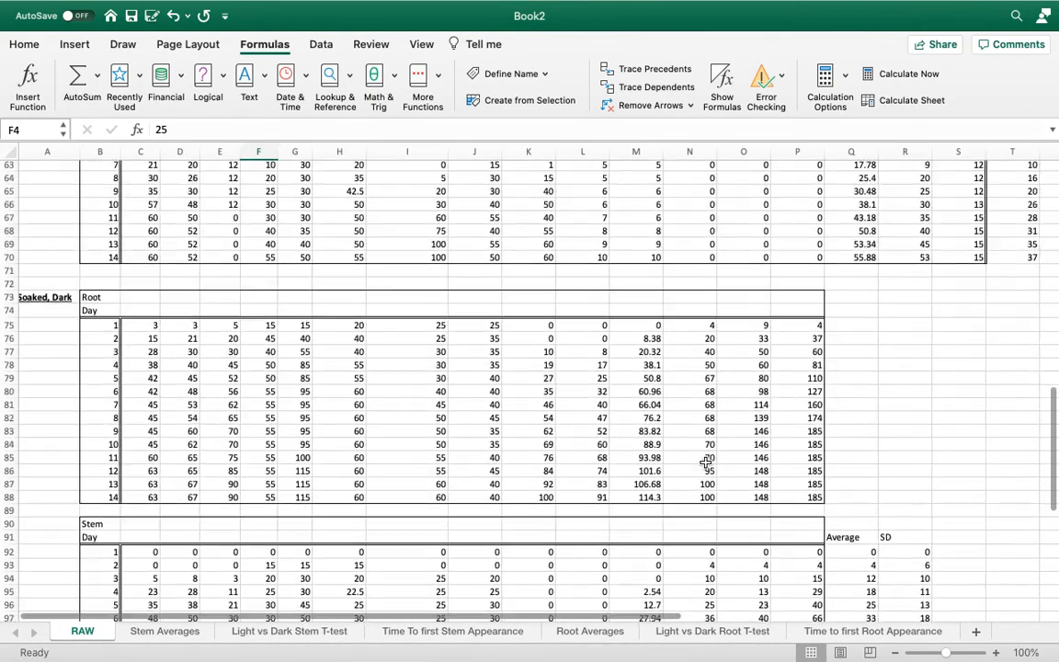
scroll(706, 462, "right", 2)
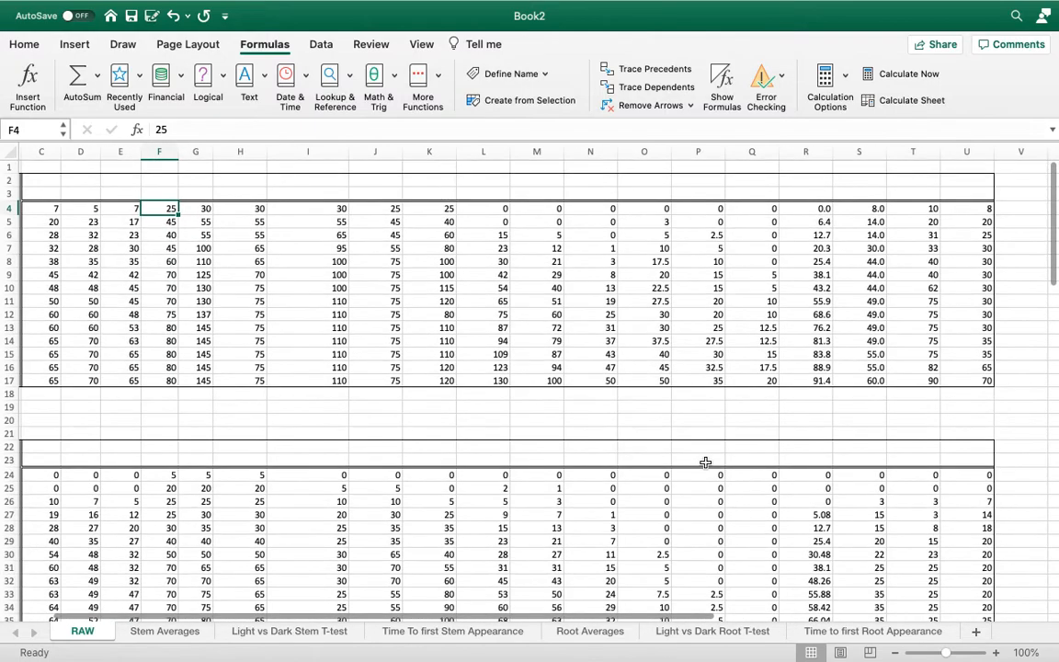
scroll(706, 462, "down", 2)
scroll(705, 462, "left", 2)
scroll(705, 462, "down", 2)
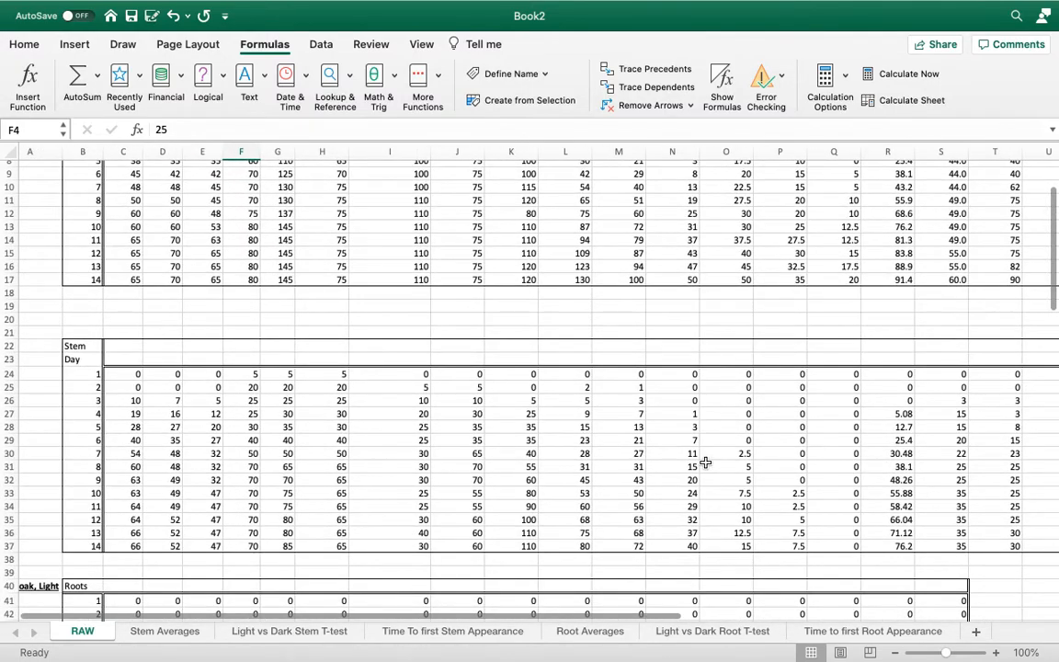
scroll(705, 462, "up", 4)
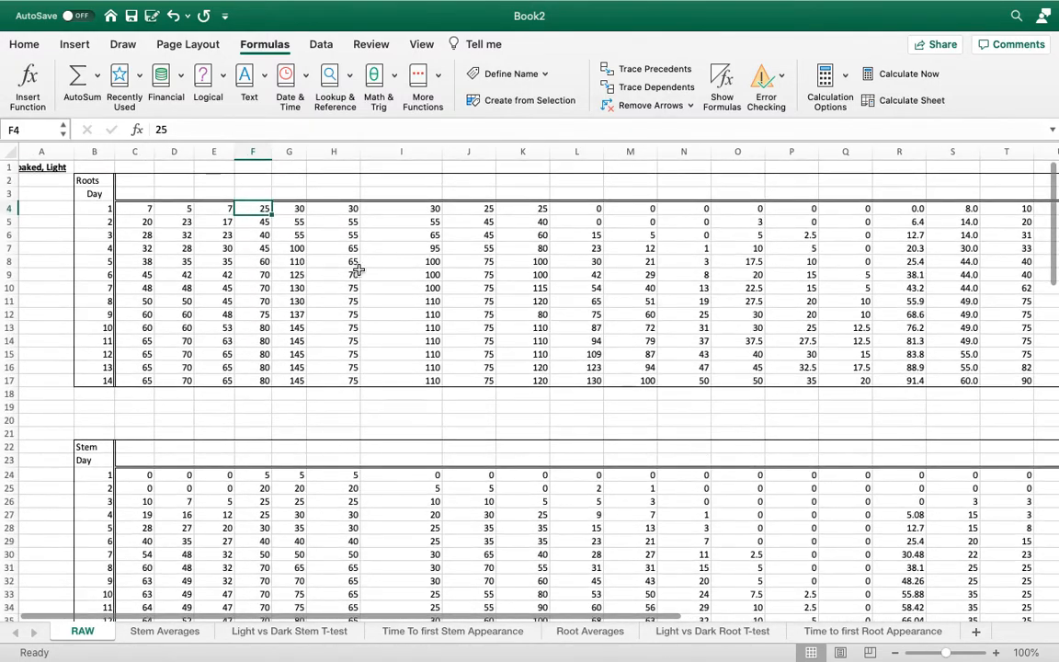
scroll(626, 291, "right", 1)
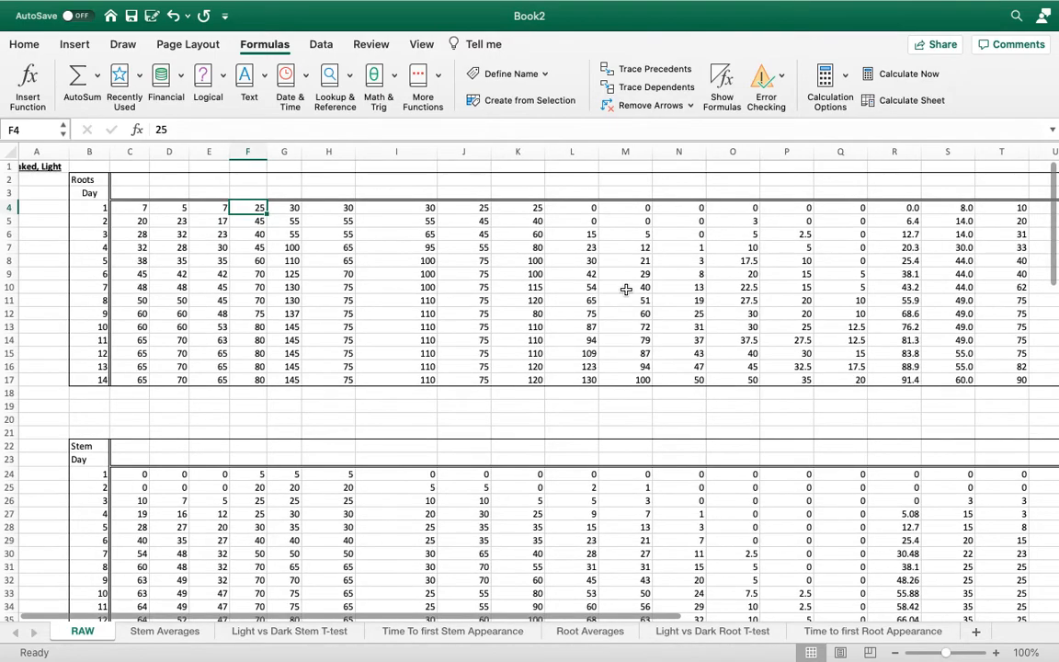
Step: Examine the Soaked, Light stem table across all 14 days, out to its last data column
scroll(622, 340, "down", 5)
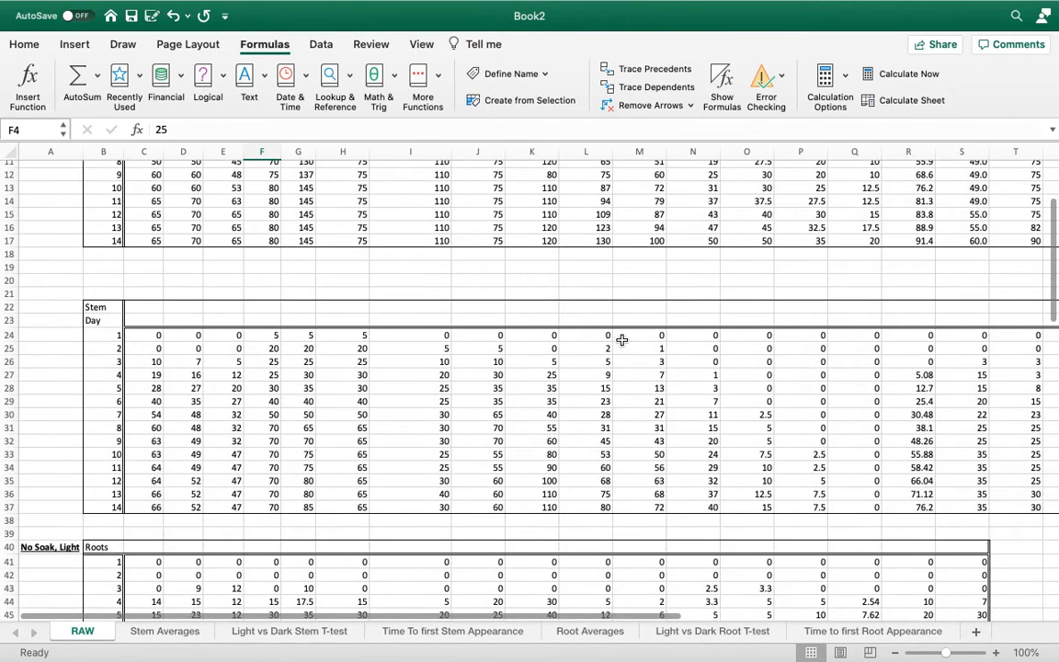
scroll(622, 340, "up", 2)
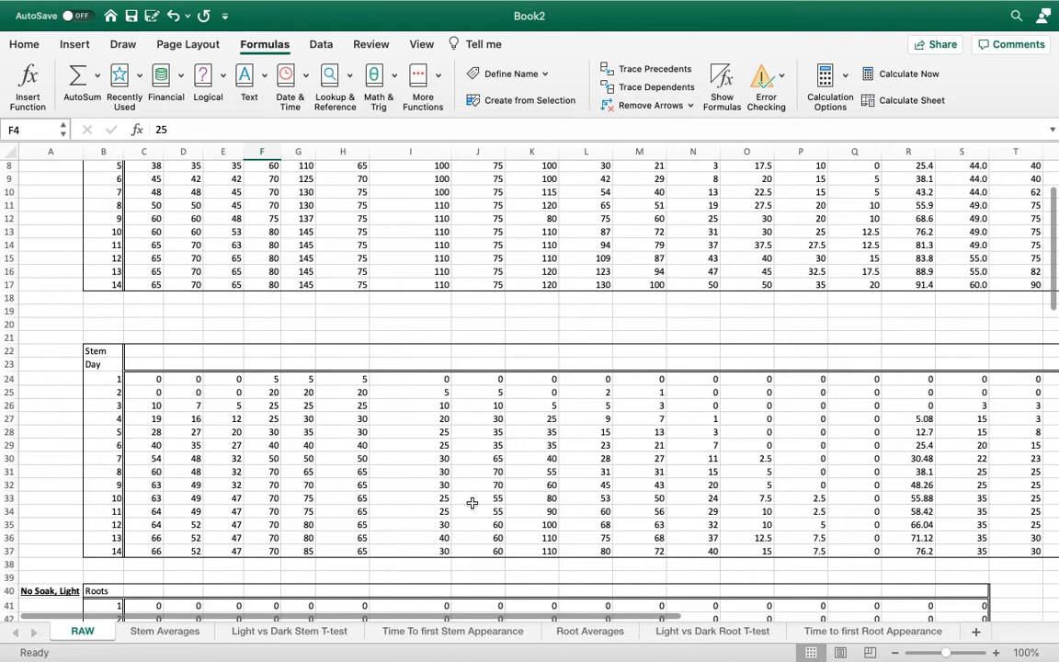
scroll(141, 402, "up", 4)
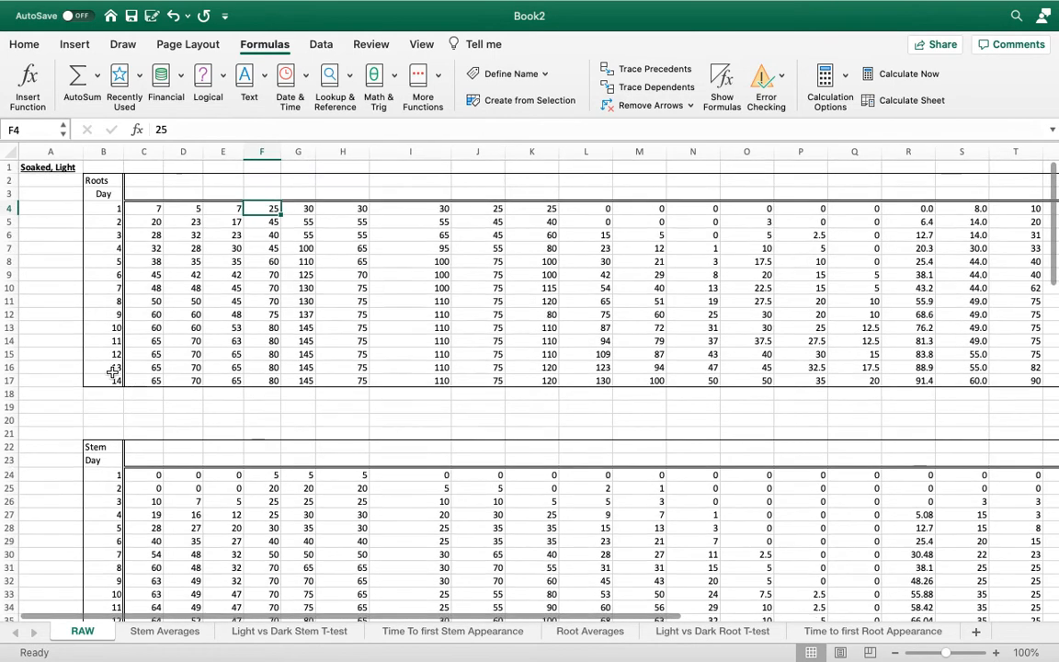
scroll(173, 488, "down", 4)
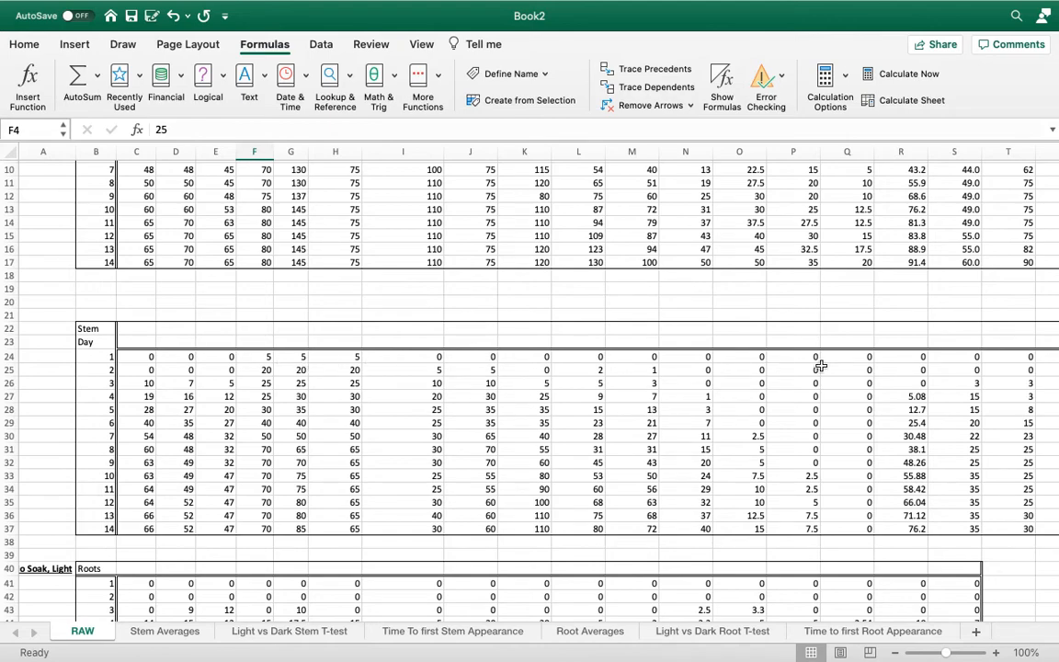
scroll(924, 360, "right", 3)
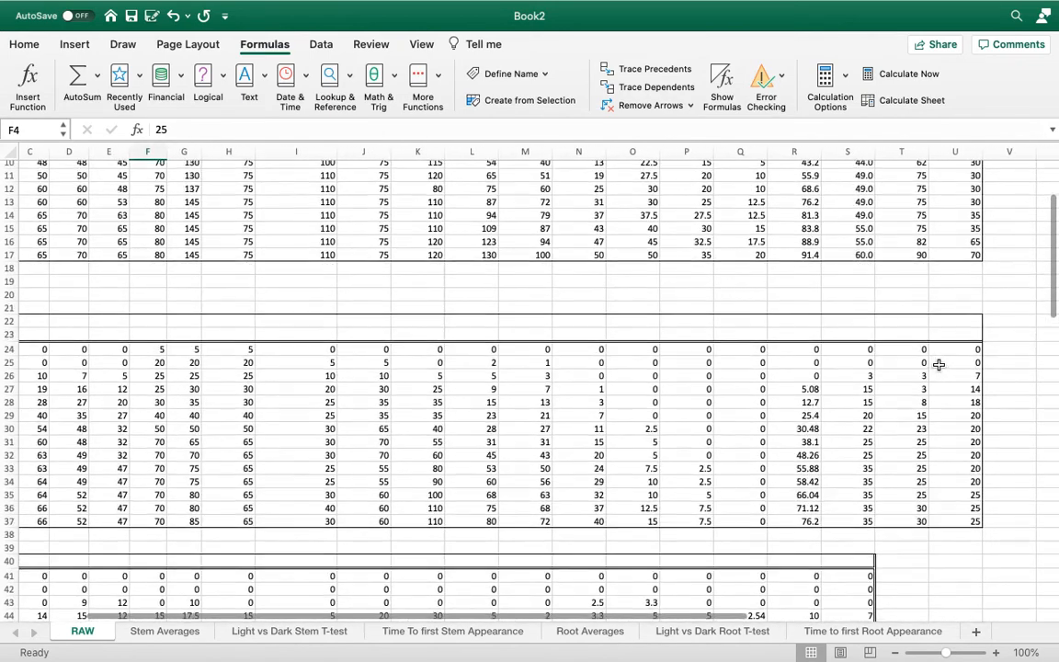
scroll(939, 365, "left", 2)
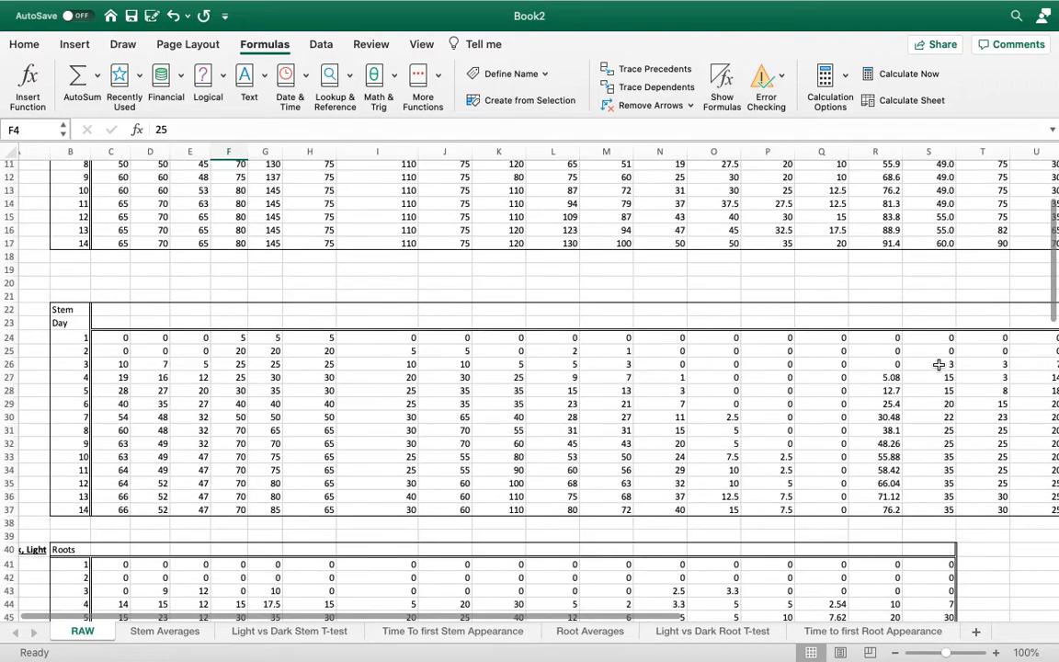
Step: Label the two columns beside the Soaked, Light stem table "Average" and "Standard Deviation" in cells V23 and W23
scroll(939, 365, "right", 5)
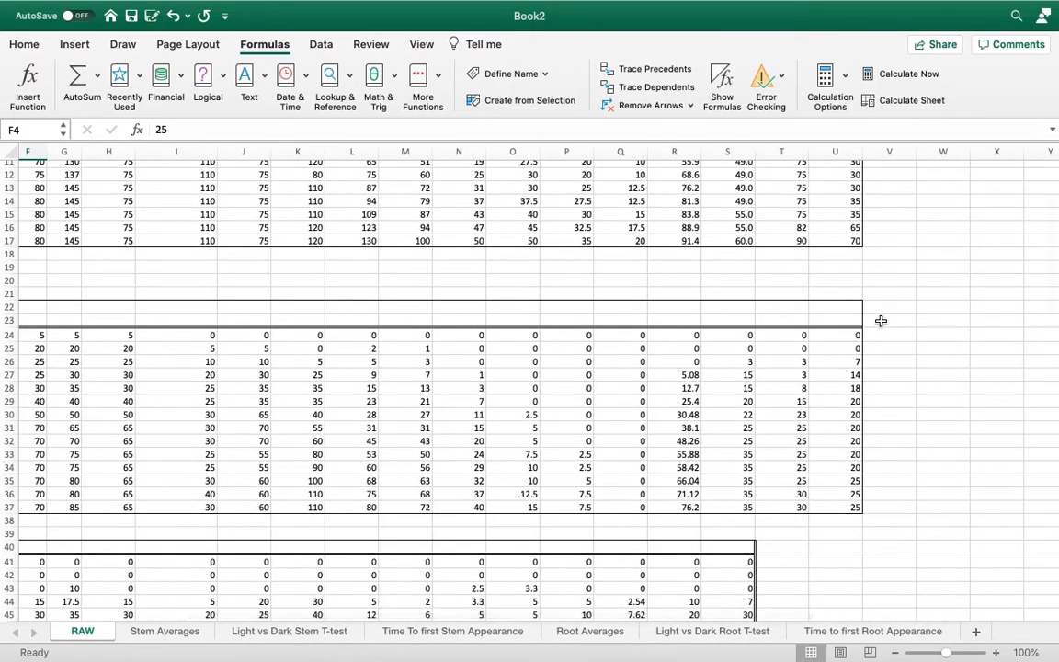
left_click(881, 320)
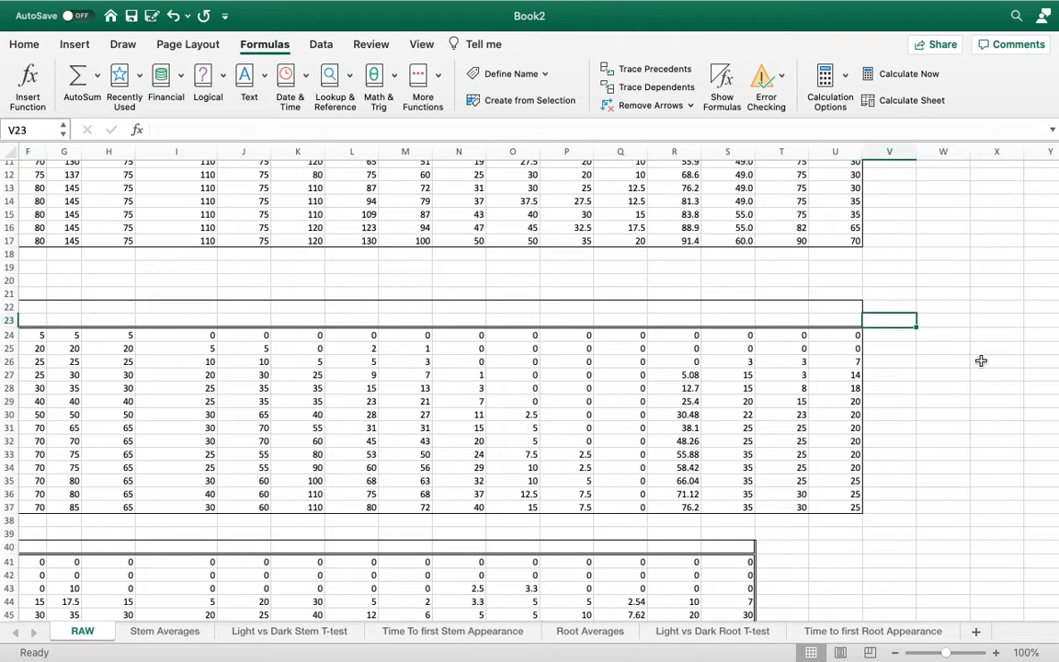
type("age")
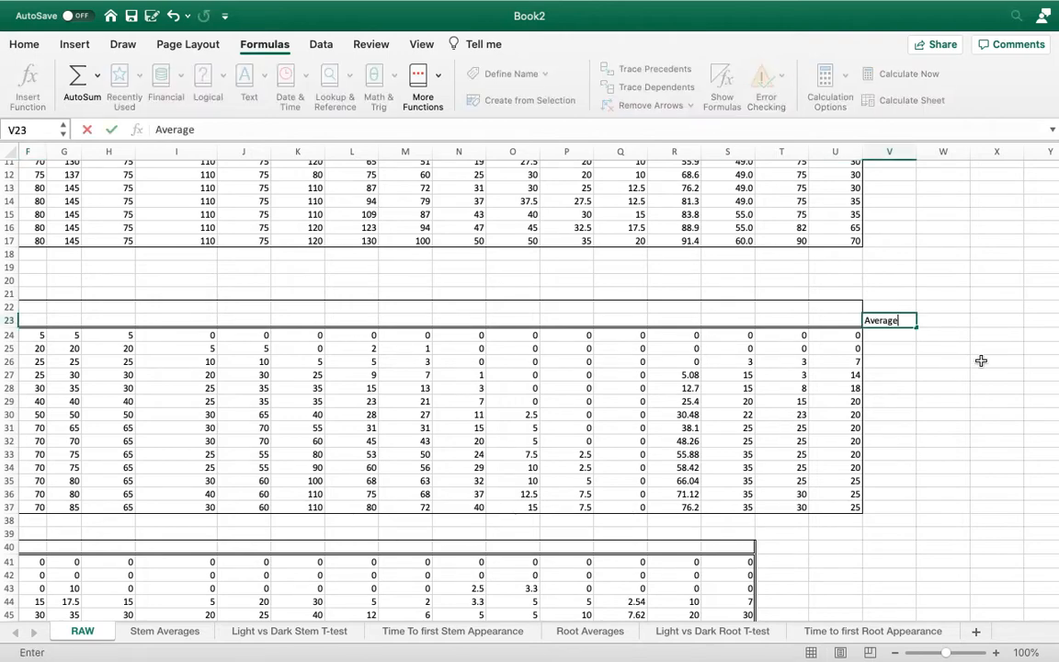
key("Tab")
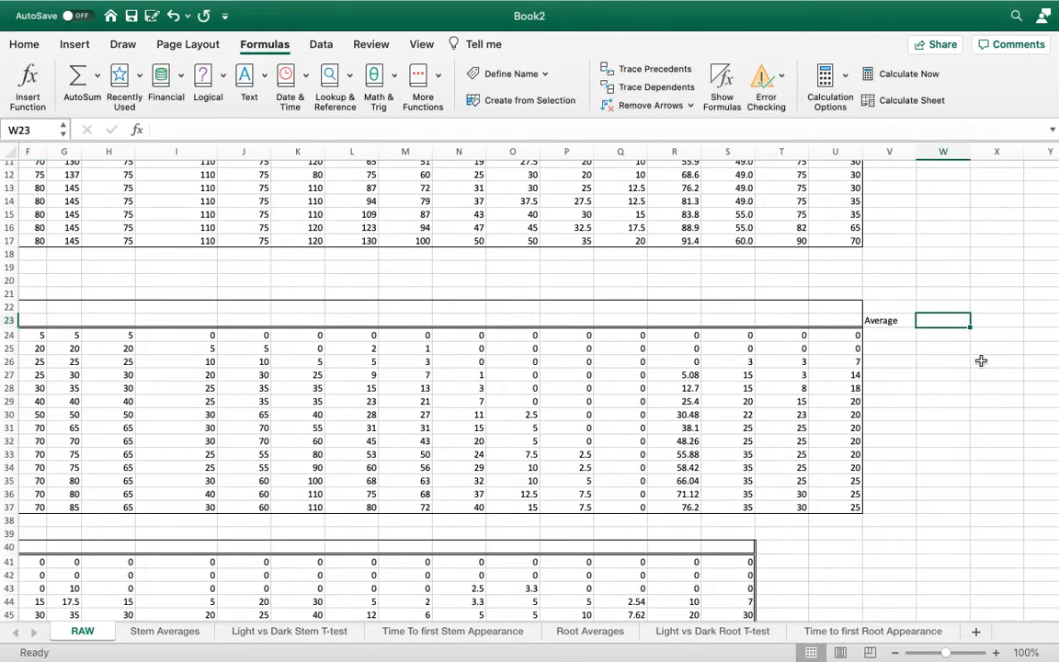
type("S")
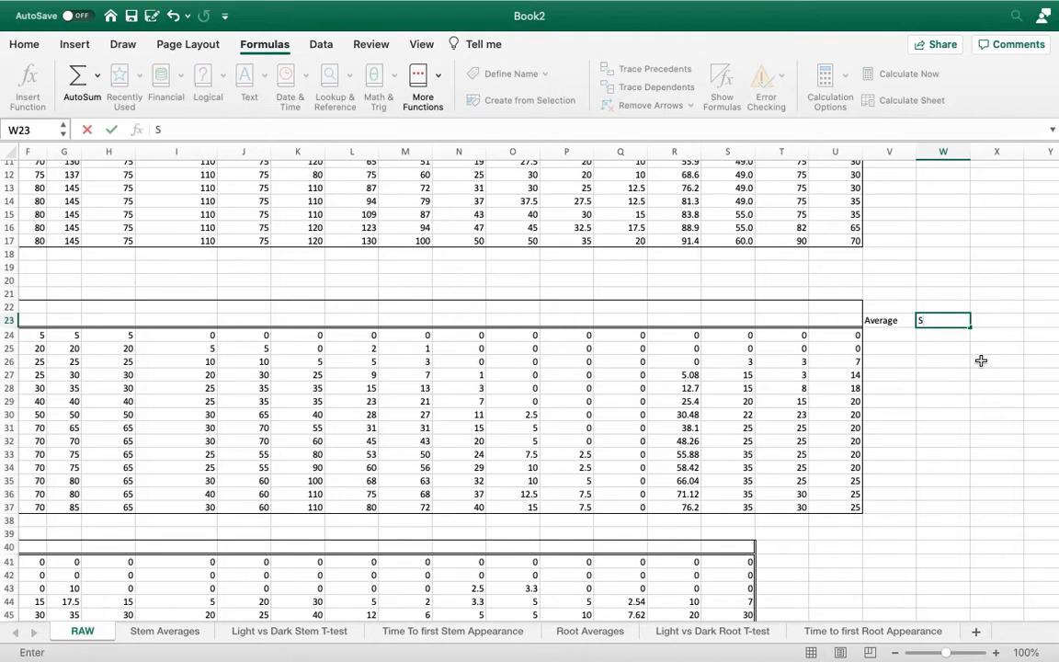
type("tandard Deviation")
key("Return")
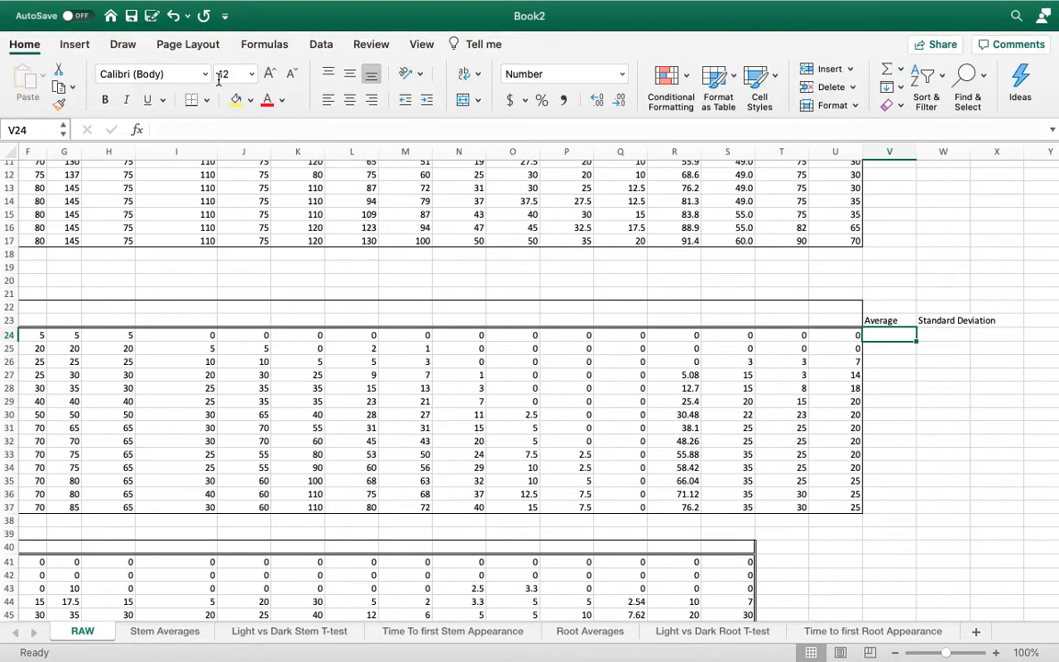
Step: Find the AVERAGE function in the function list and insert it into cell V24 for stem day 1
left_click(267, 48)
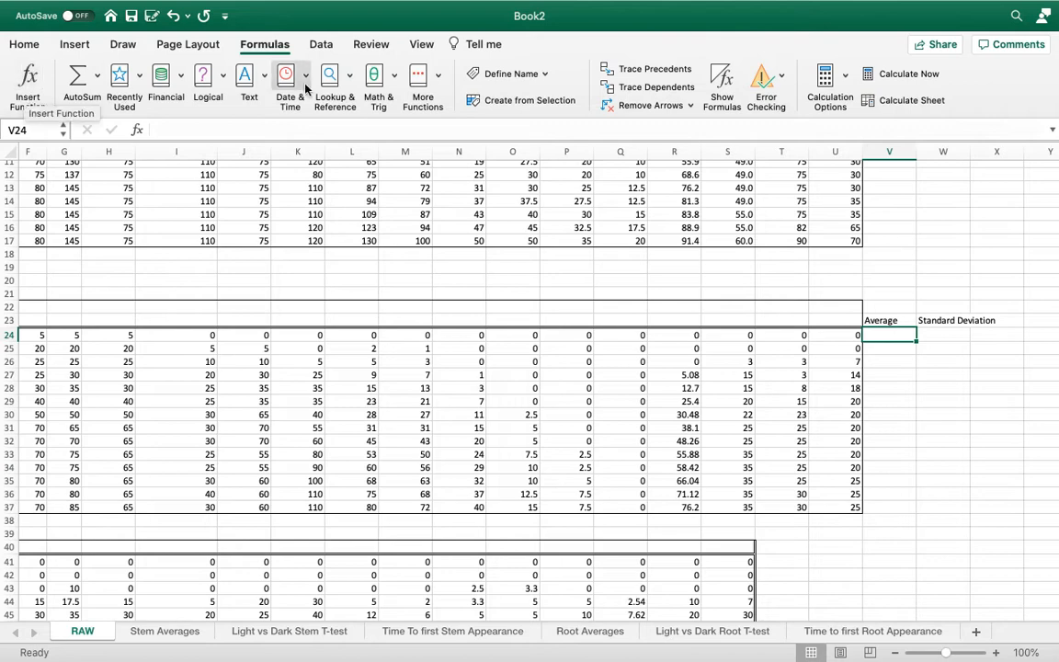
left_click(438, 87)
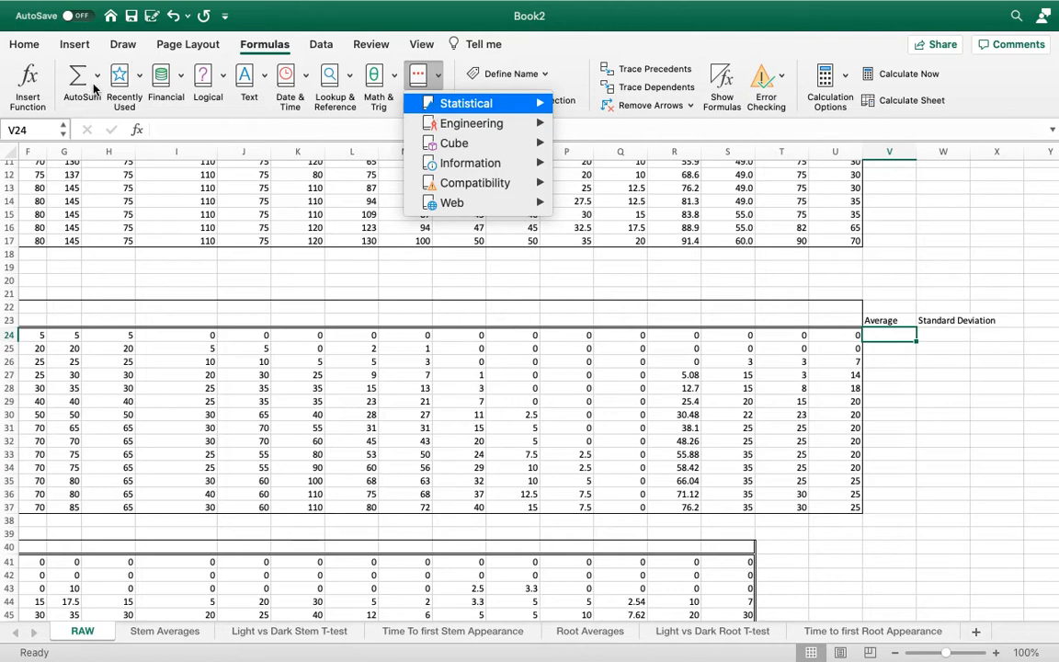
left_click(27, 81)
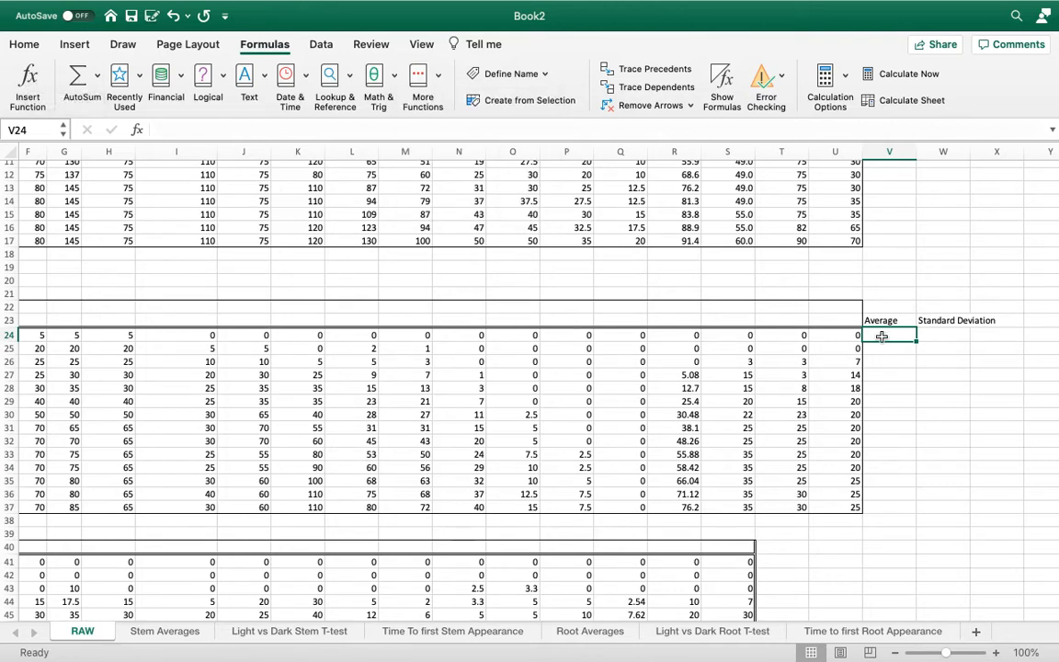
left_click(28, 83)
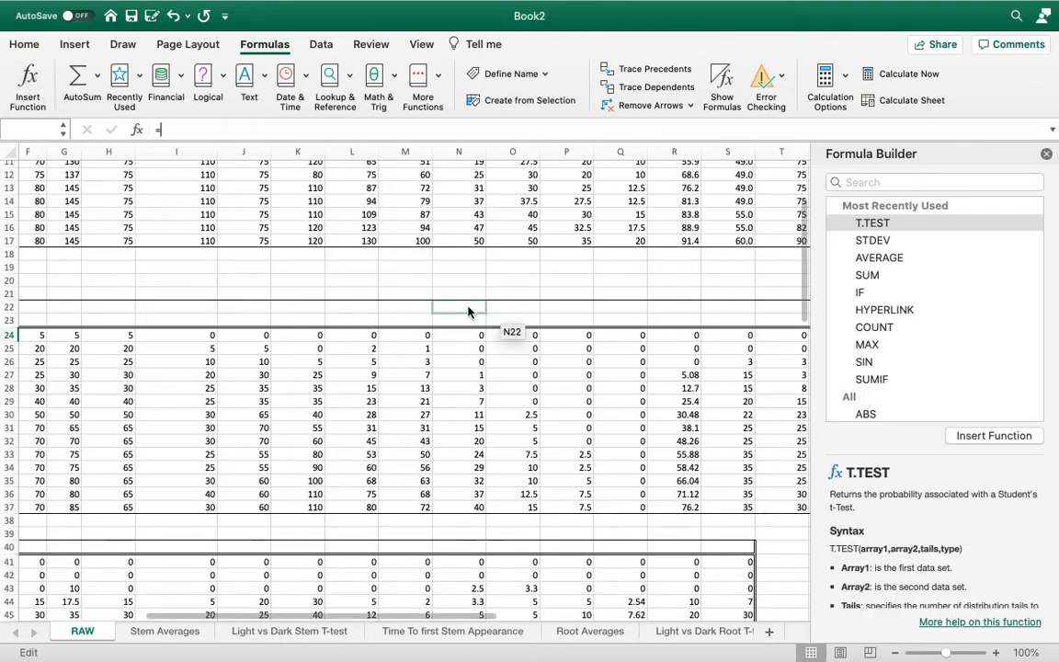
left_click(869, 182)
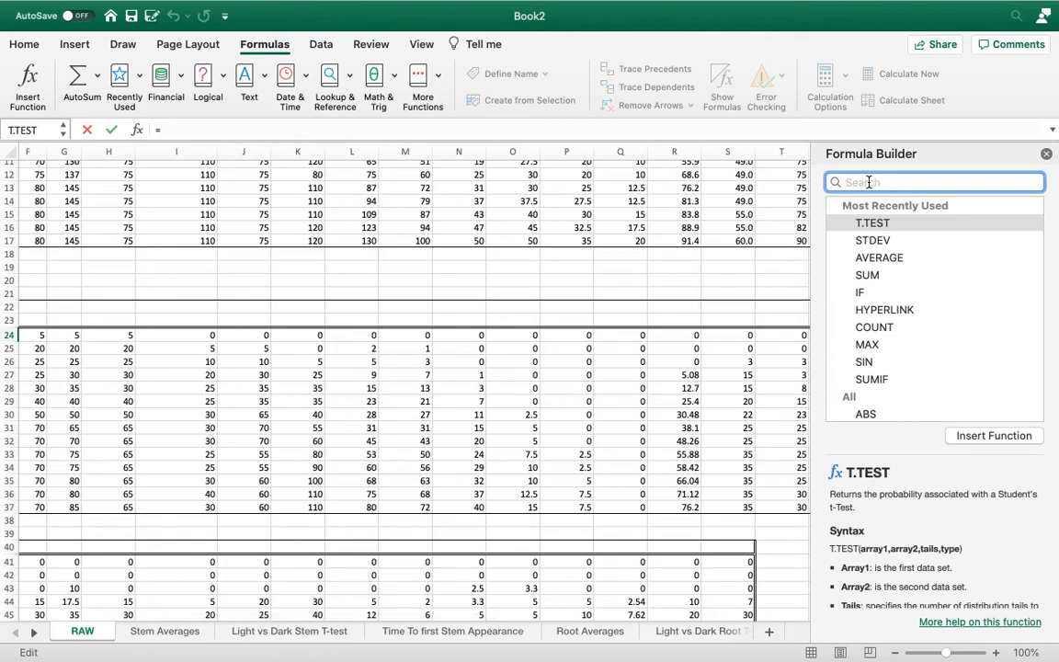
type("aver")
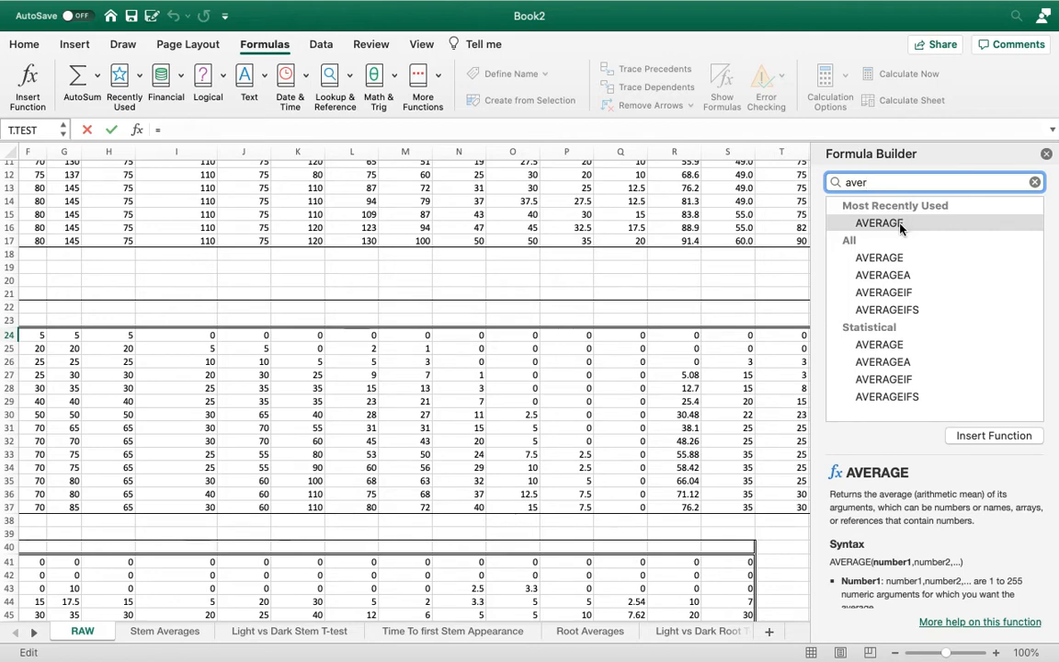
left_click(902, 228)
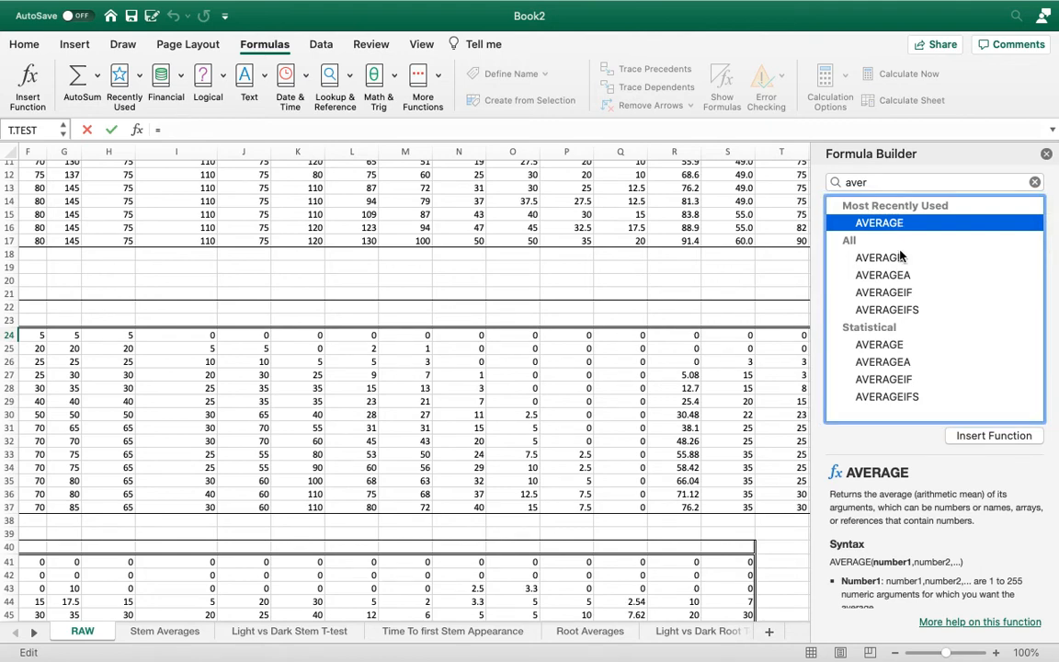
double_click(838, 257)
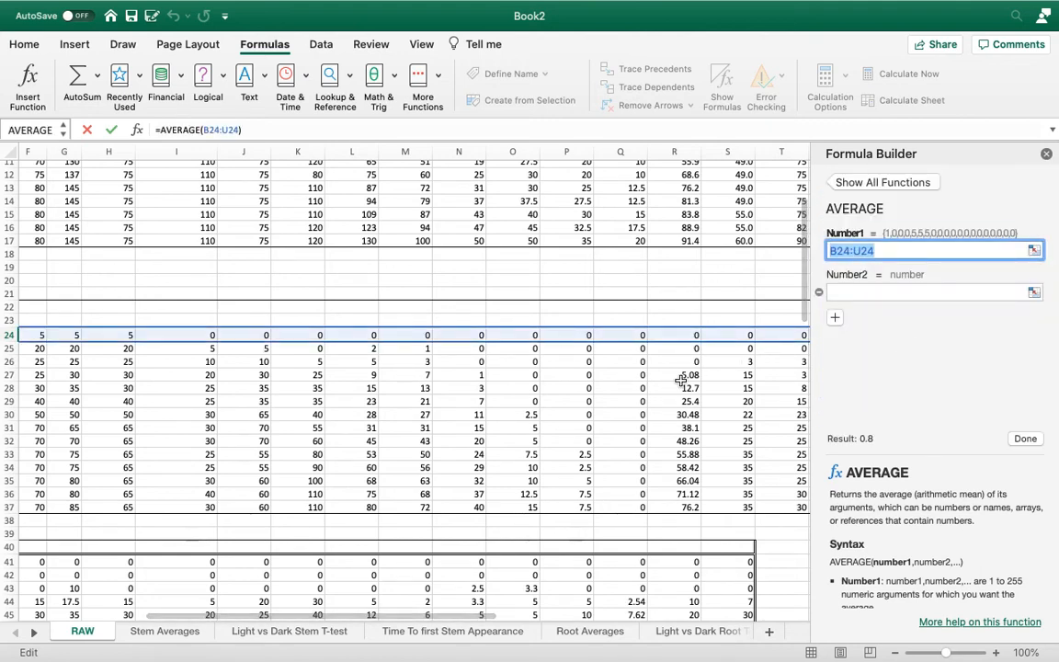
Step: Set the average's range to C24:U24, leaving out the day number, and complete the formula
scroll(681, 378, "right", 6)
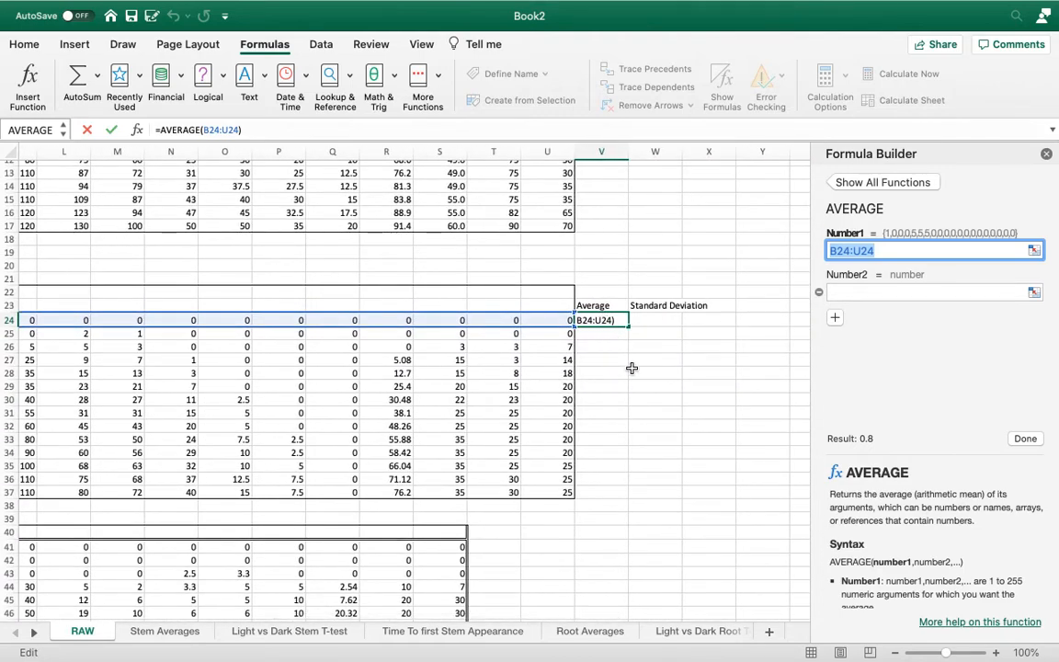
scroll(278, 367, "left", 10)
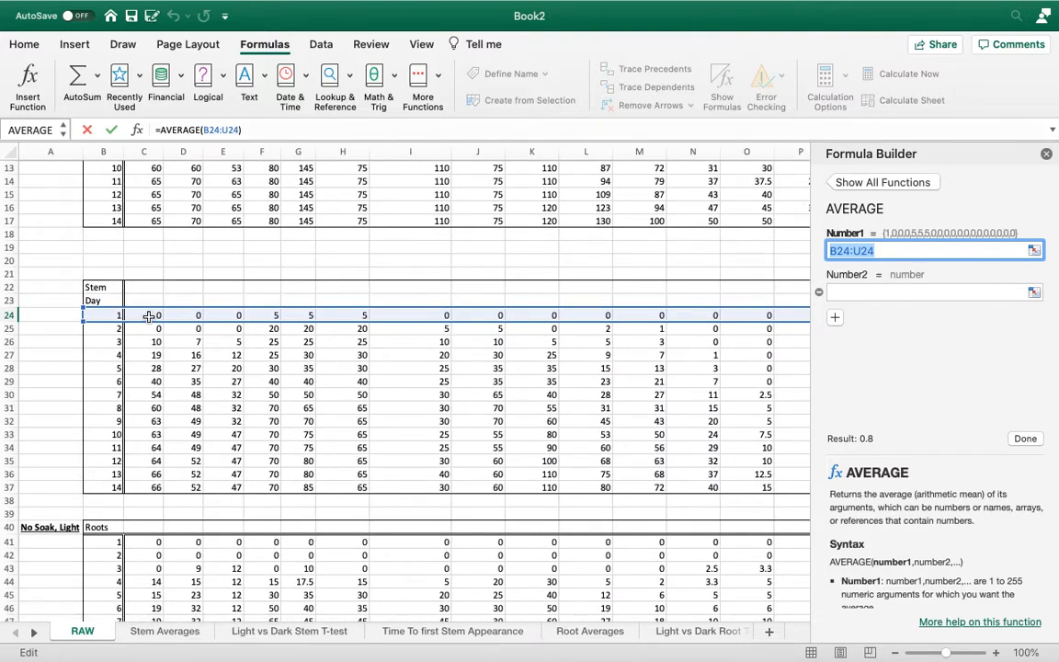
left_click(149, 317)
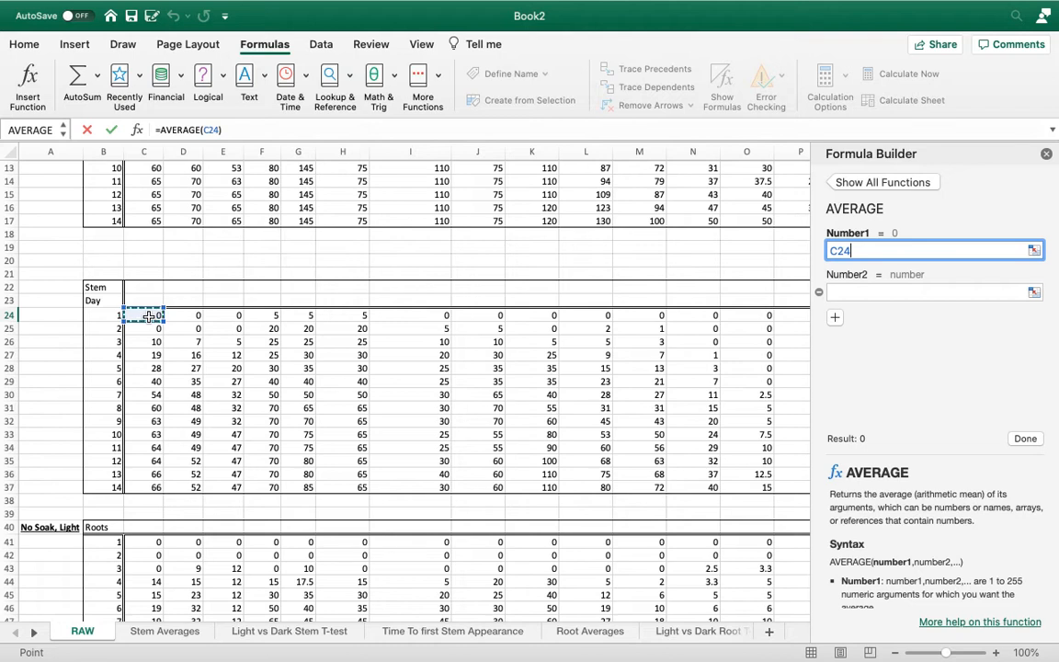
left_click_drag(148, 317, 640, 318)
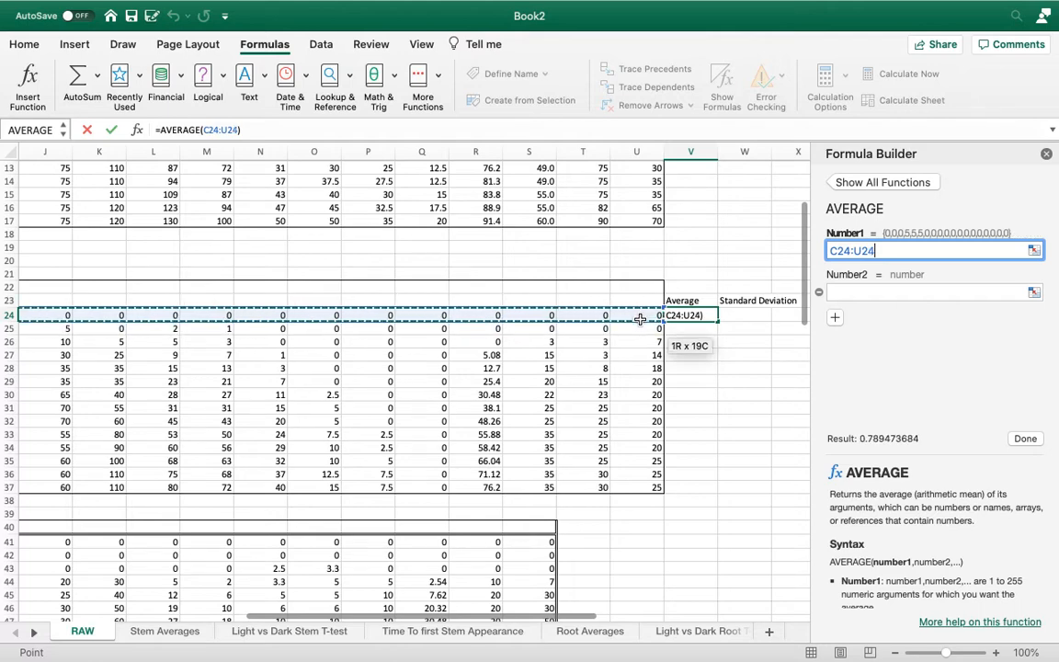
left_click_drag(641, 318, 641, 318)
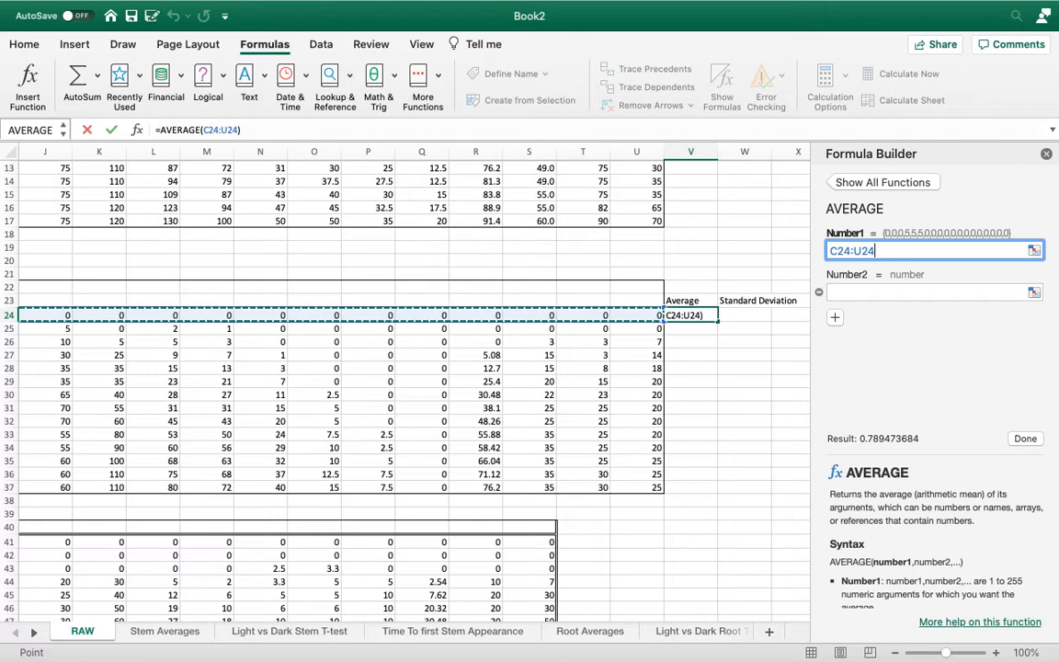
left_click(1026, 439)
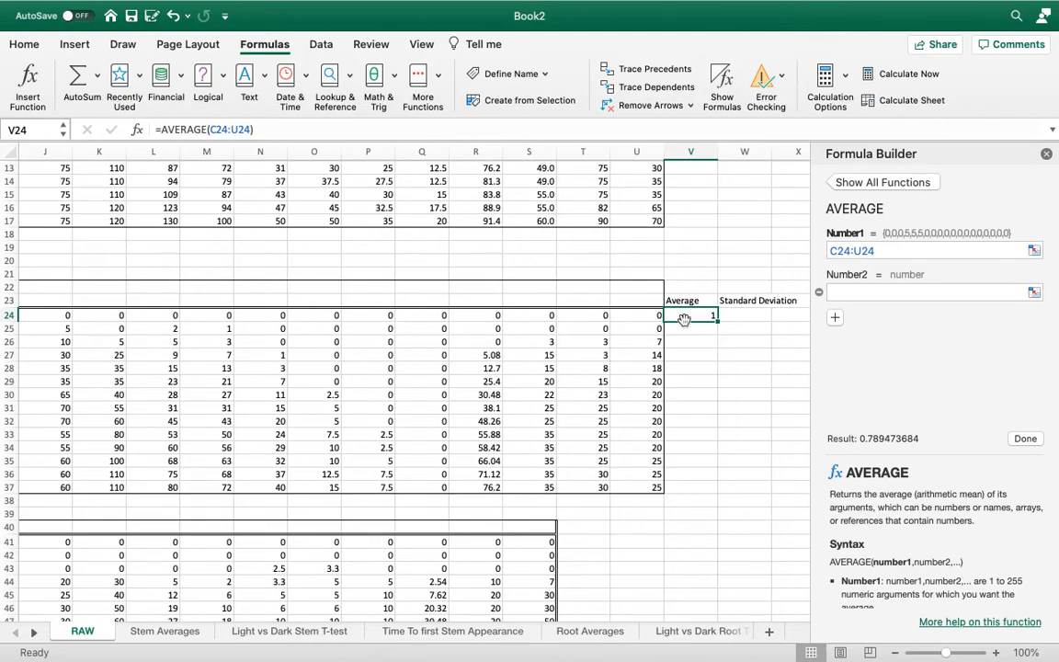
Step: Close the Formula Builder and fill the day 1 average formula from V24 down through day 14 in V37
scroll(552, 351, "left", 5)
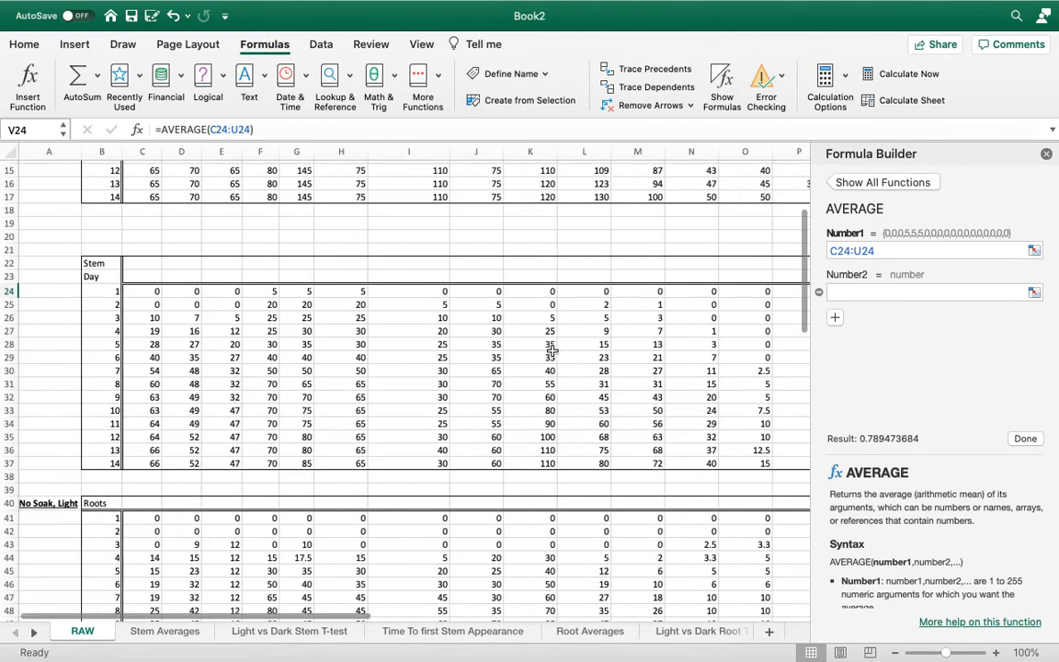
scroll(552, 351, "right", 10)
scroll(552, 351, "down", 2)
scroll(551, 351, "up", 3)
scroll(552, 351, "left", 6)
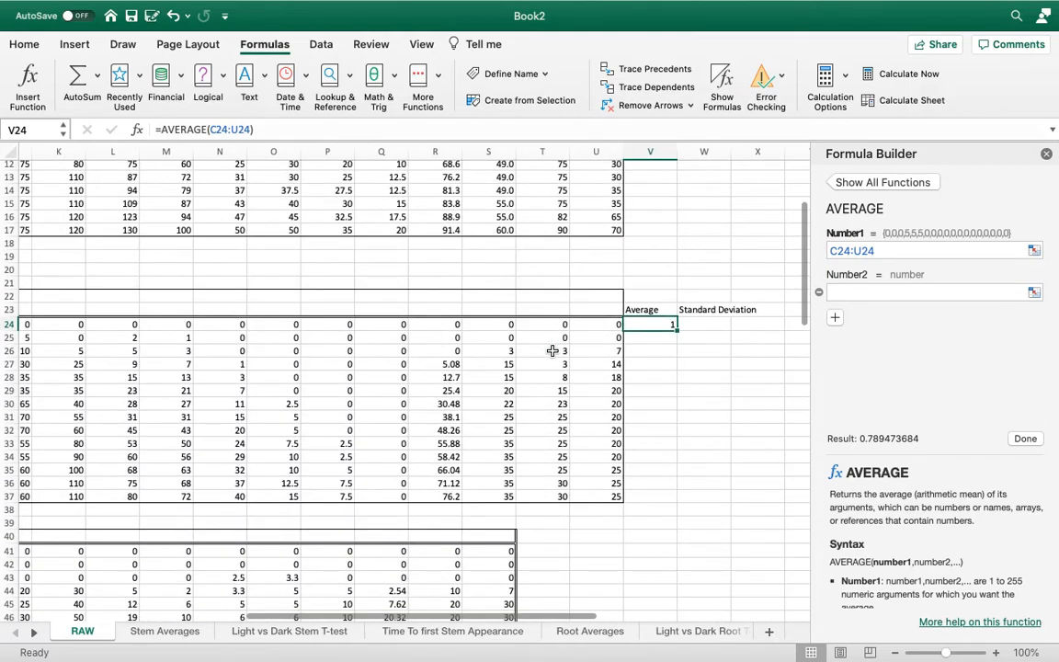
scroll(552, 351, "up", 1)
scroll(552, 351, "left", 1)
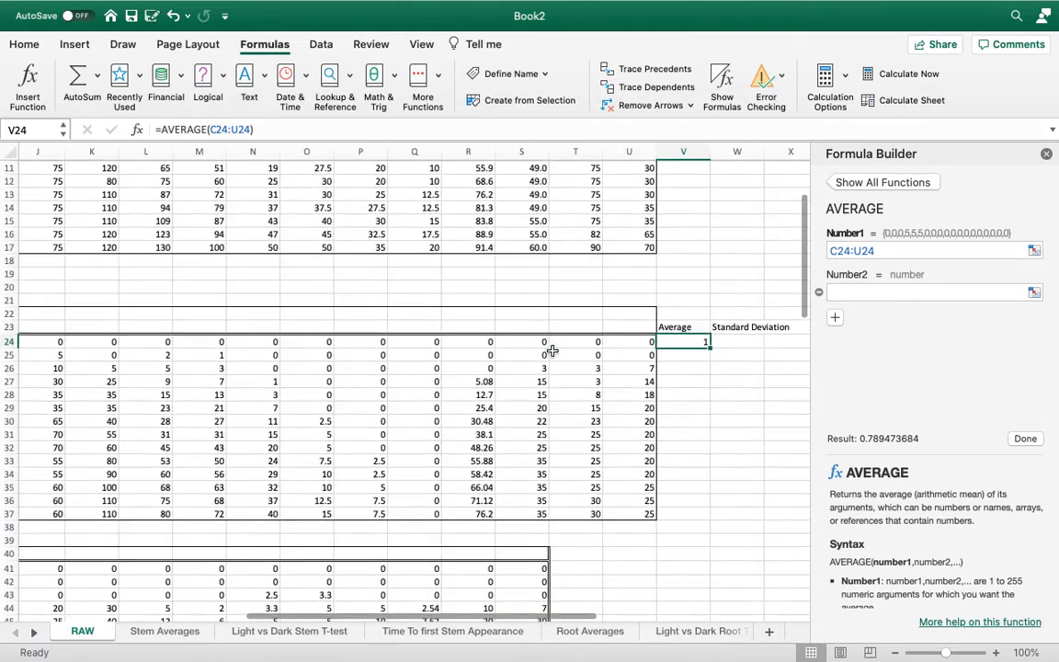
left_click(1045, 156)
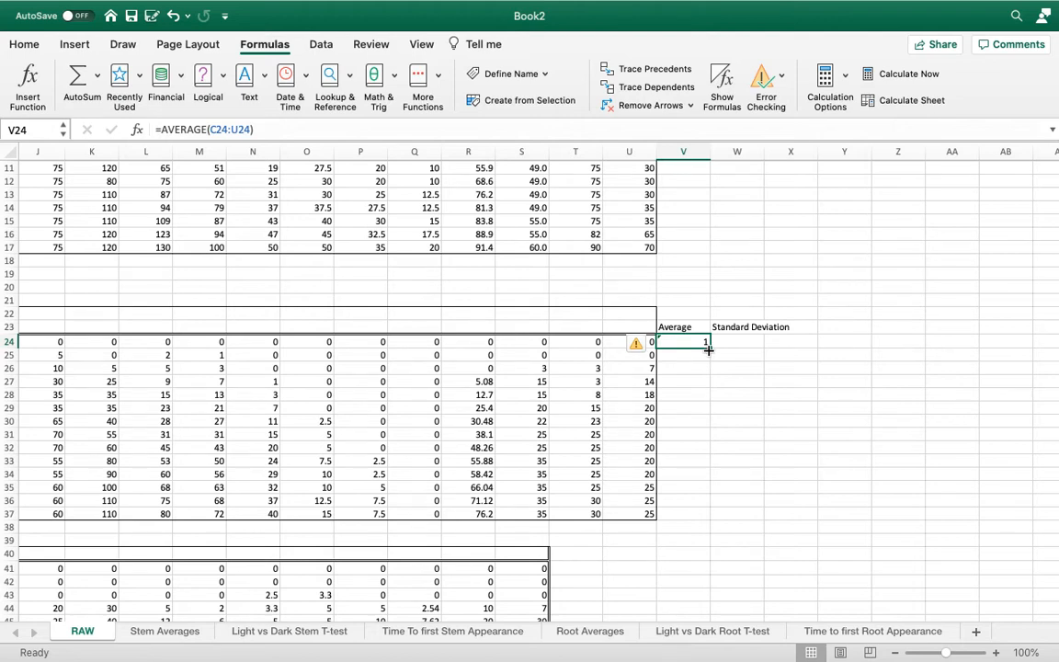
left_click_drag(708, 348, 706, 396)
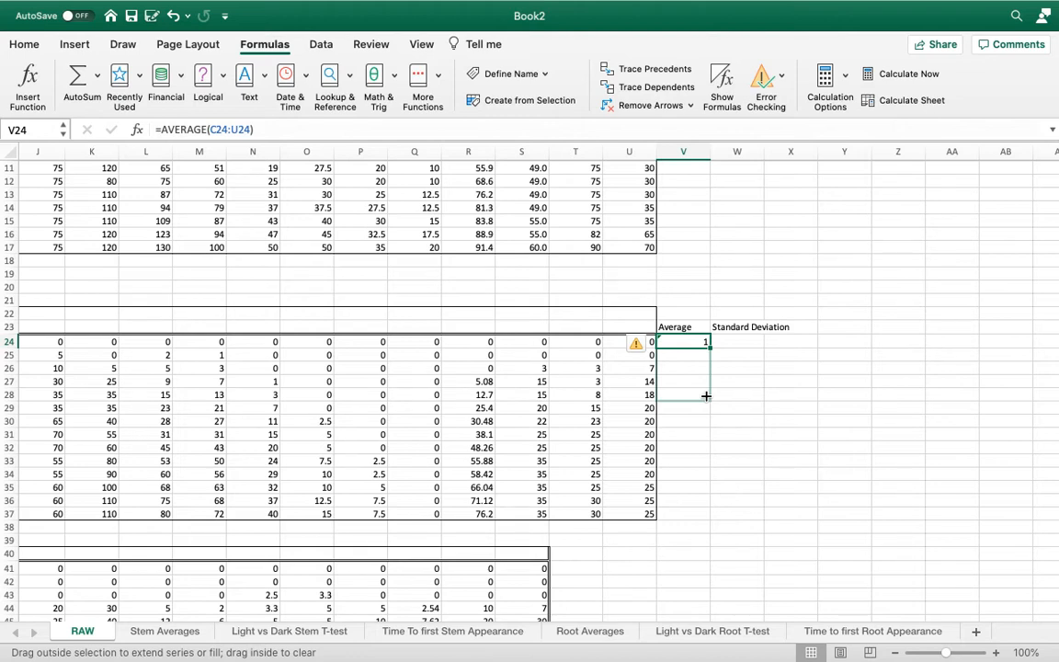
left_click_drag(707, 396, 701, 518)
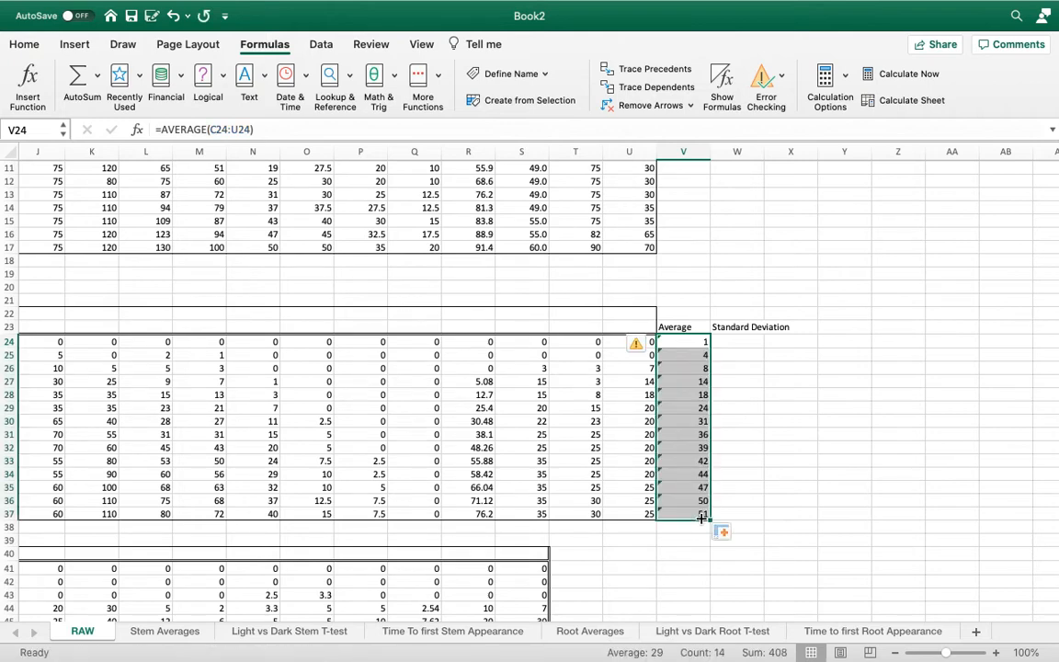
Step: Ignore the omitted adjacent cells error on the averages in V24:V37 and deselect the column
left_click(649, 347)
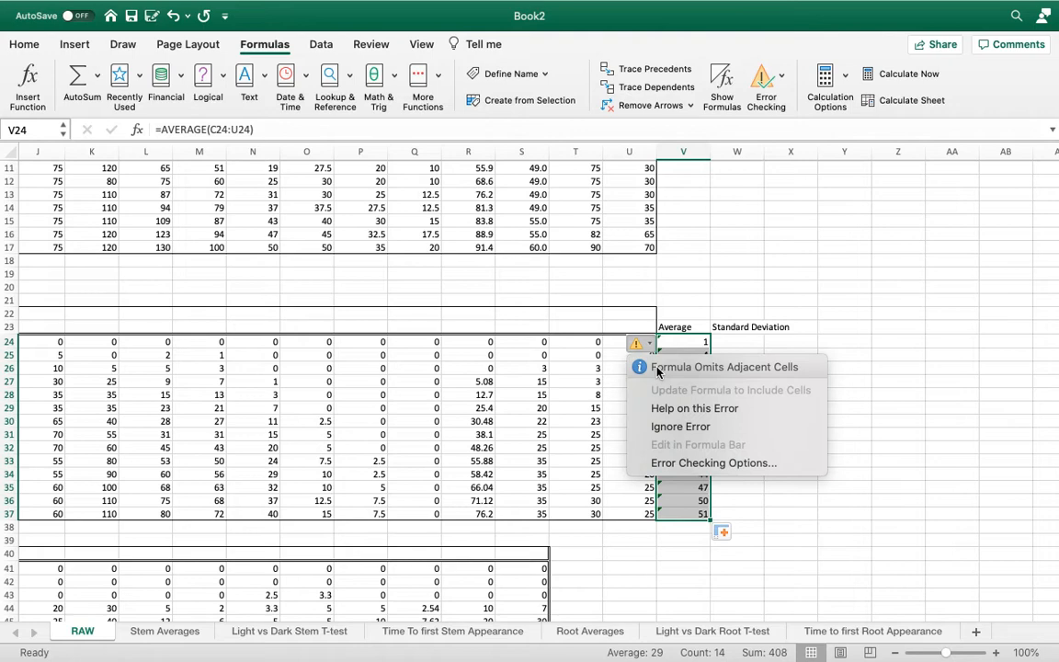
left_click(676, 428)
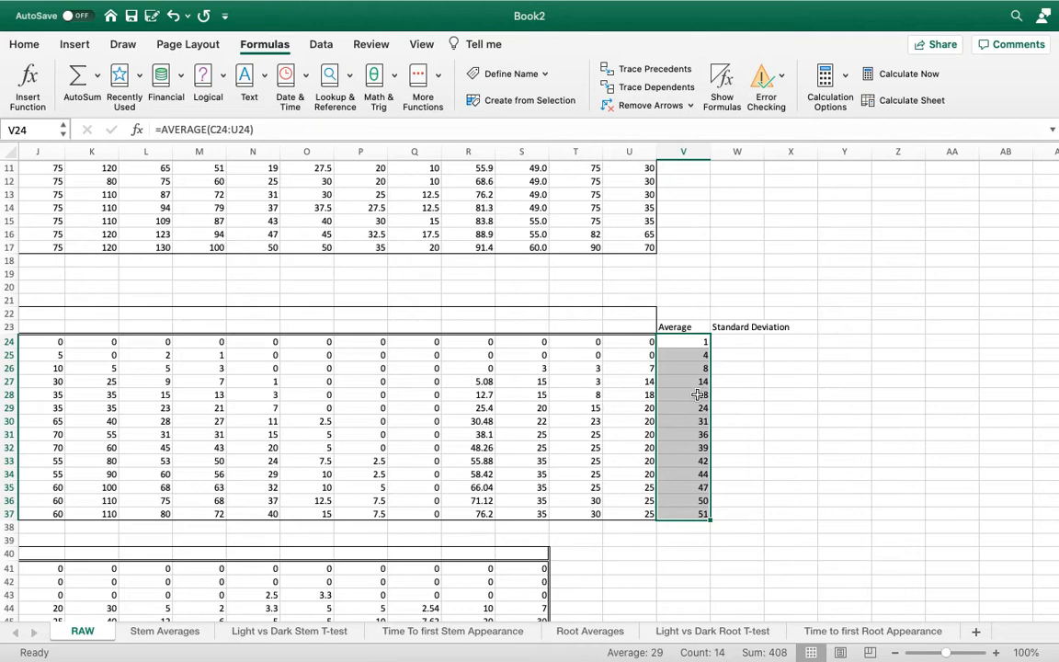
left_click(778, 447)
scroll(614, 445, "left", 2)
scroll(613, 445, "down", 2)
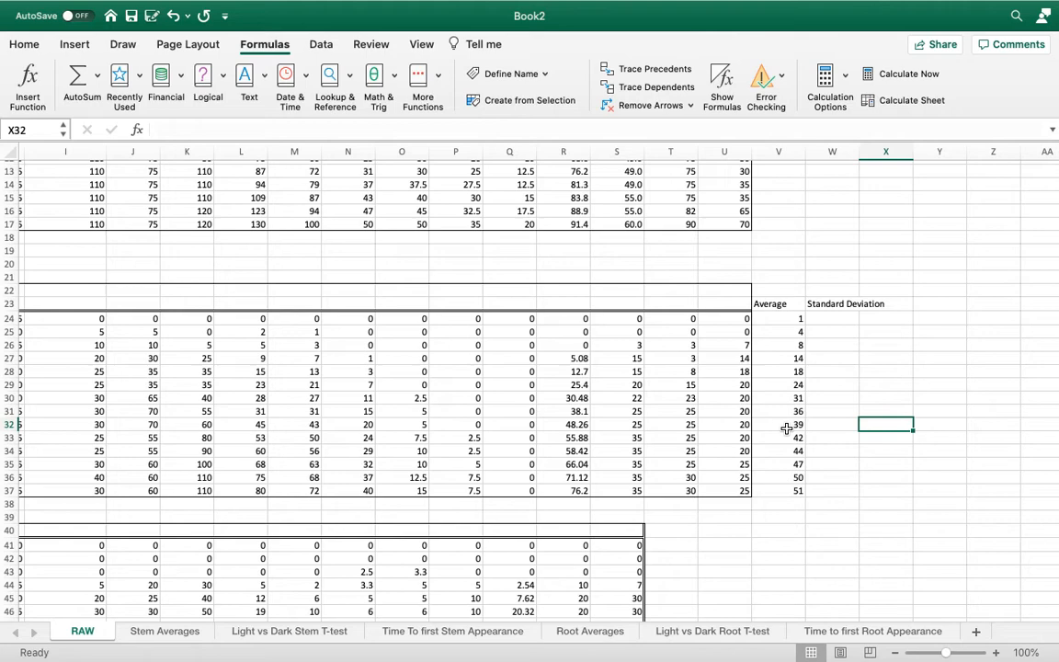
Step: Find the STDEV function in the function list and insert it into cell W24 for stem day 1
left_click(826, 319)
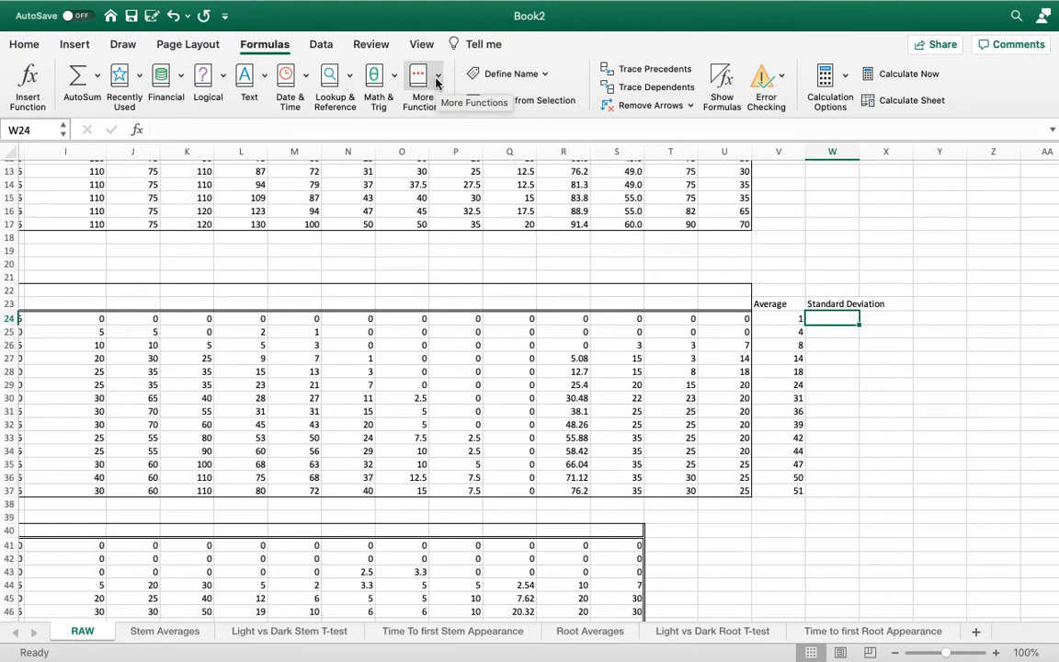
left_click(28, 81)
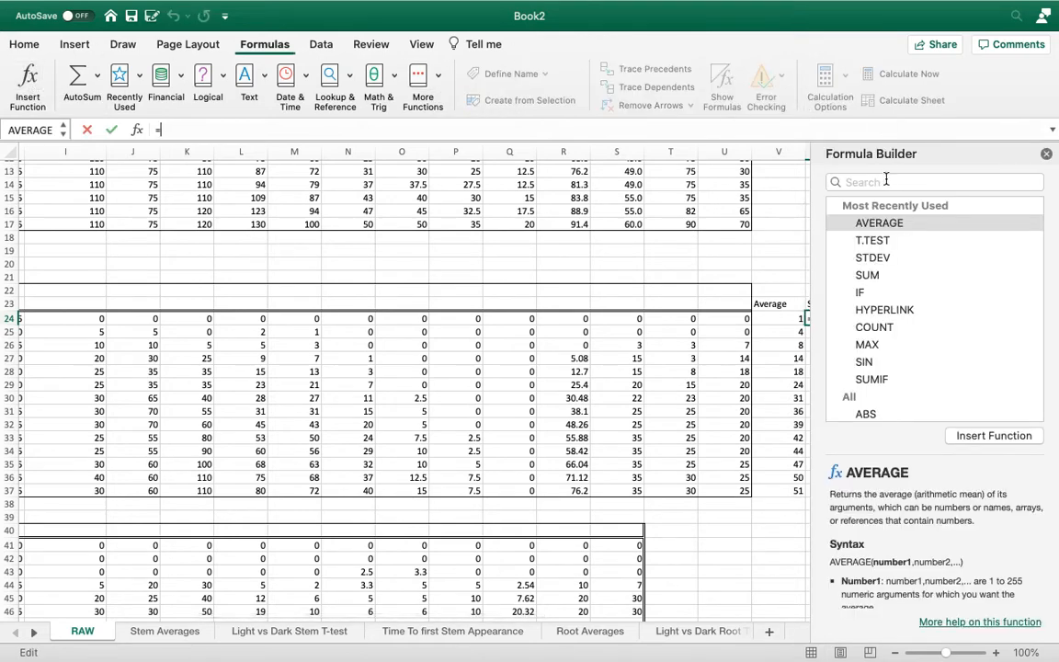
scroll(736, 312, "right", 3)
left_click(916, 181)
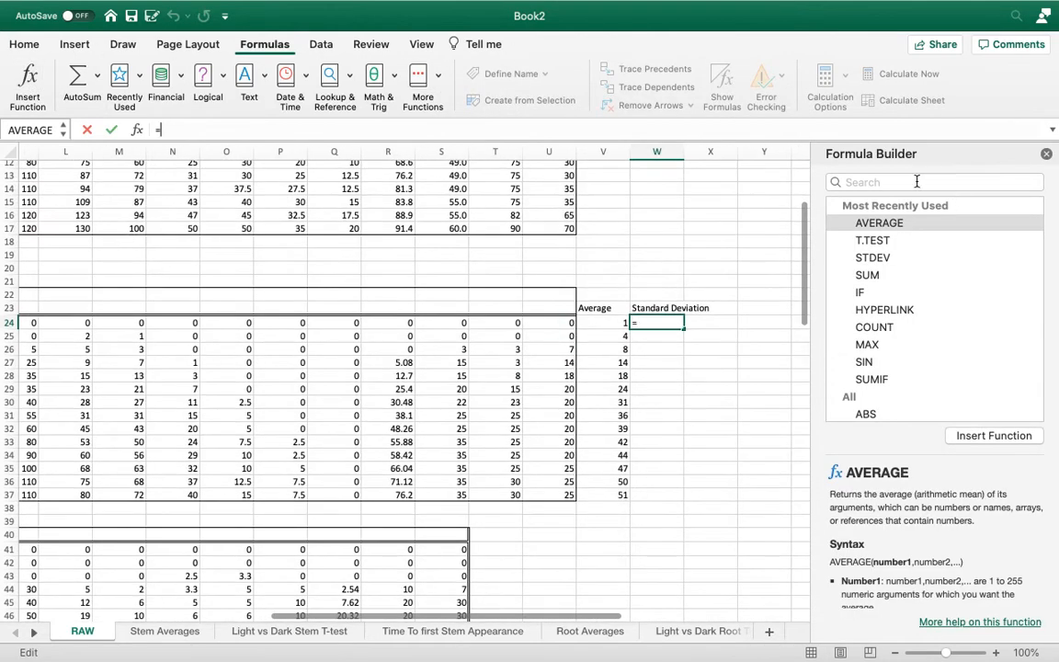
type("stand")
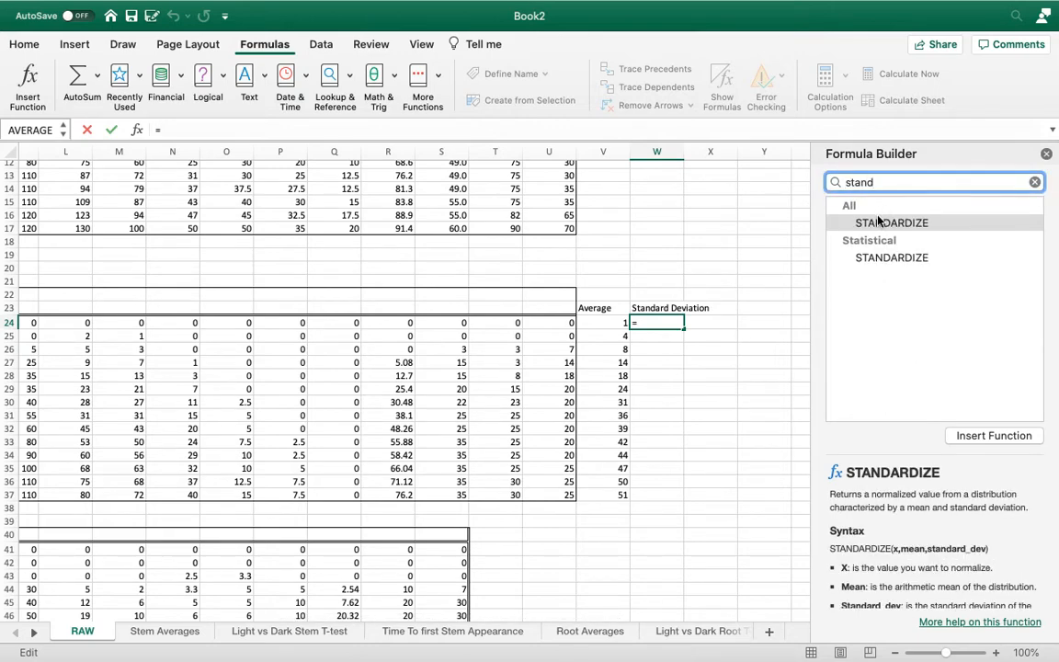
key("BackSpace")
key("BackSpace")
key("BackSpace")
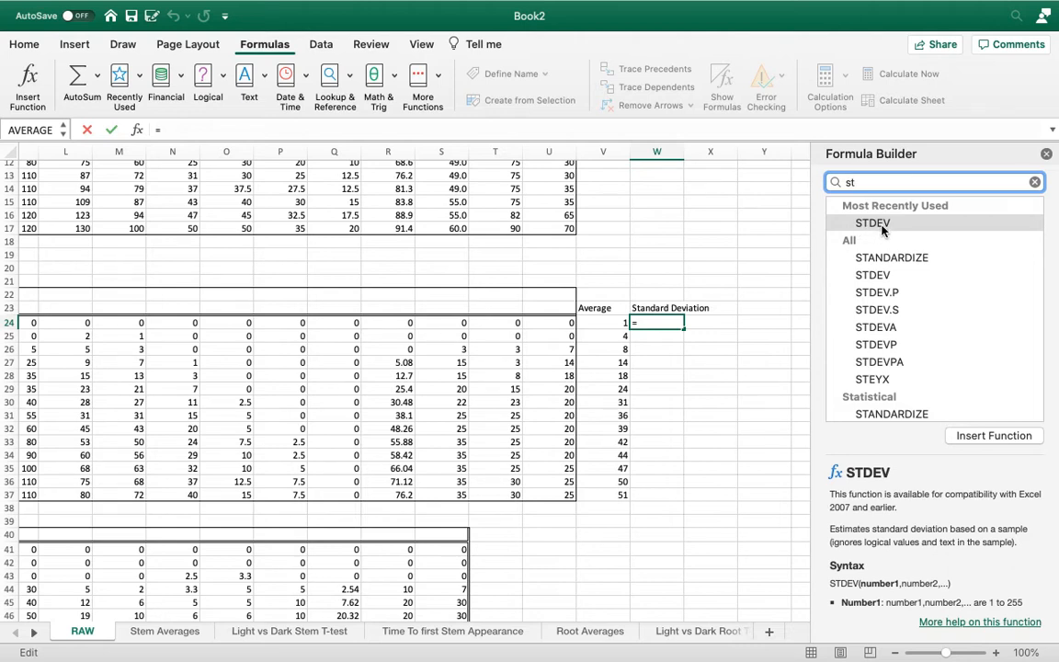
left_click(878, 224)
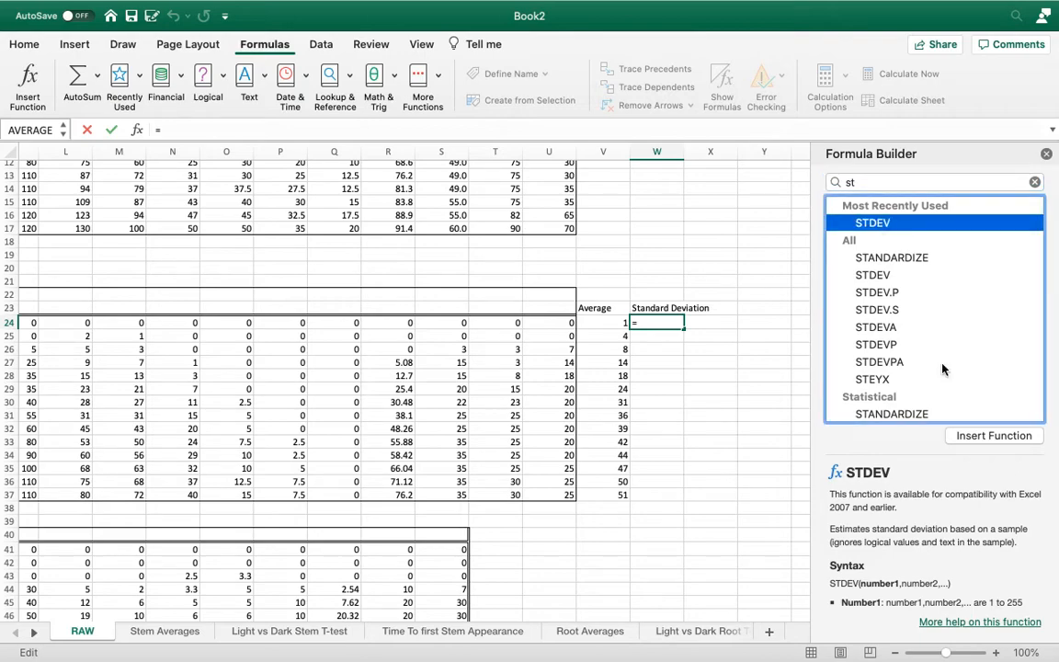
left_click(1002, 438)
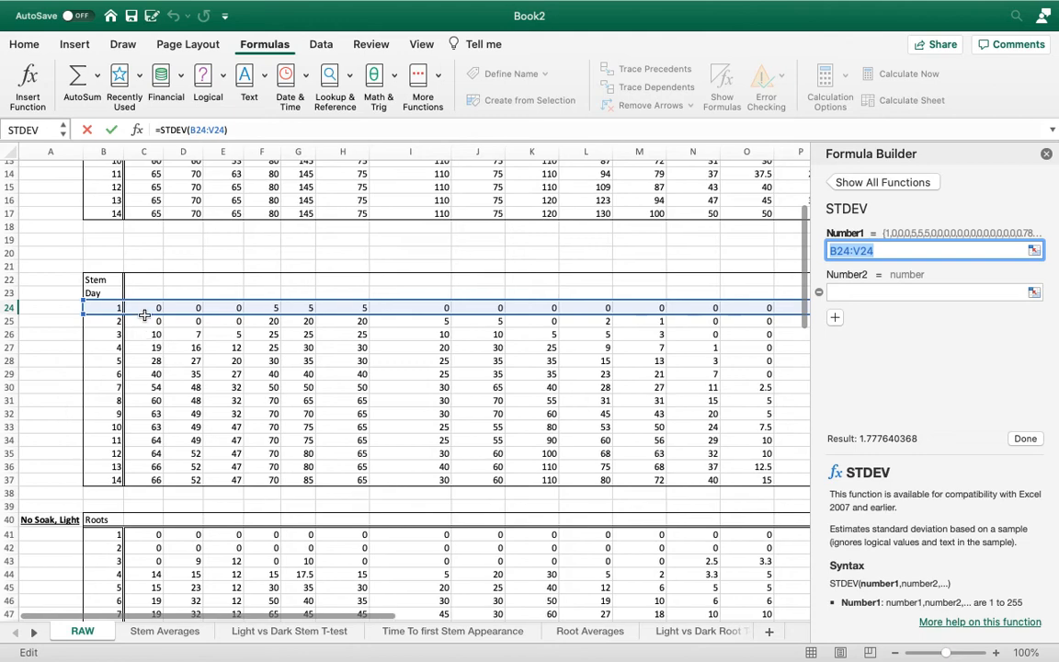
Step: Set the standard deviation's range to C24:U24, leaving out the day number, and fill the formula from W24 down through day 14 in W37
left_click_drag(146, 312, 595, 310)
left_click(1023, 441)
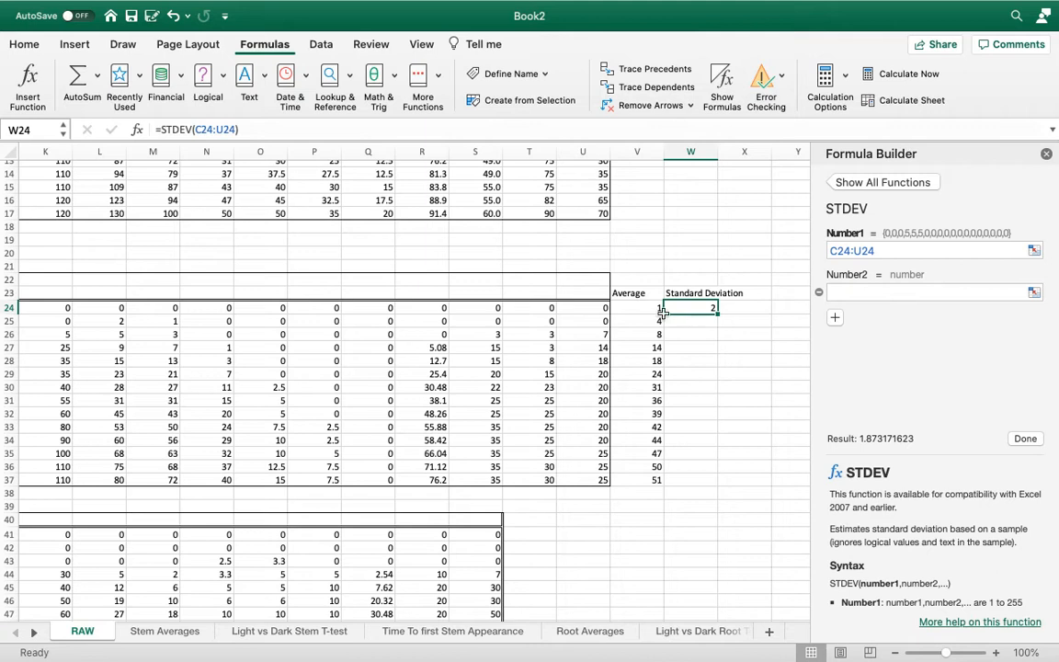
left_click(1046, 156)
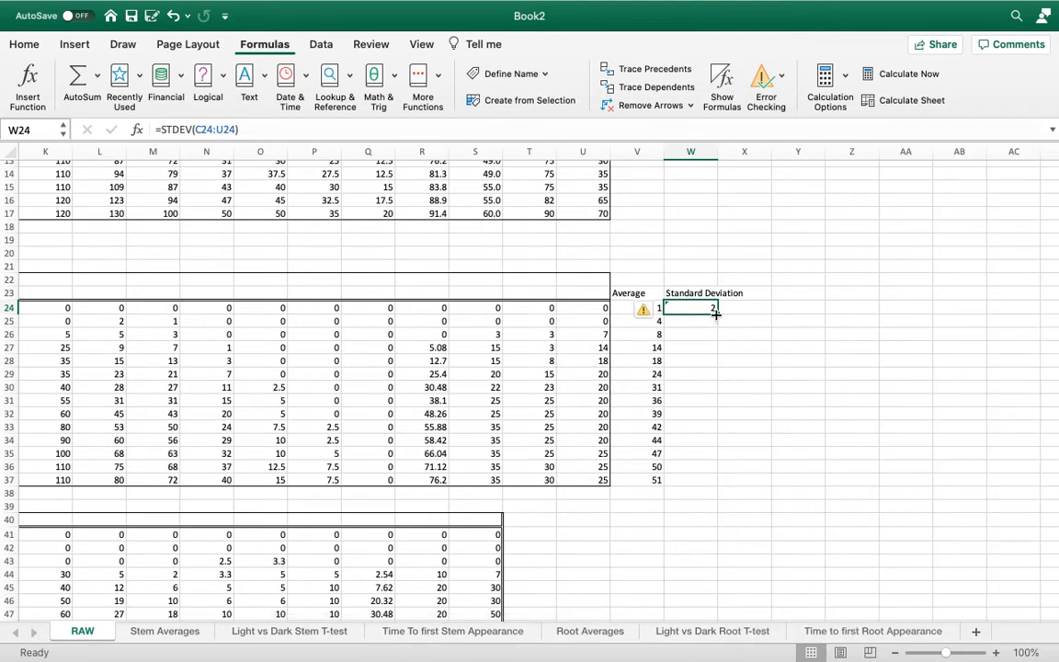
left_click_drag(715, 315, 713, 486)
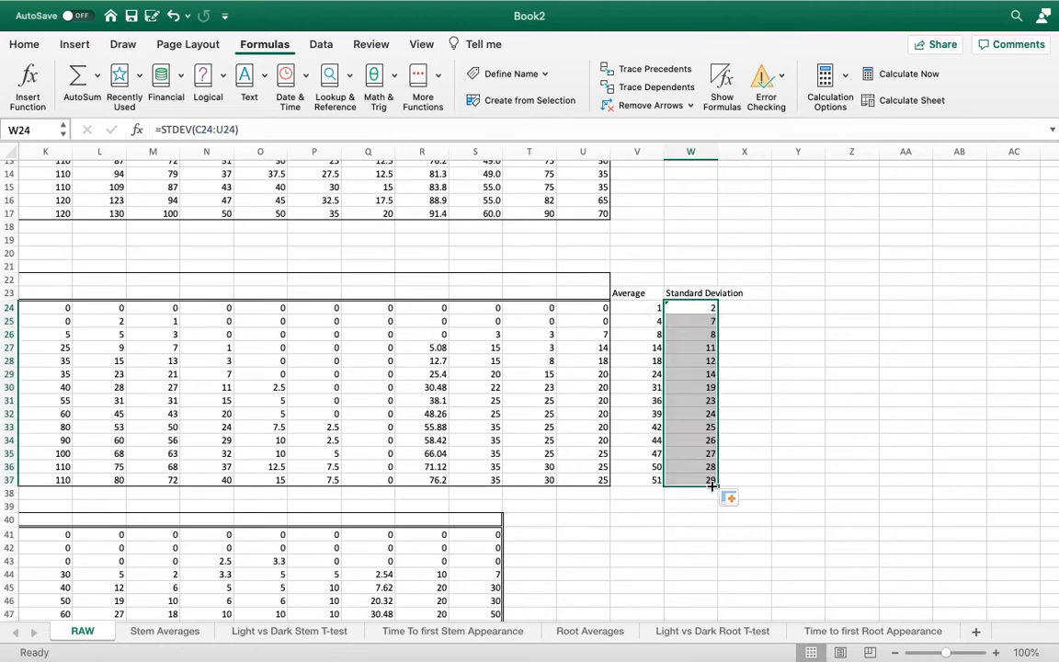
left_click(832, 451)
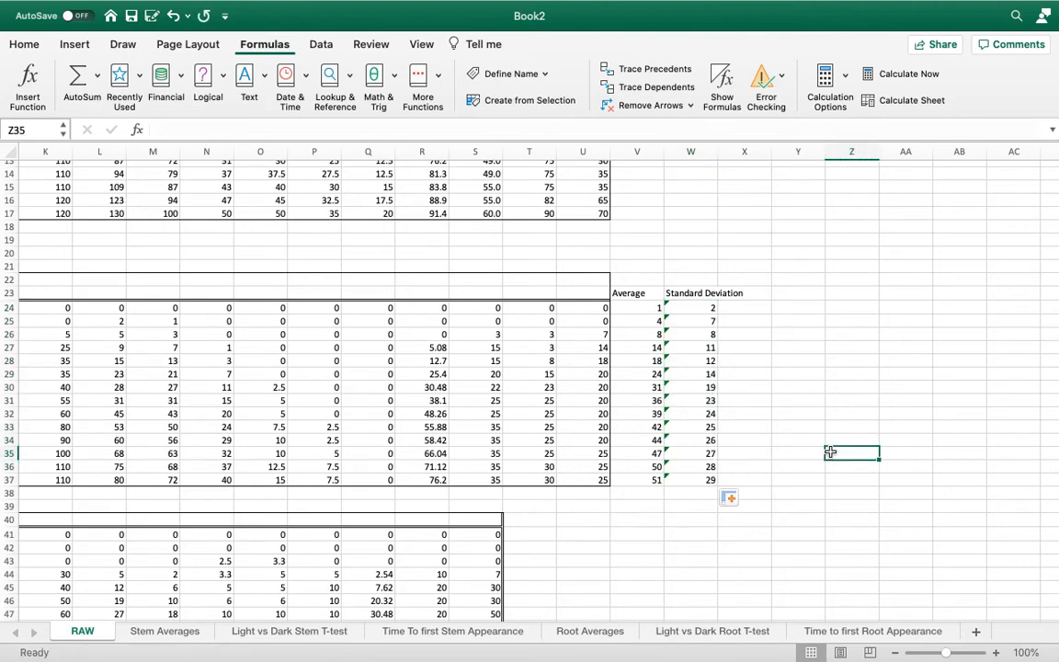
Step: Ignore the omitted adjacent cells error on the standard deviations in W24 and W25:W37, and deselect the column
left_click(669, 308)
left_click(656, 311)
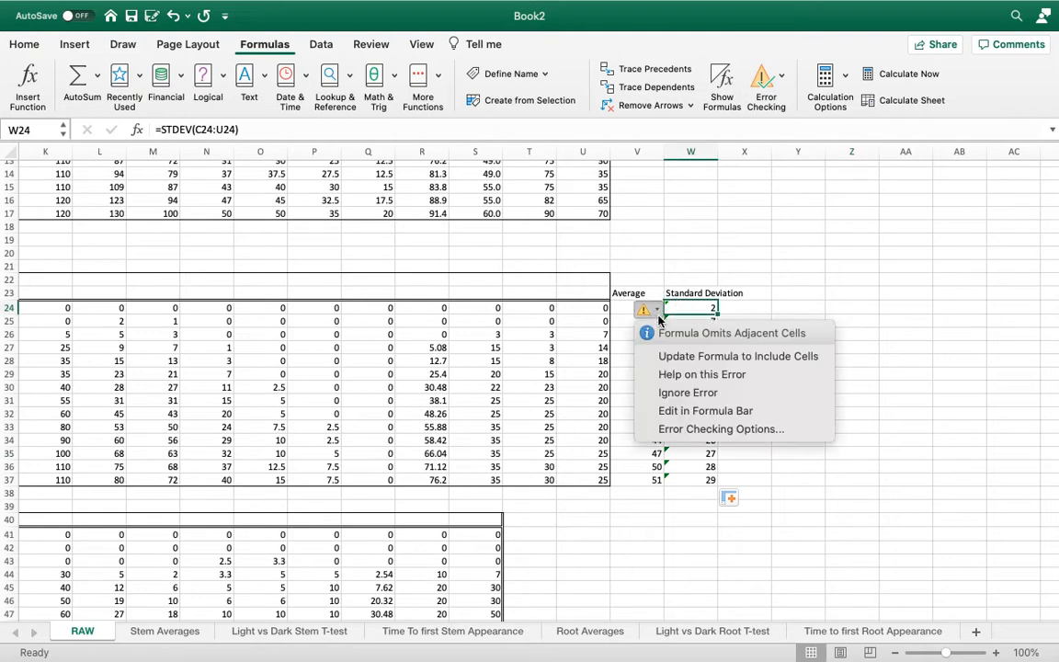
left_click(669, 398)
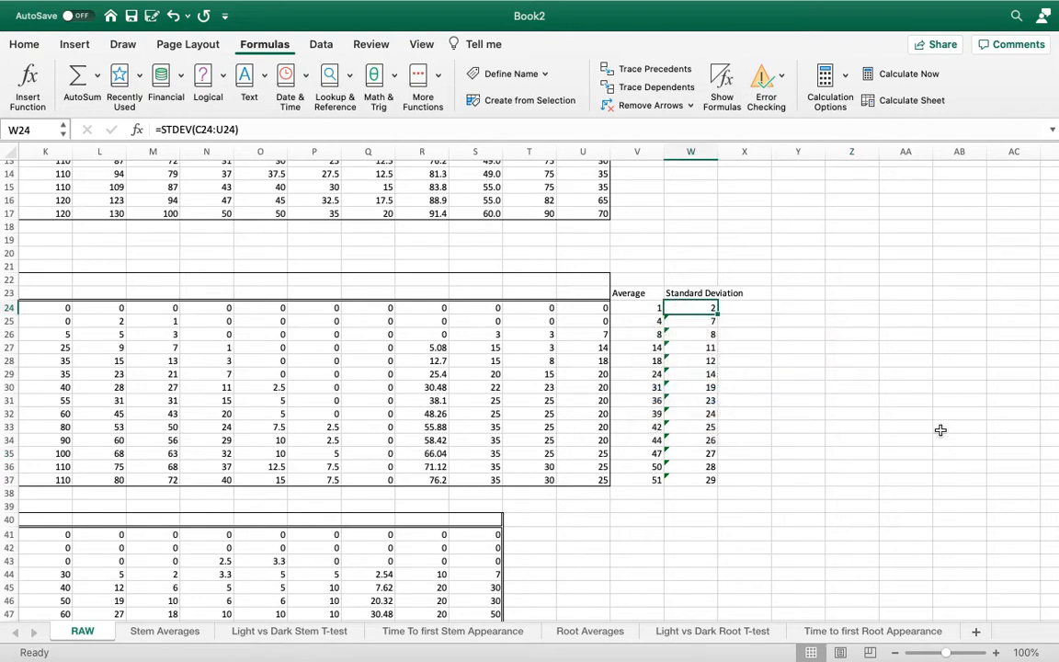
left_click(796, 478)
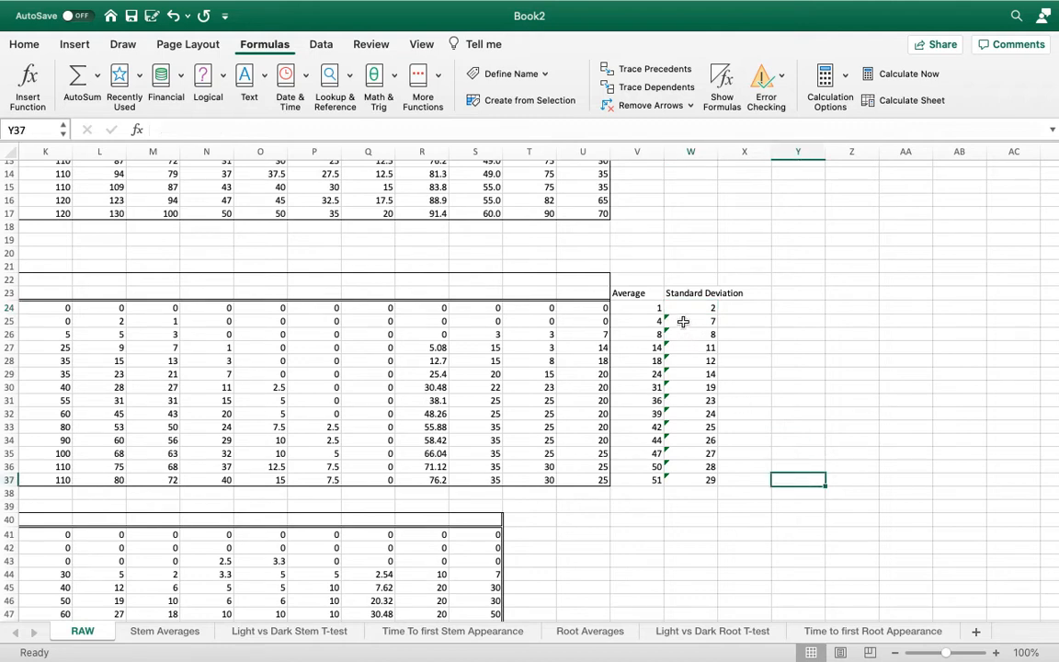
left_click_drag(683, 324, 683, 477)
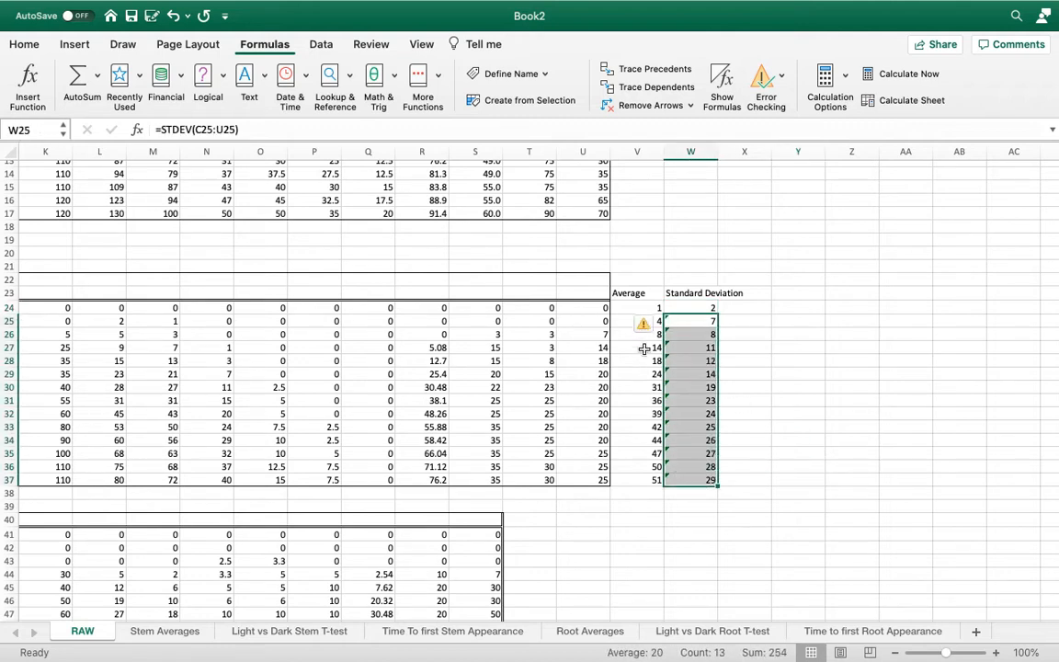
left_click(654, 325)
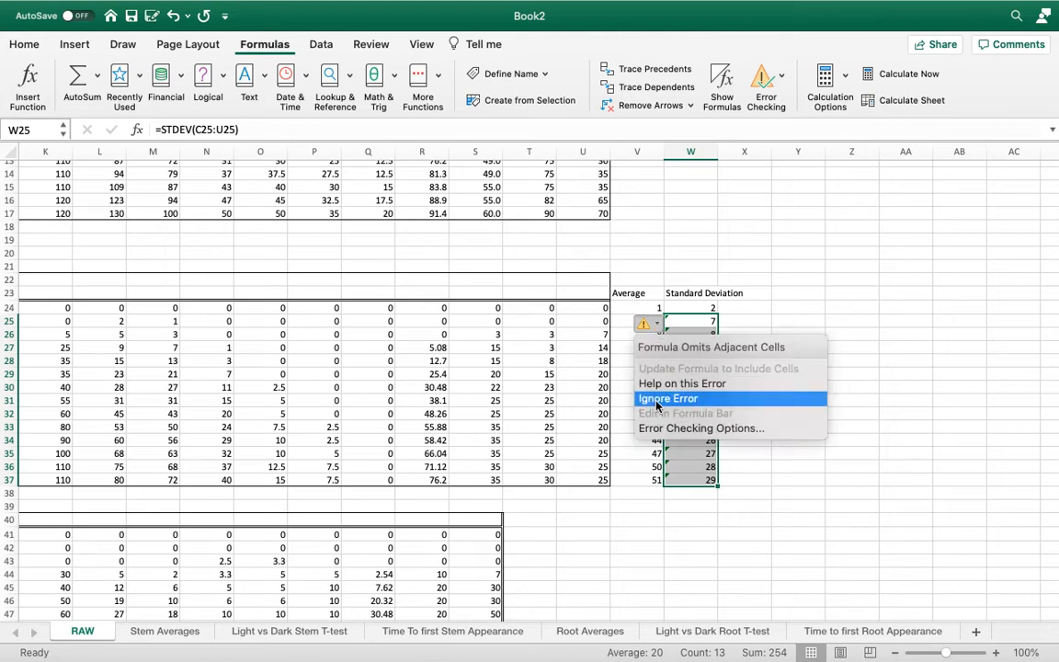
left_click(658, 401)
left_click(813, 480)
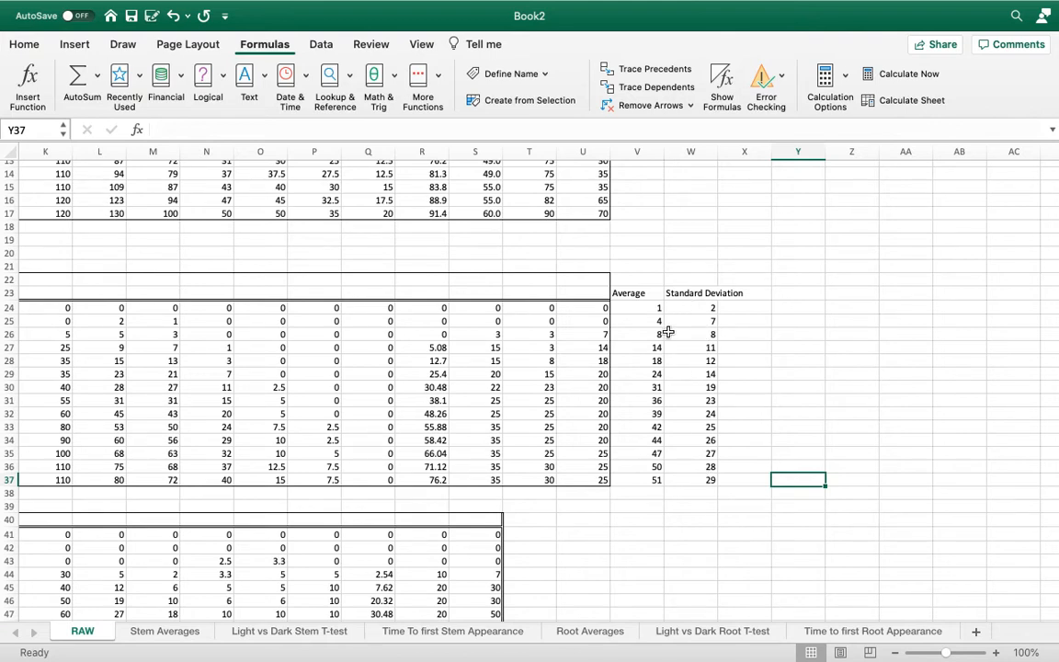
Step: Examine the day 14 average and standard deviation in V37 and W37 alongside the Soaked, Light stem measurements
left_click(646, 482)
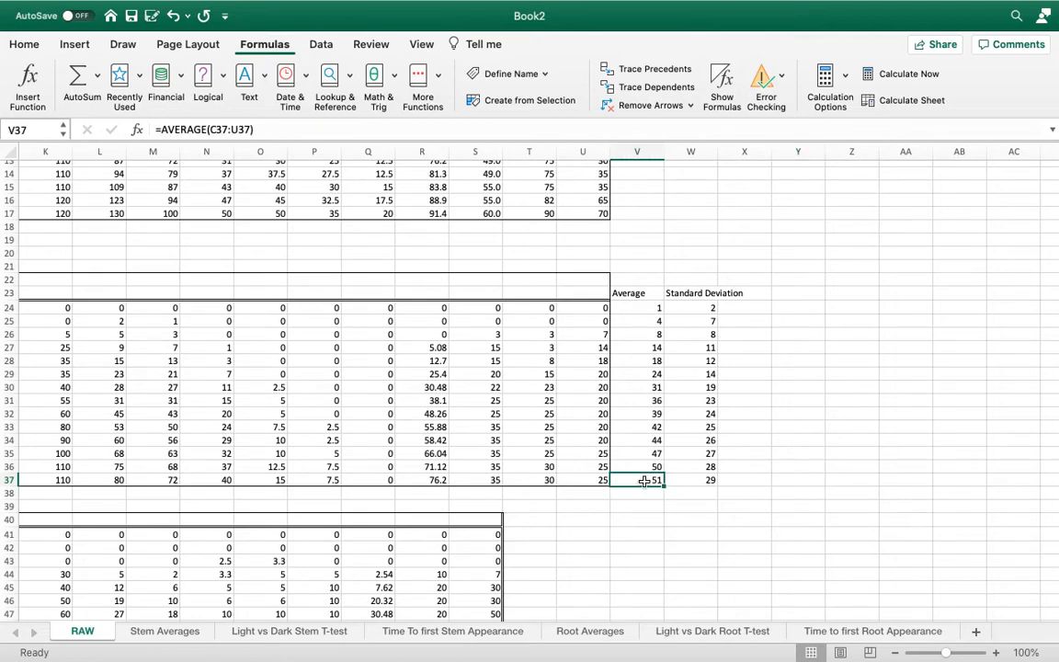
left_click(700, 483)
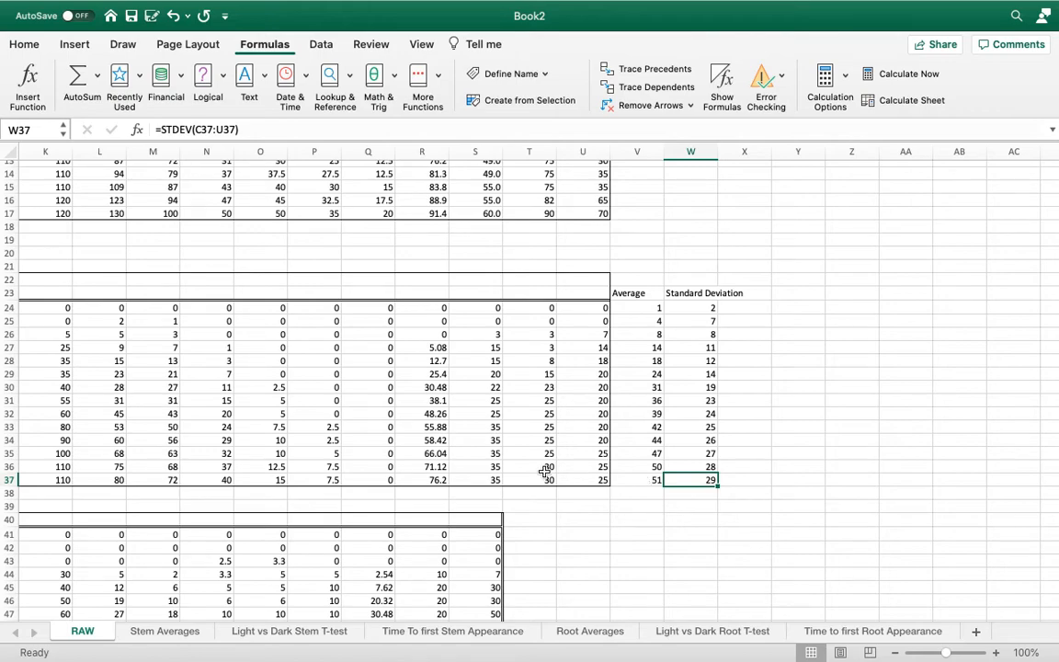
scroll(546, 470, "left", 6)
scroll(545, 472, "left", 1)
scroll(545, 471, "up", 1)
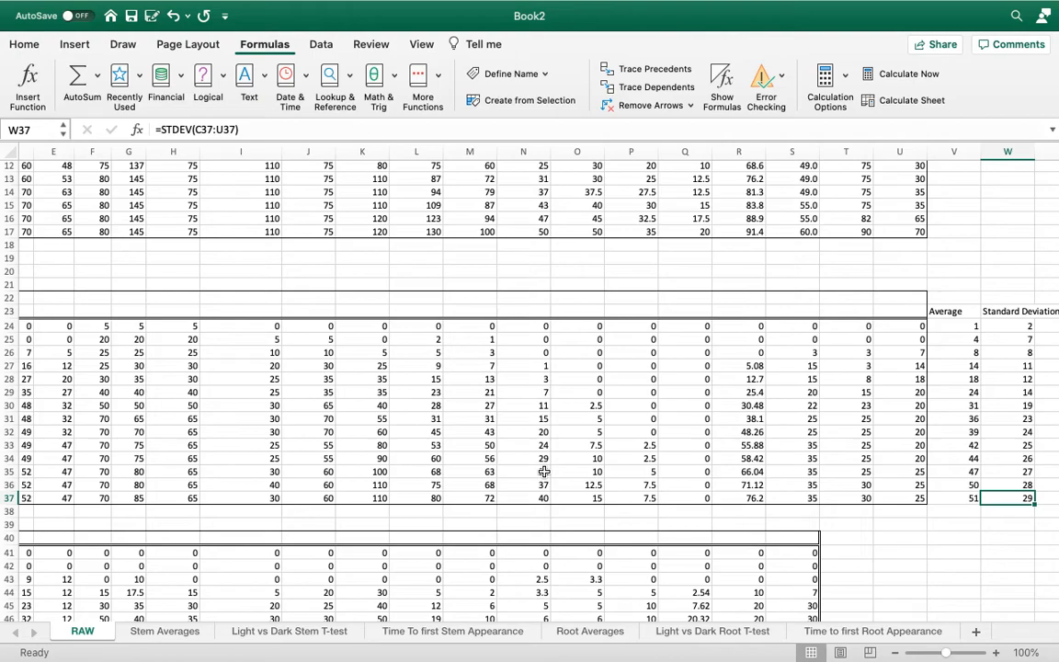
scroll(529, 429, "right", 2)
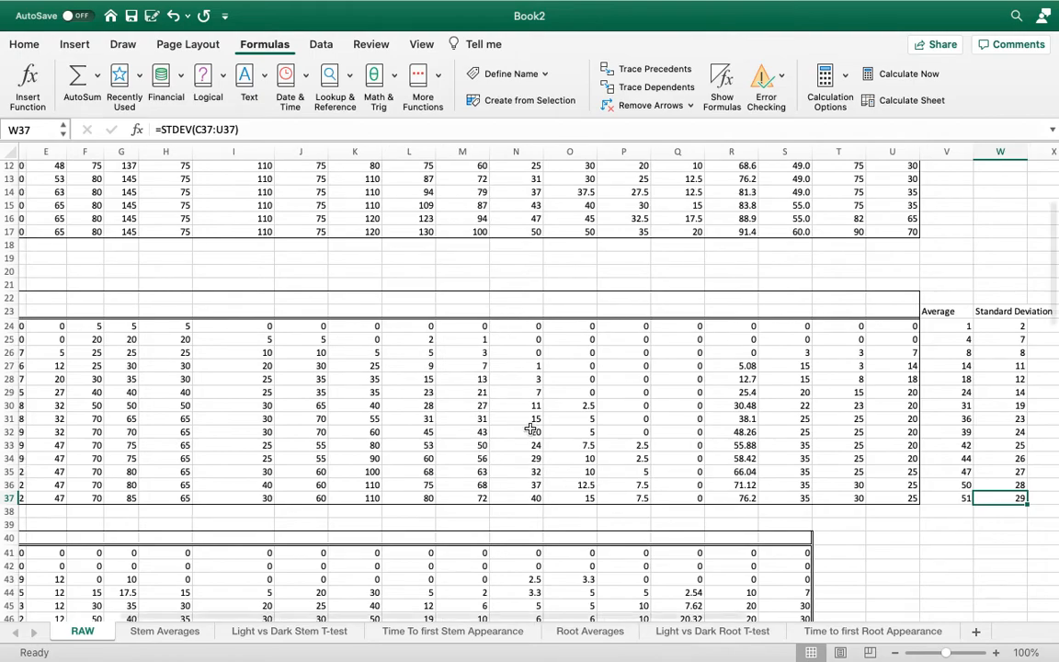
scroll(530, 428, "up", 2)
scroll(530, 429, "right", 1)
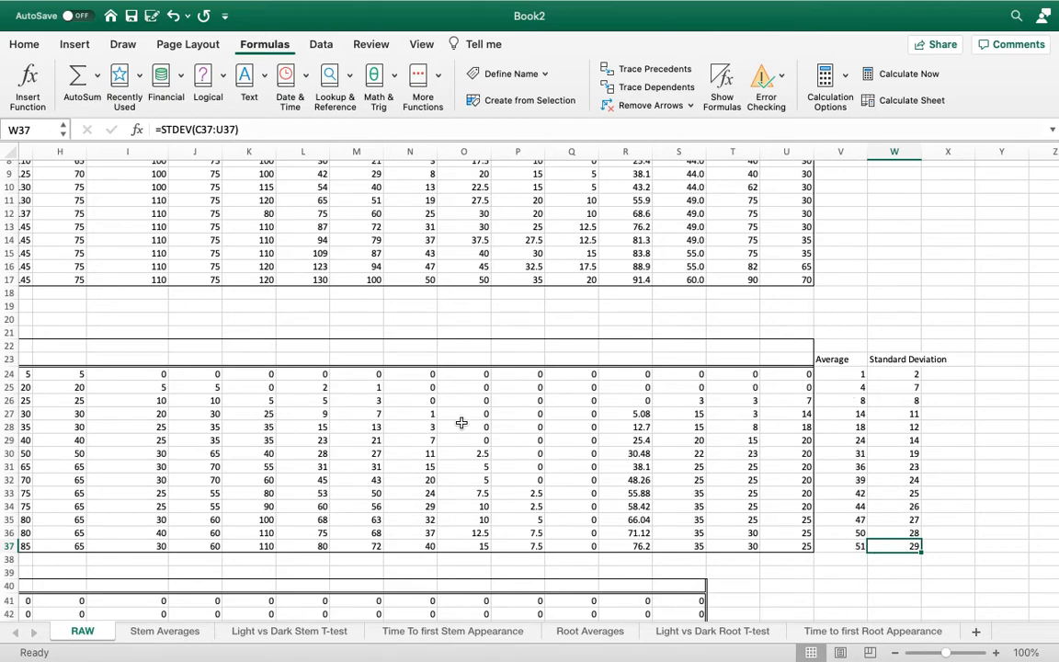
scroll(442, 396, "down", 3)
scroll(462, 422, "up", 2)
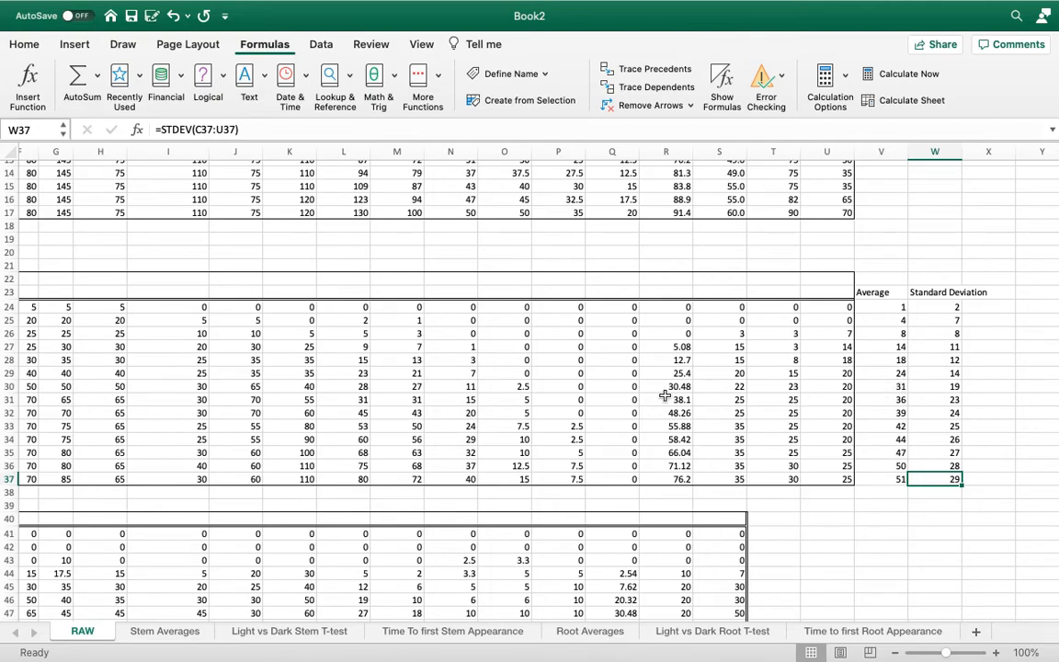
Step: Look through the root and stem tables of the Soaked, Light, No Soak, Light and Soaked, Dark groups on the RAW sheet
scroll(279, 372, "left", 5)
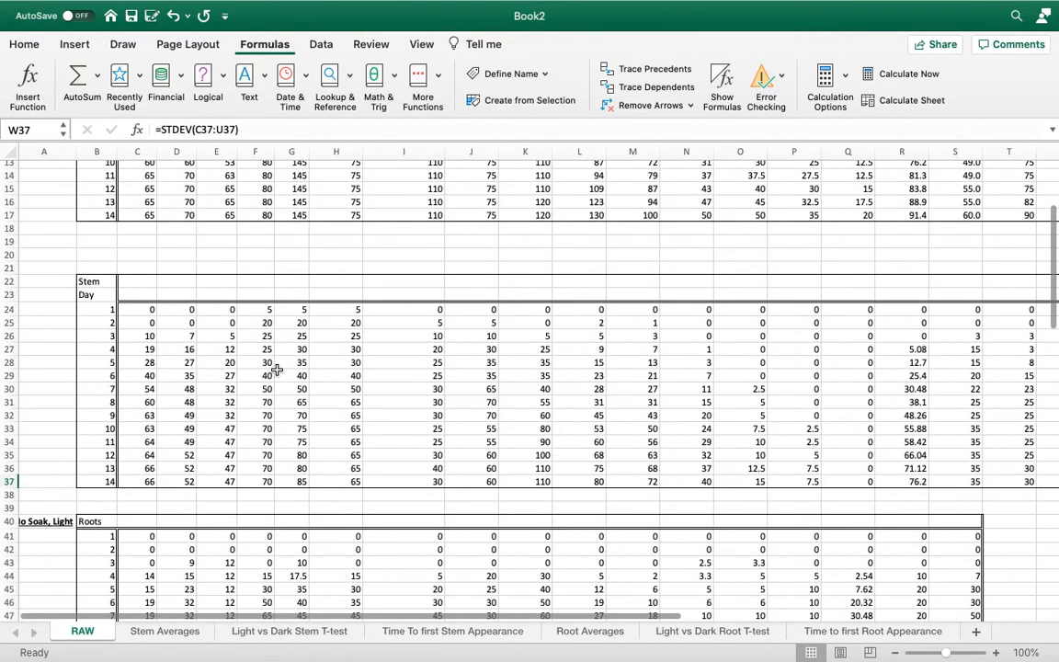
scroll(276, 369, "up", 6)
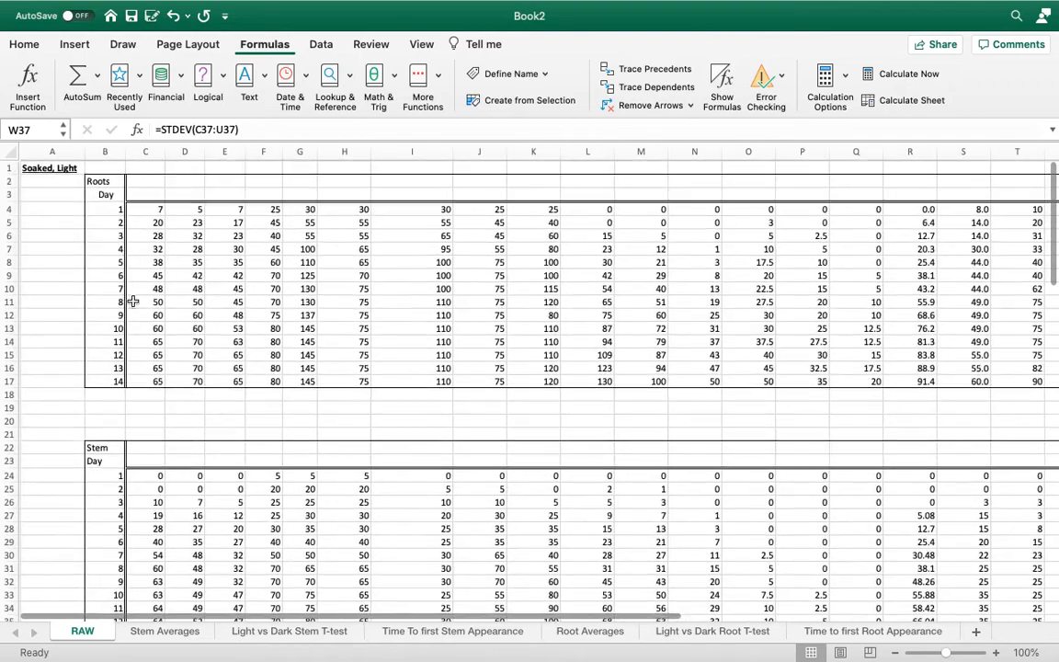
scroll(80, 510, "down", 10)
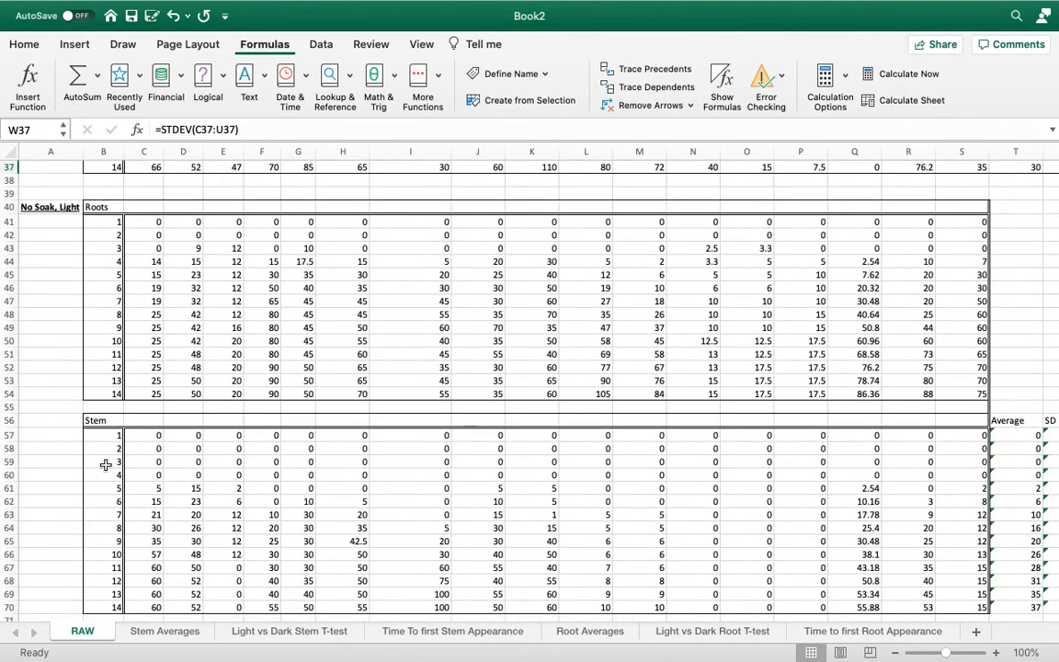
scroll(133, 468, "down", 10)
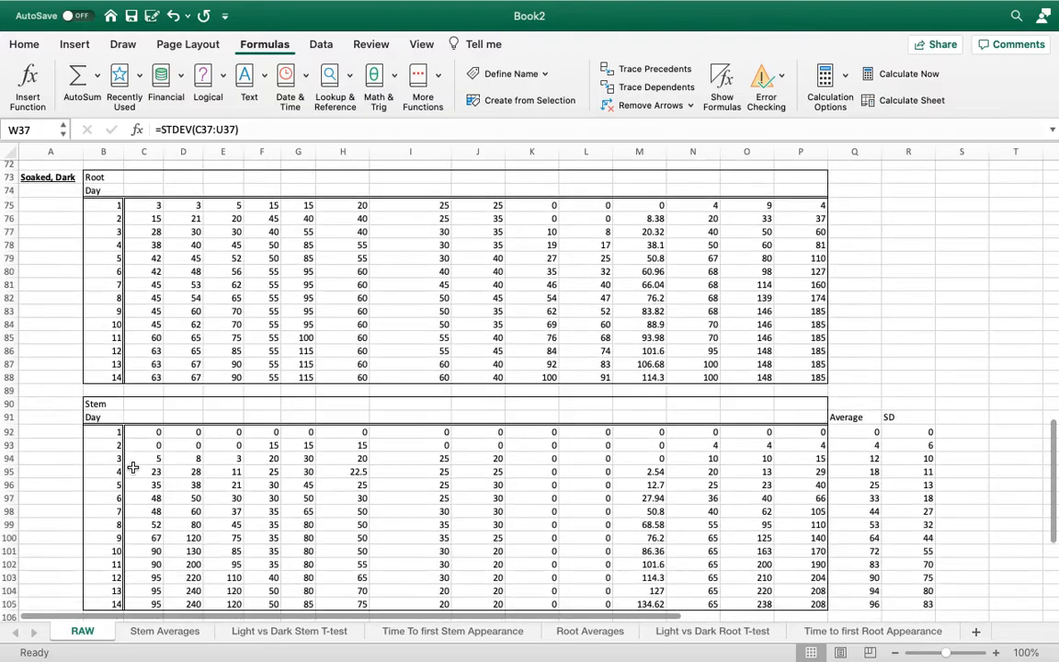
scroll(414, 463, "up", 15)
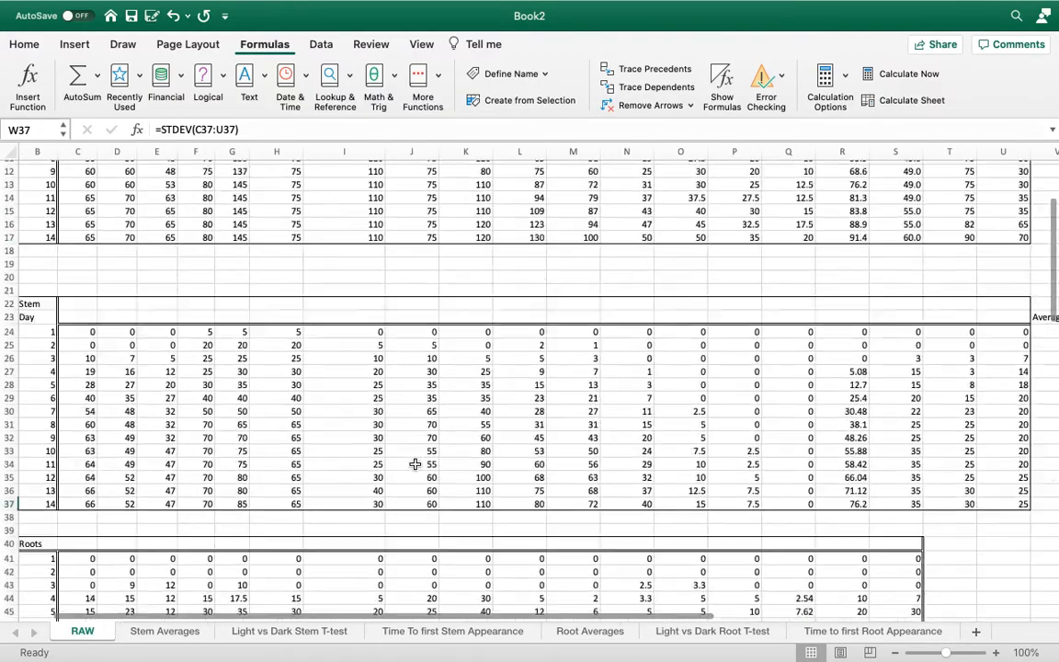
scroll(415, 465, "right", 3)
scroll(415, 464, "right", 5)
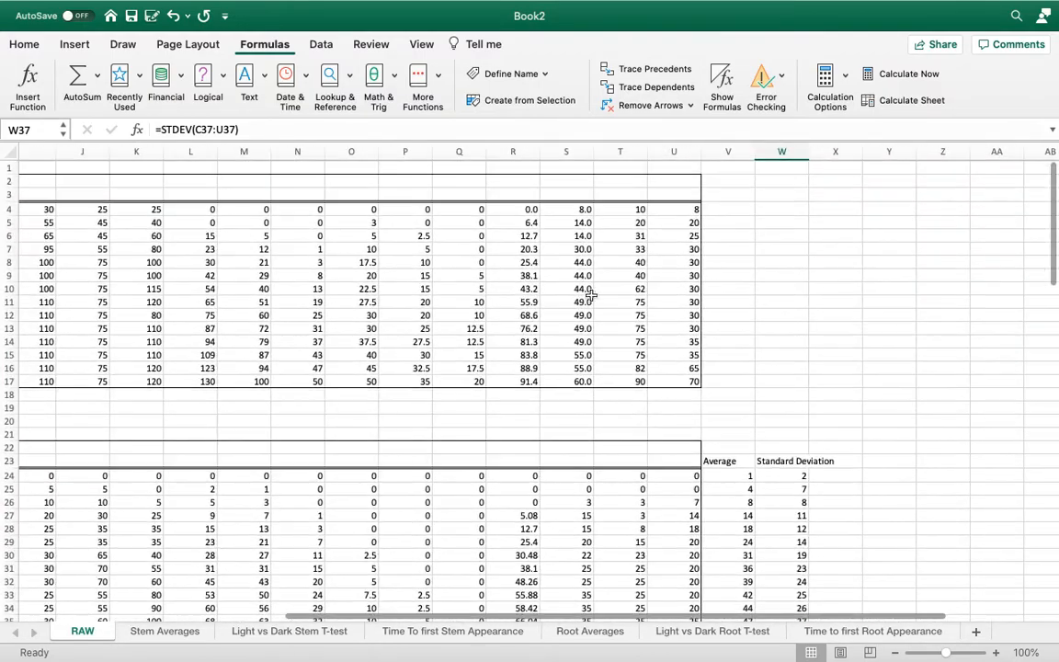
scroll(484, 279, "left", 7)
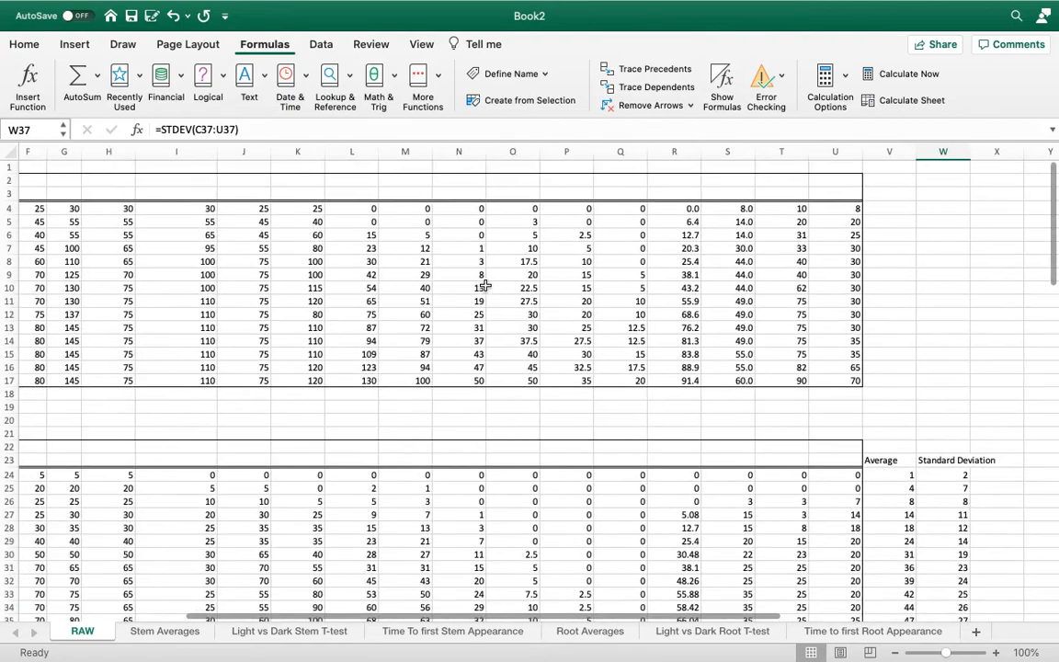
scroll(484, 285, "left", 1)
scroll(484, 285, "down", 5)
scroll(484, 285, "right", 2)
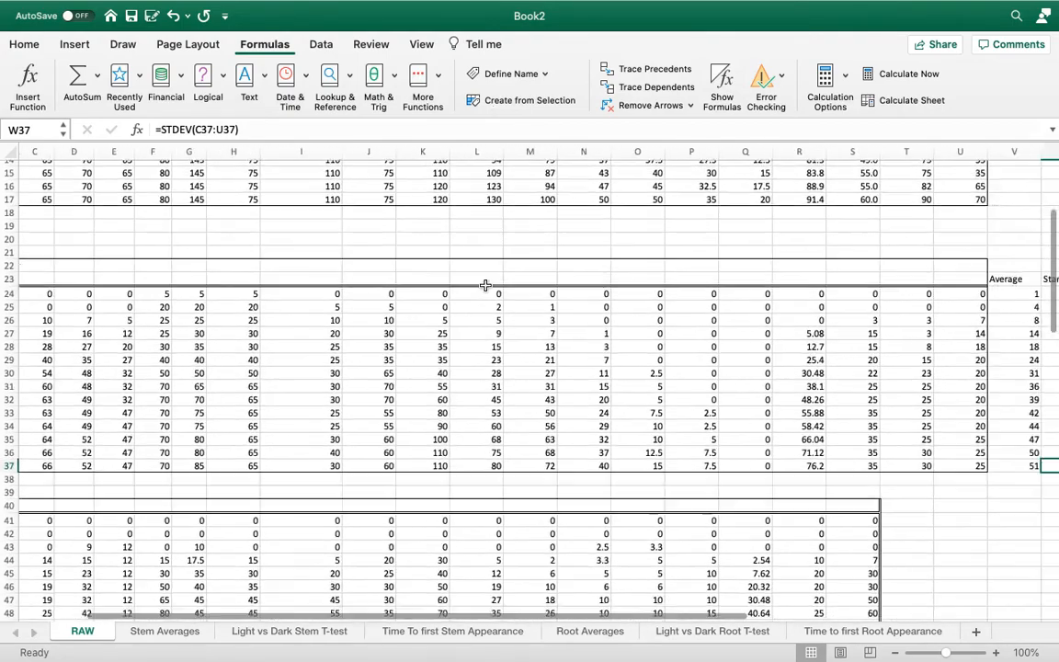
scroll(484, 285, "down", 3)
scroll(484, 285, "right", 2)
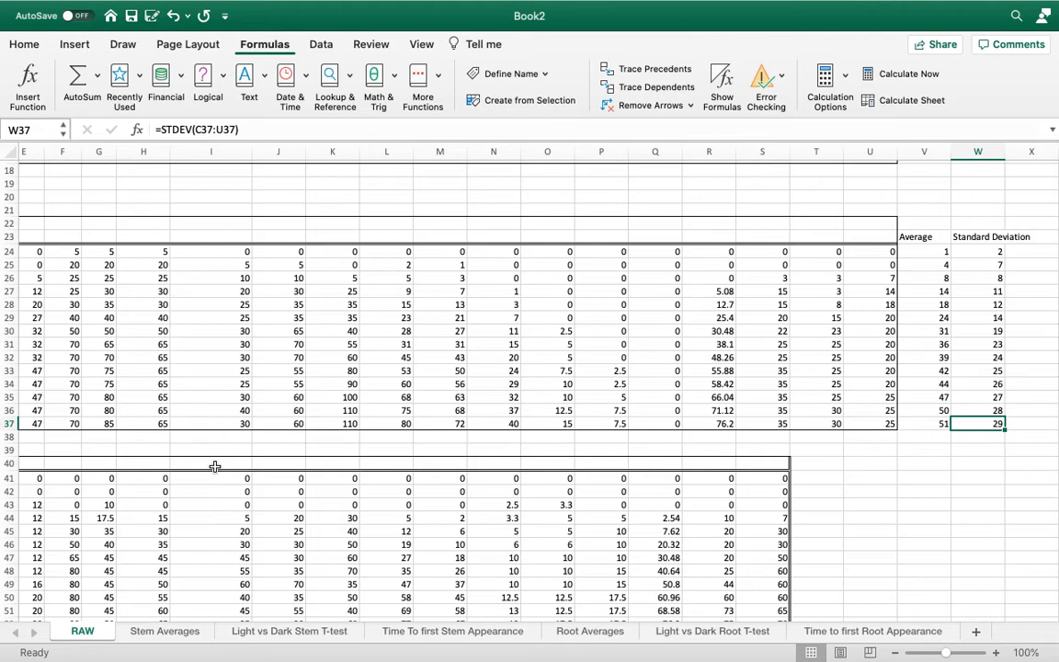
Step: View the three-treatment table on the Stem Averages sheet and return to the Soaked, Light data on the RAW sheet
left_click(165, 632)
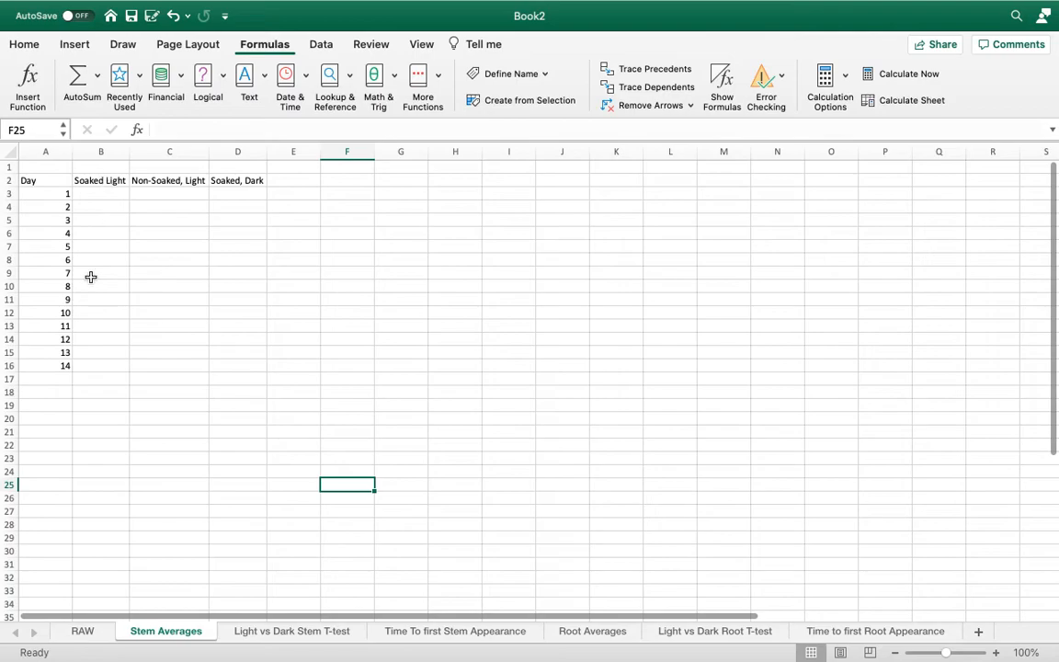
left_click(83, 632)
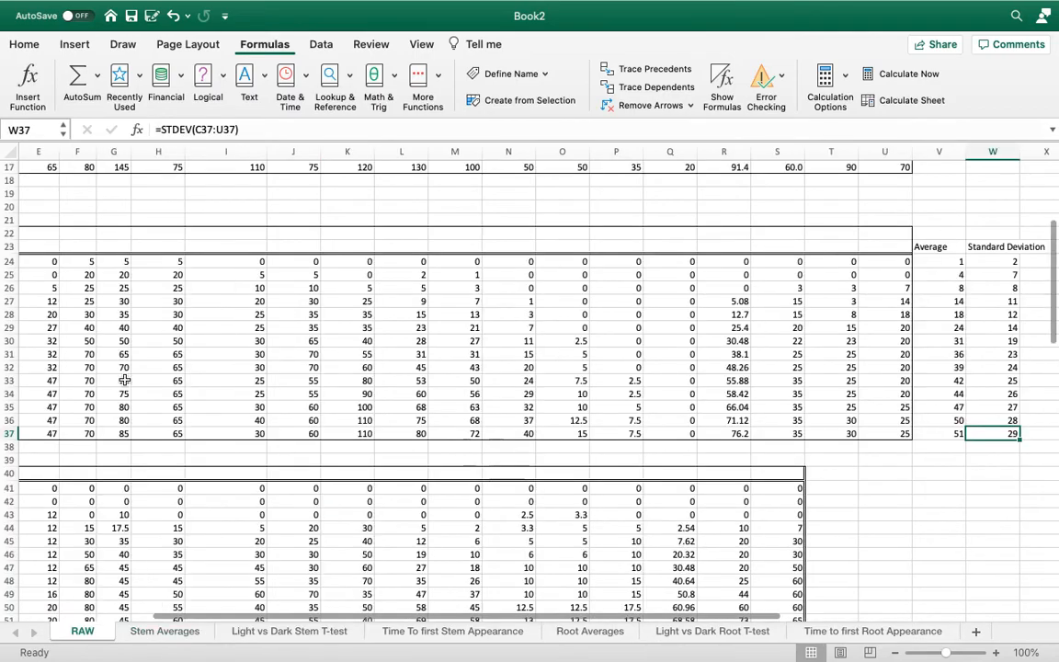
scroll(125, 380, "up", 5)
scroll(124, 379, "up", 5)
scroll(125, 379, "right", 2)
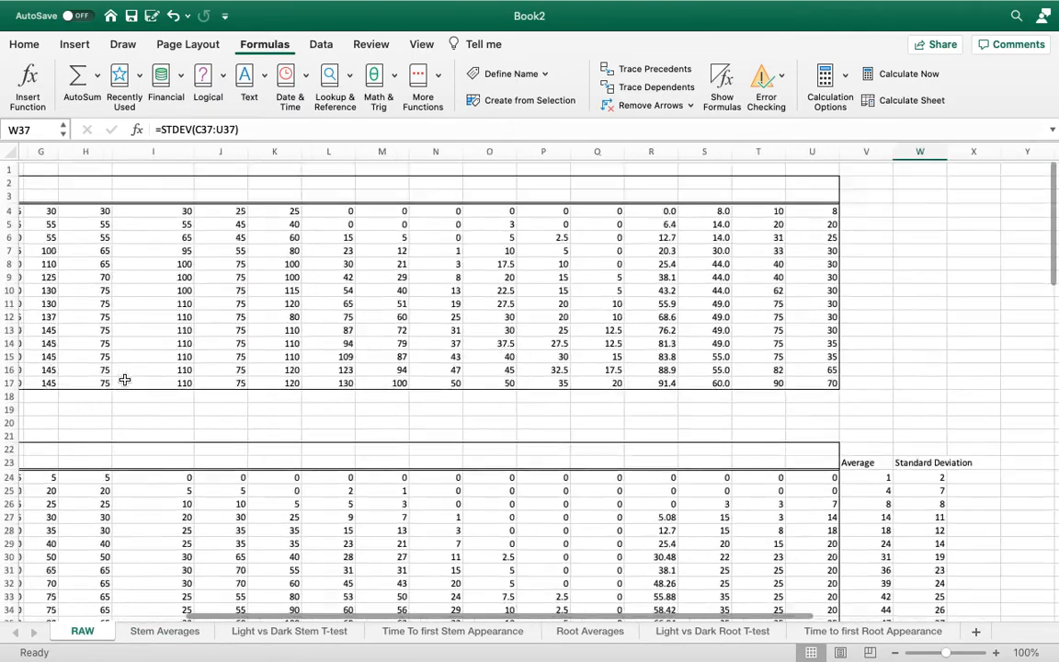
Step: Copy the Soaked, Light daily stem averages in V24:V37 of the RAW sheet
scroll(124, 379, "left", 2)
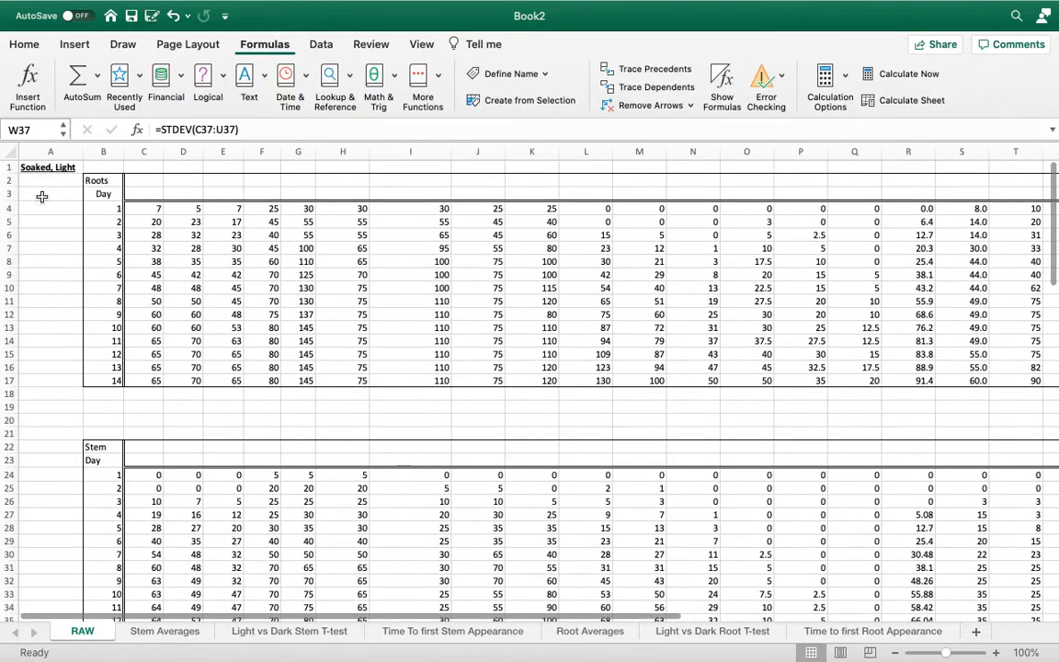
scroll(275, 515, "down", 5)
scroll(275, 515, "right", 5)
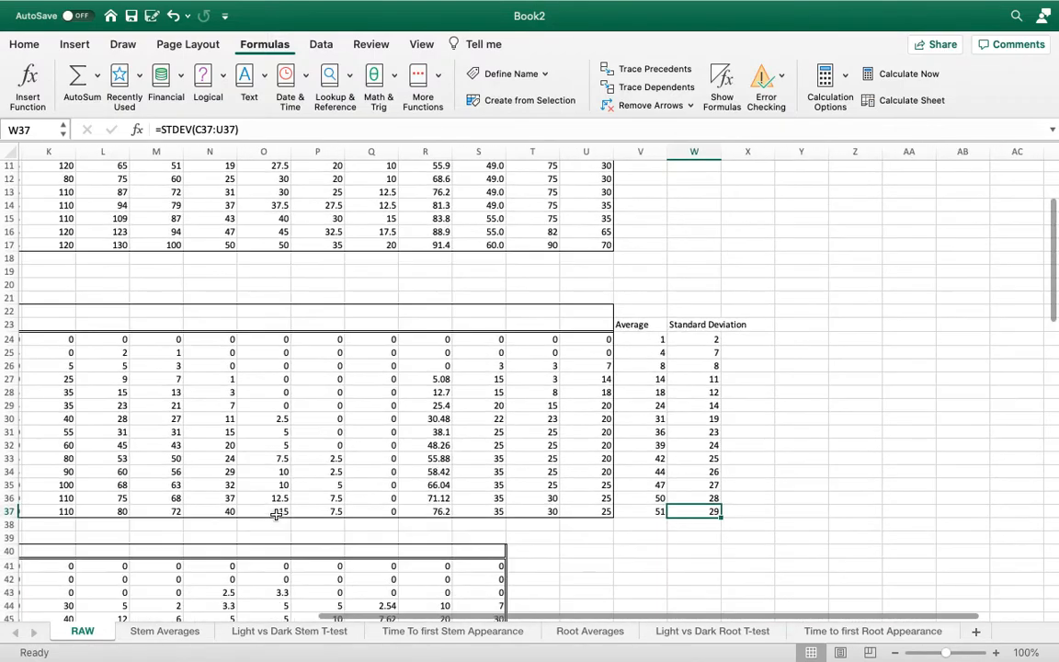
left_click_drag(635, 340, 639, 526)
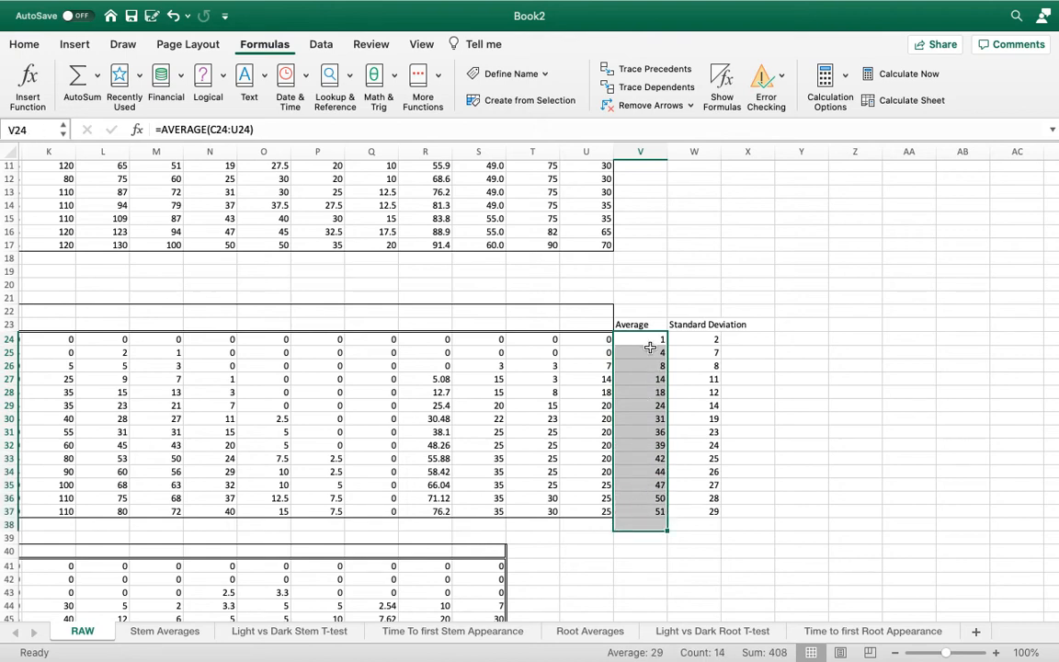
left_click_drag(647, 341, 639, 511)
right_click(634, 483)
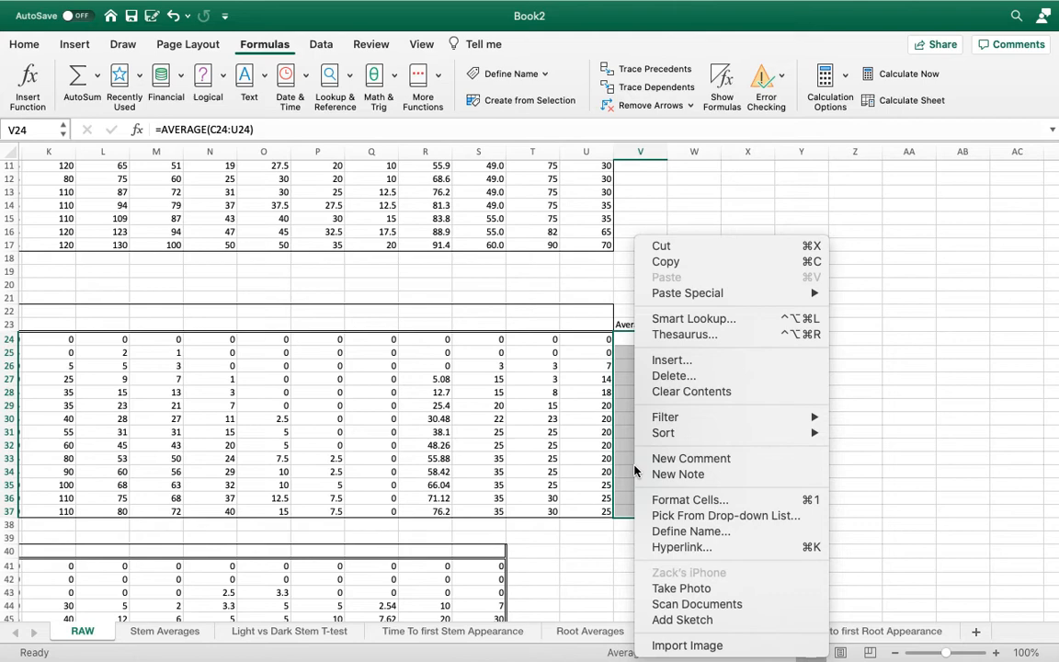
left_click(664, 265)
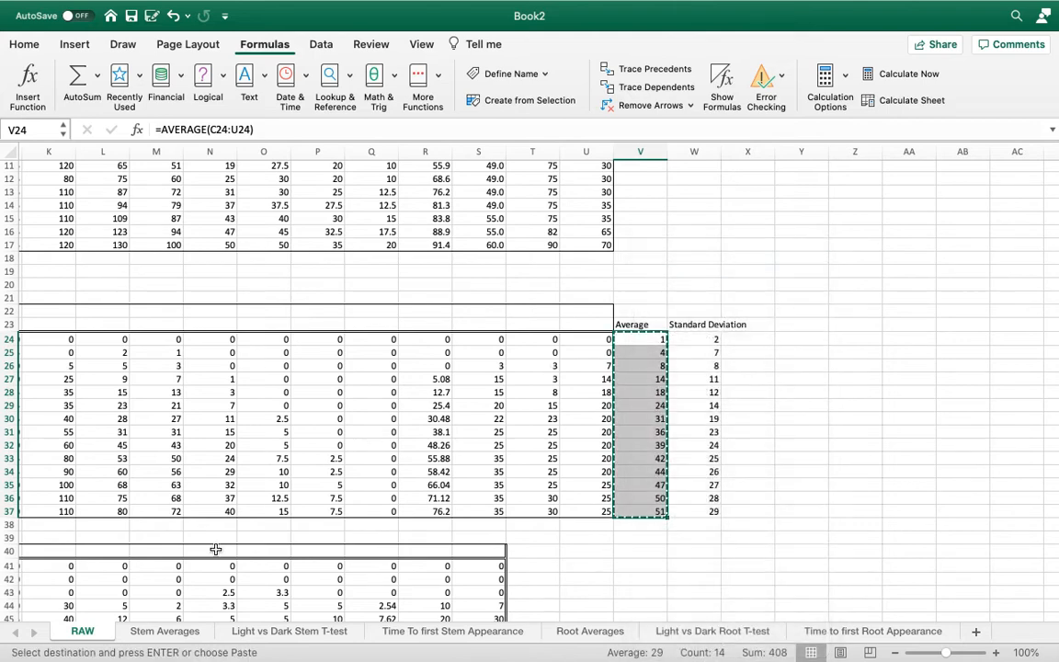
Step: Paste the copied averages as values only into the Soaked Light column of the Stem Averages sheet, starting at B3
left_click(165, 633)
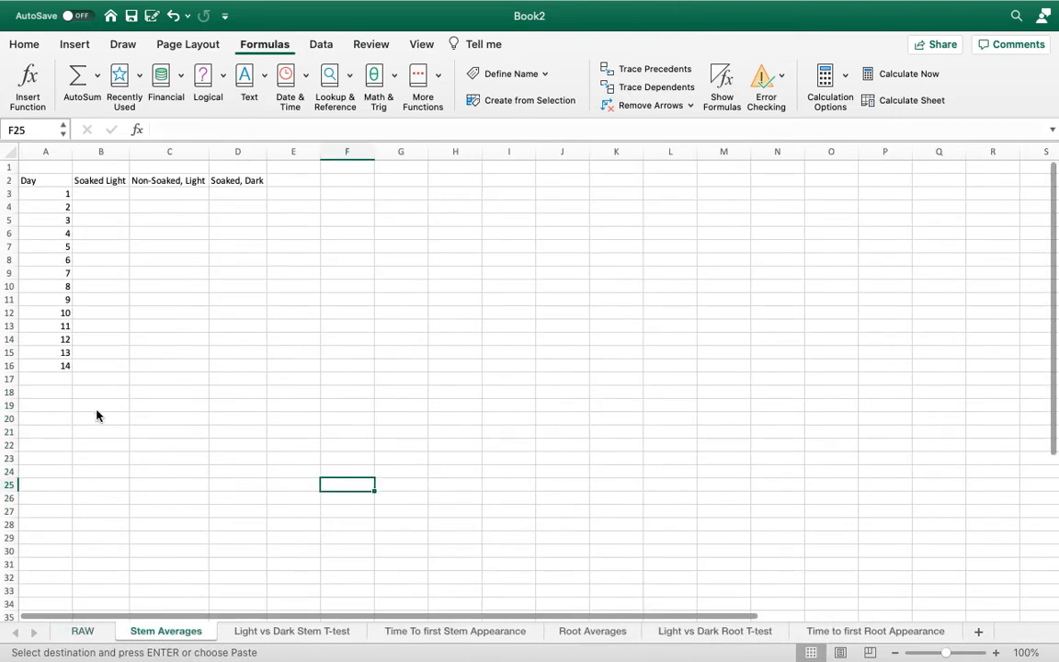
right_click(97, 195)
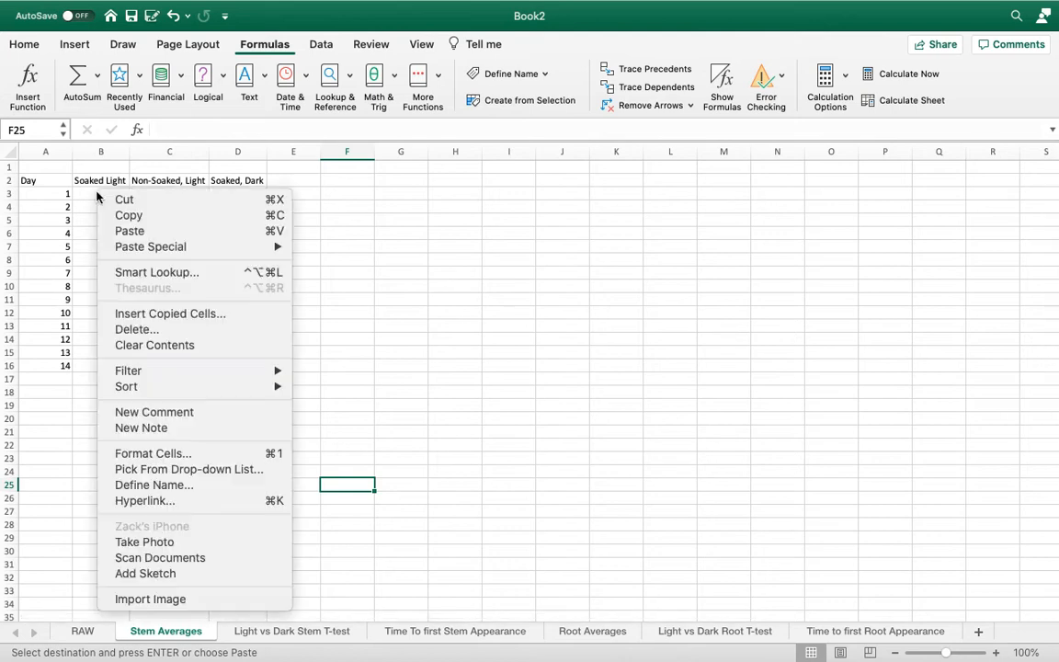
mouse_move(132, 249)
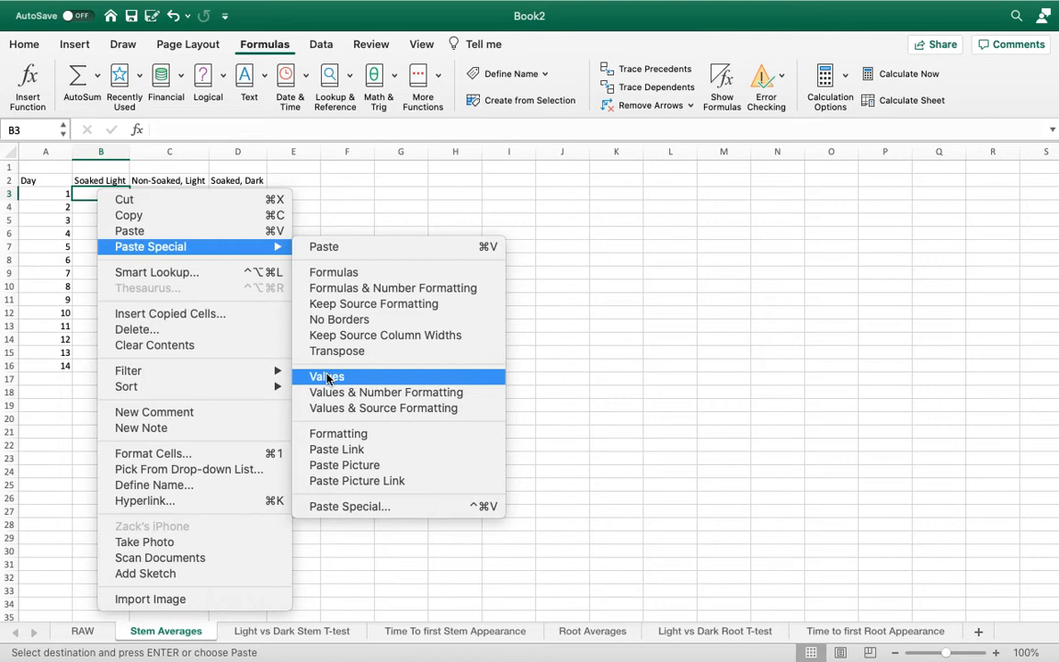
left_click(327, 378)
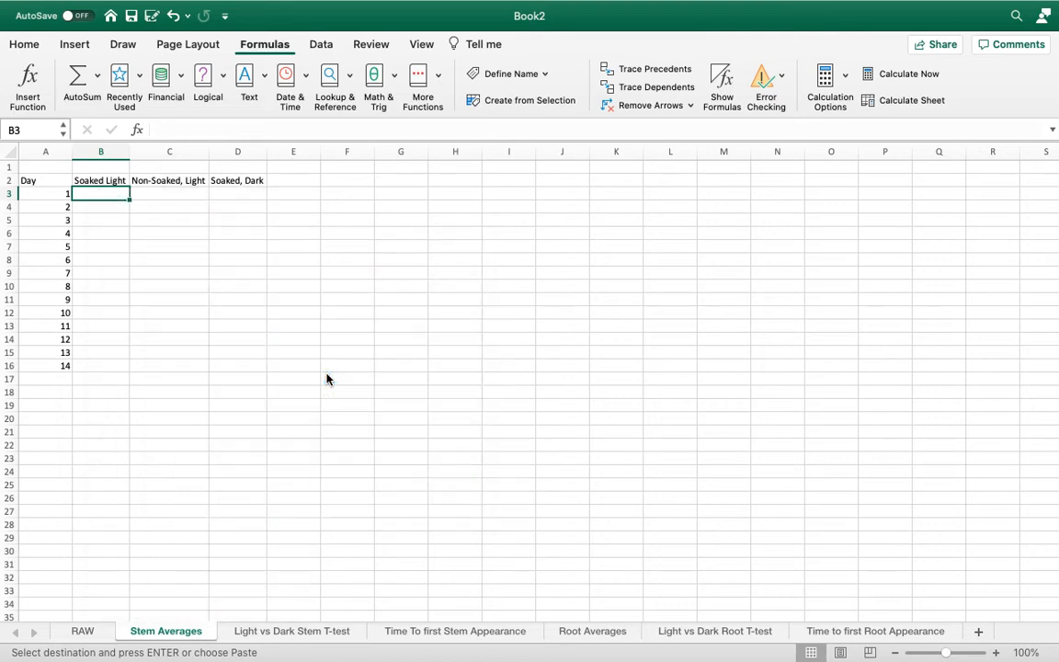
left_click(239, 497)
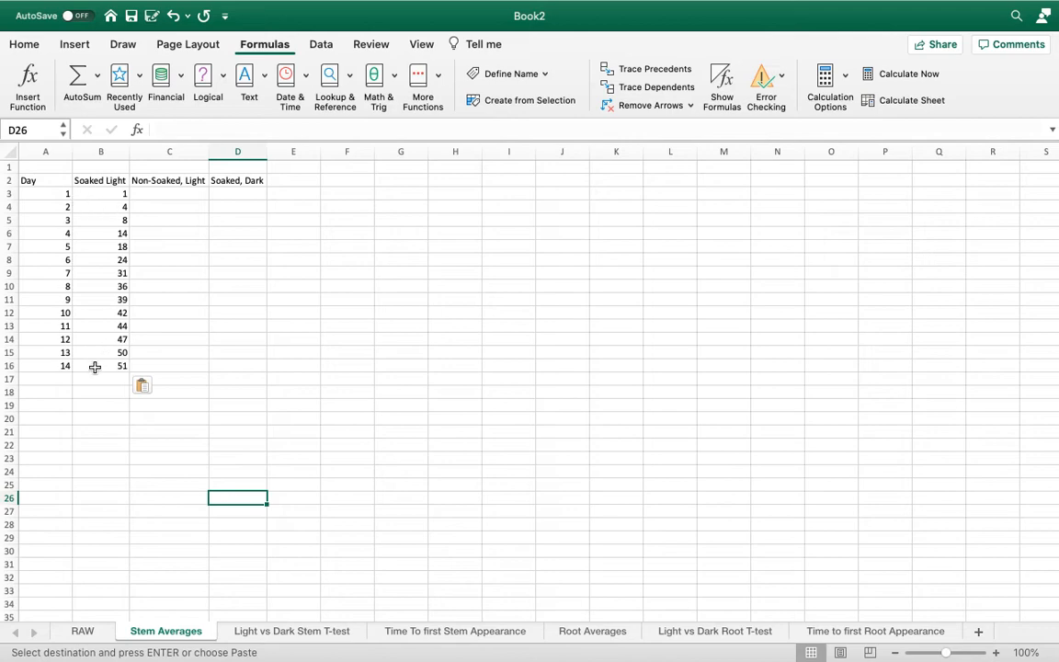
Step: Copy the No Soak, Light daily stem averages in T57:T70 of the RAW sheet
left_click(83, 633)
scroll(260, 504, "left", 5)
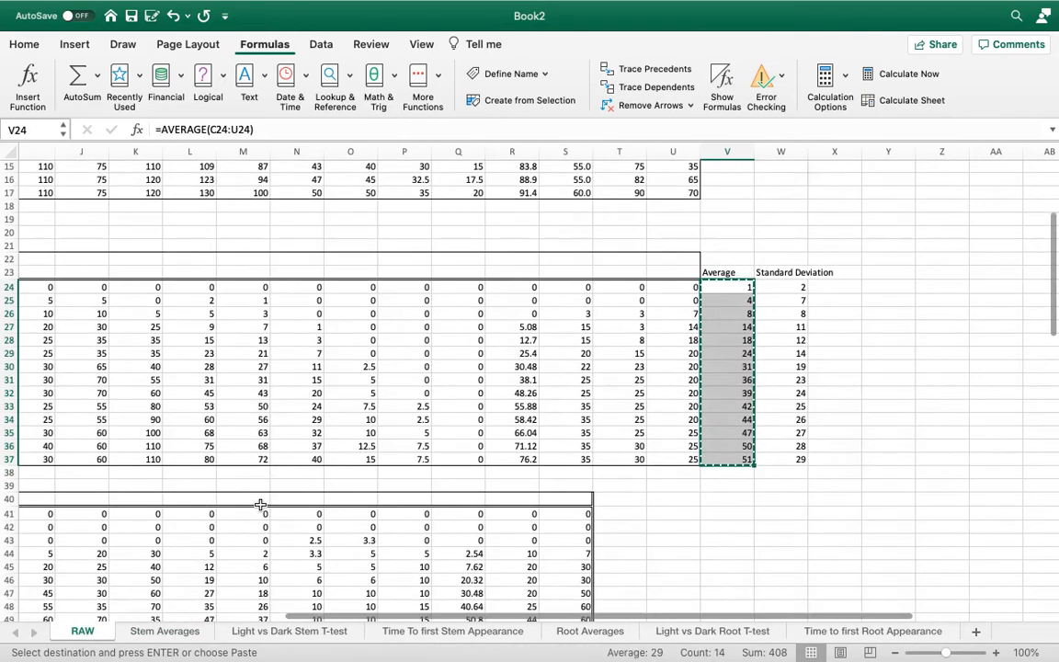
scroll(260, 505, "down", 10)
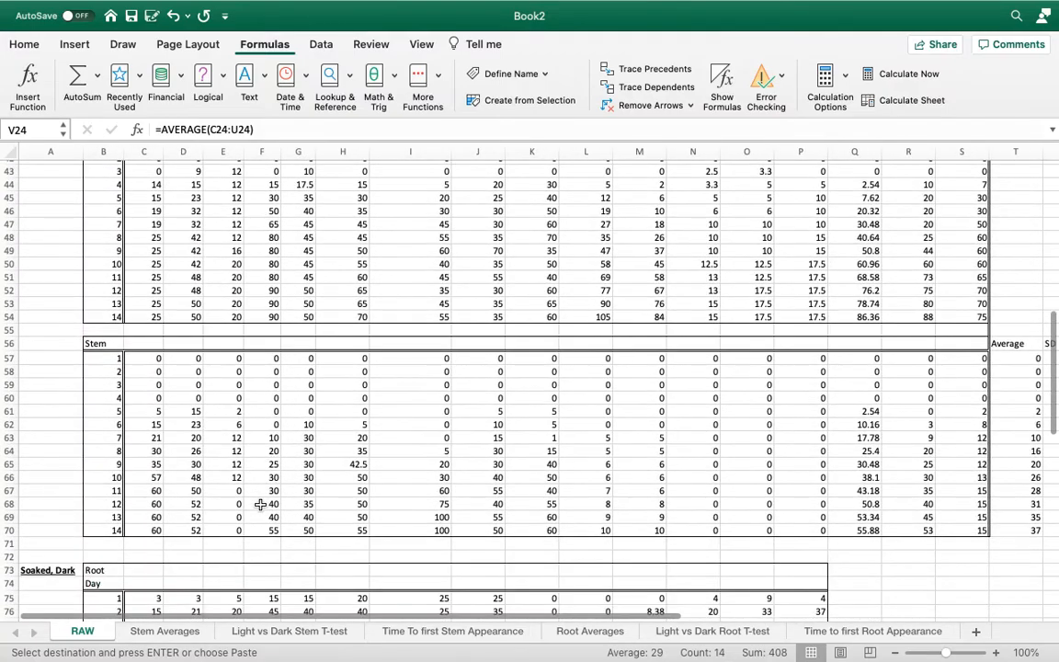
scroll(260, 505, "right", 4)
scroll(260, 504, "down", 2)
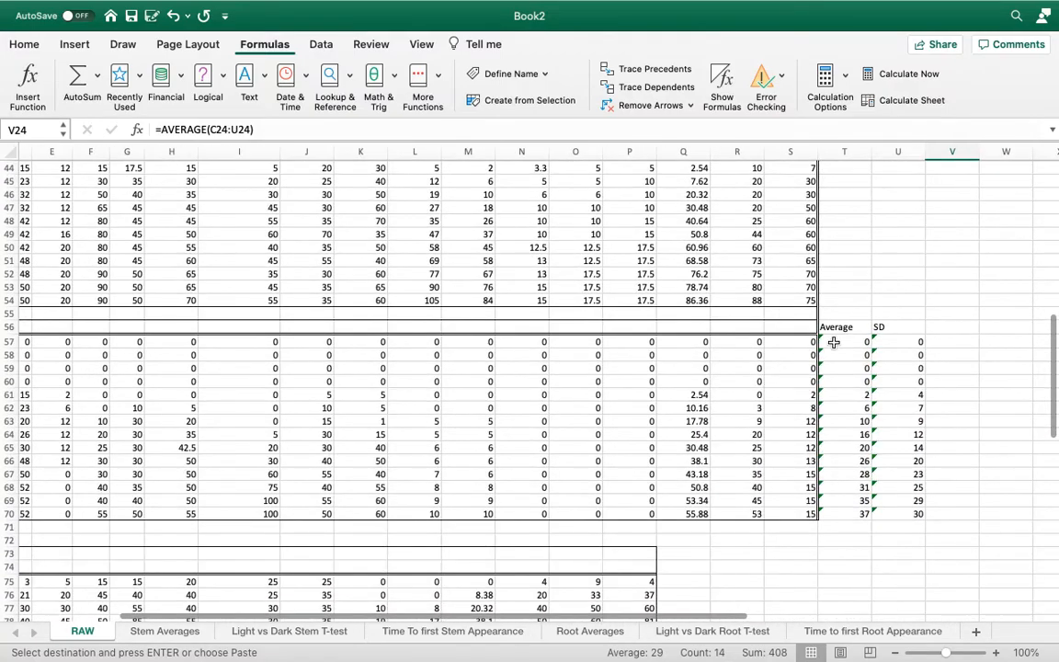
left_click_drag(844, 343, 833, 512)
right_click(834, 501)
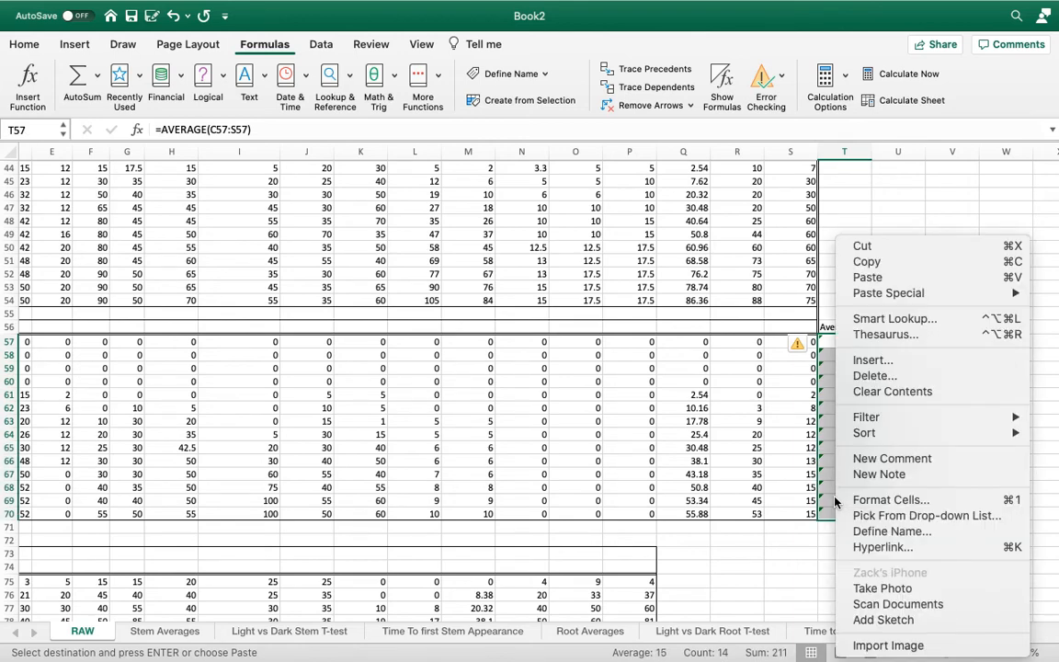
left_click(866, 261)
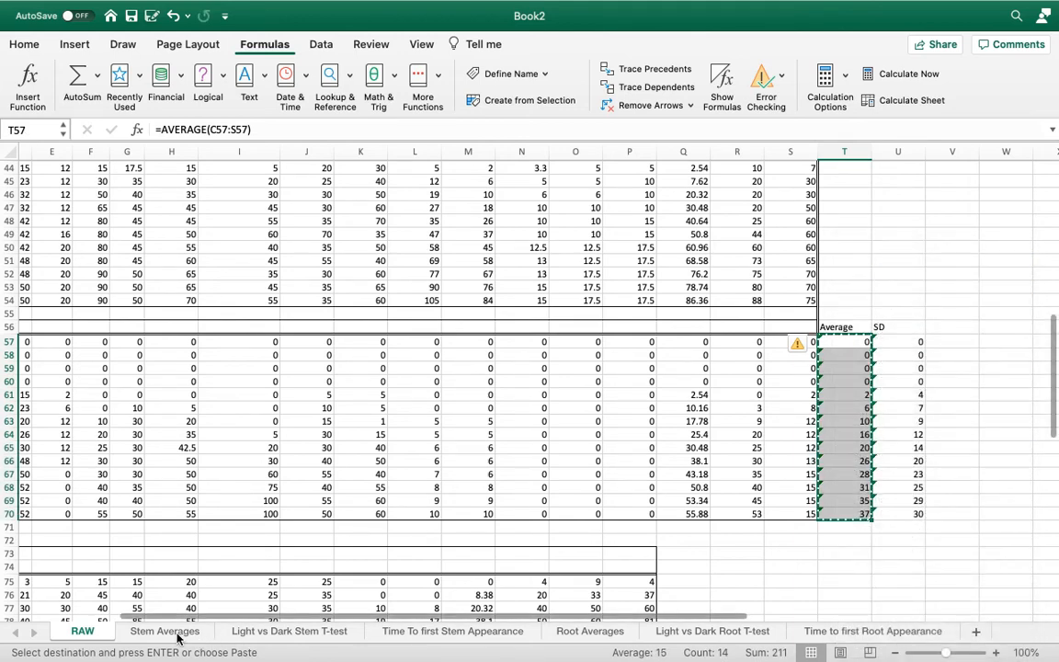
Step: Paste the copied averages into the Non-Soaked, Light column of Stem Averages from C3, and paste them again as values only
left_click(165, 631)
left_click(165, 196)
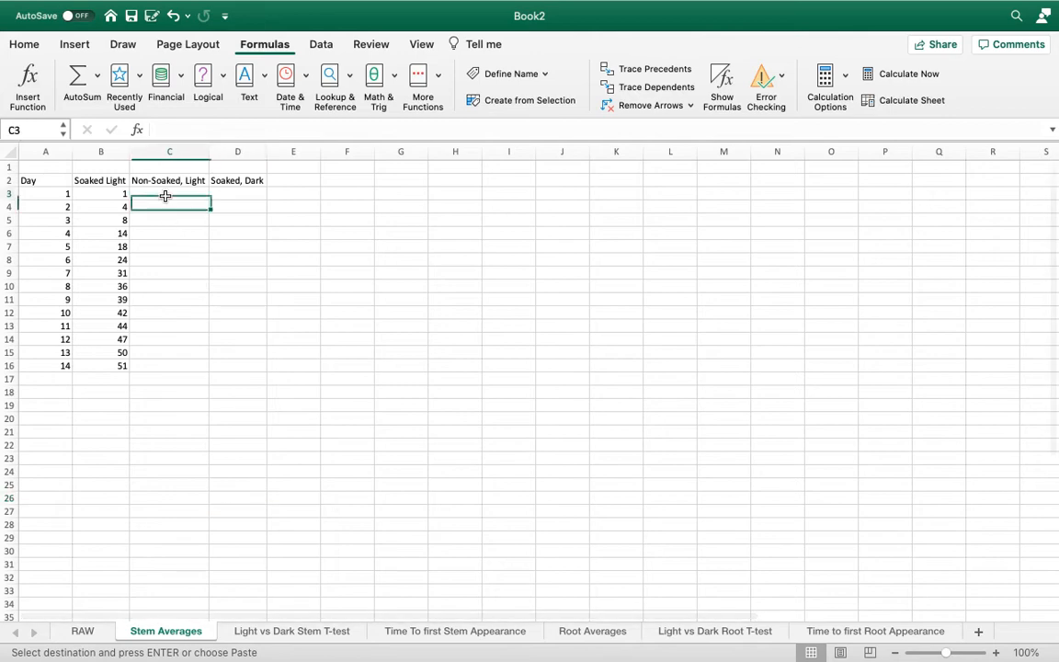
right_click(165, 196)
left_click(184, 235)
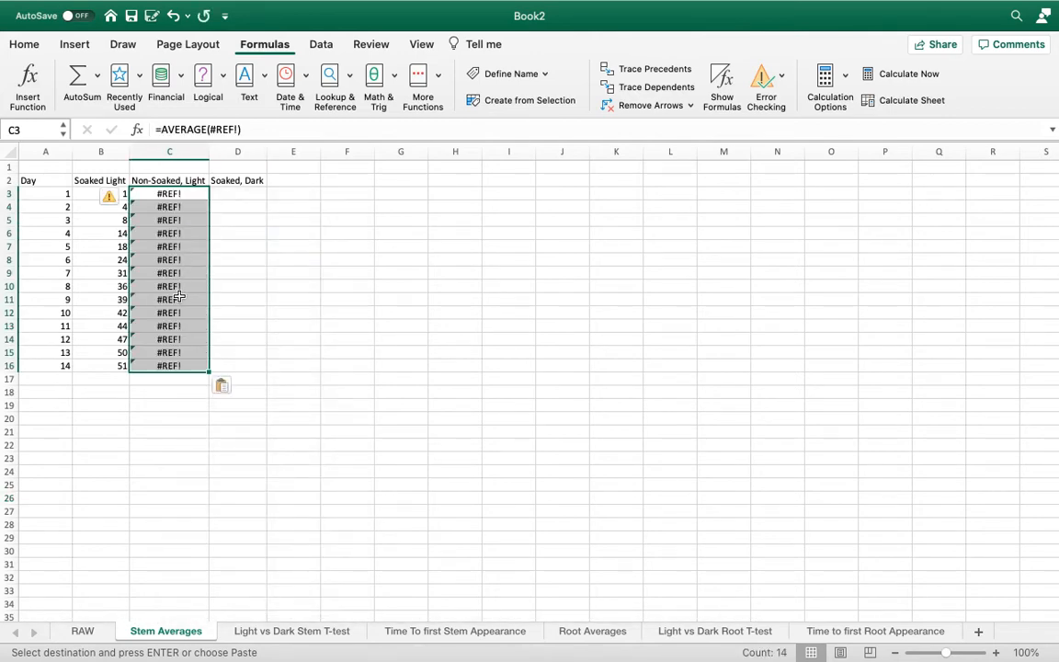
right_click(144, 191)
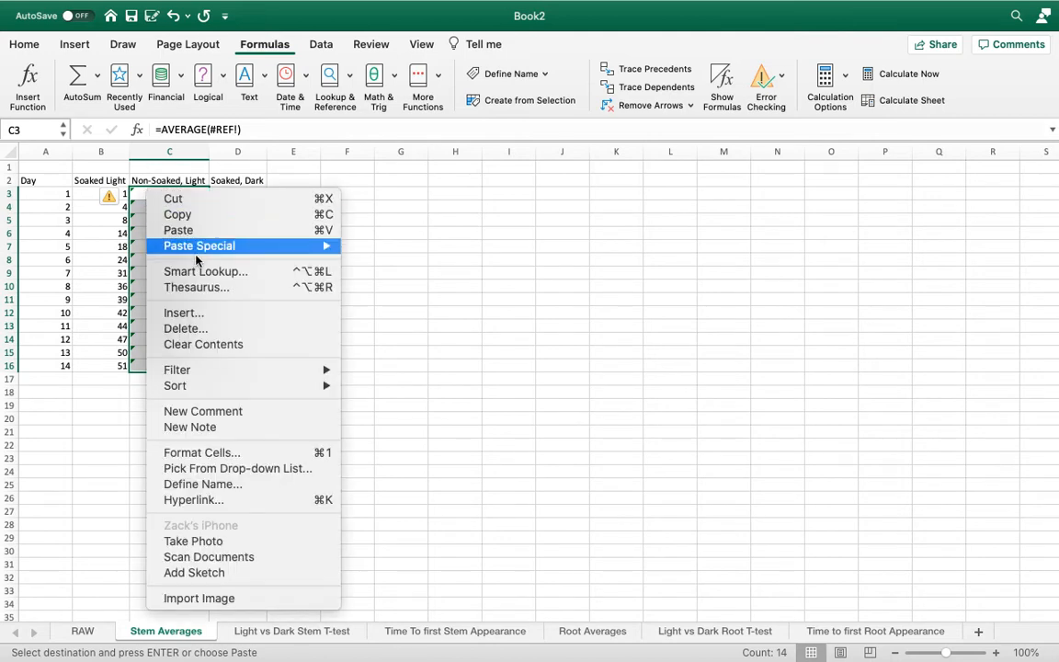
mouse_move(230, 250)
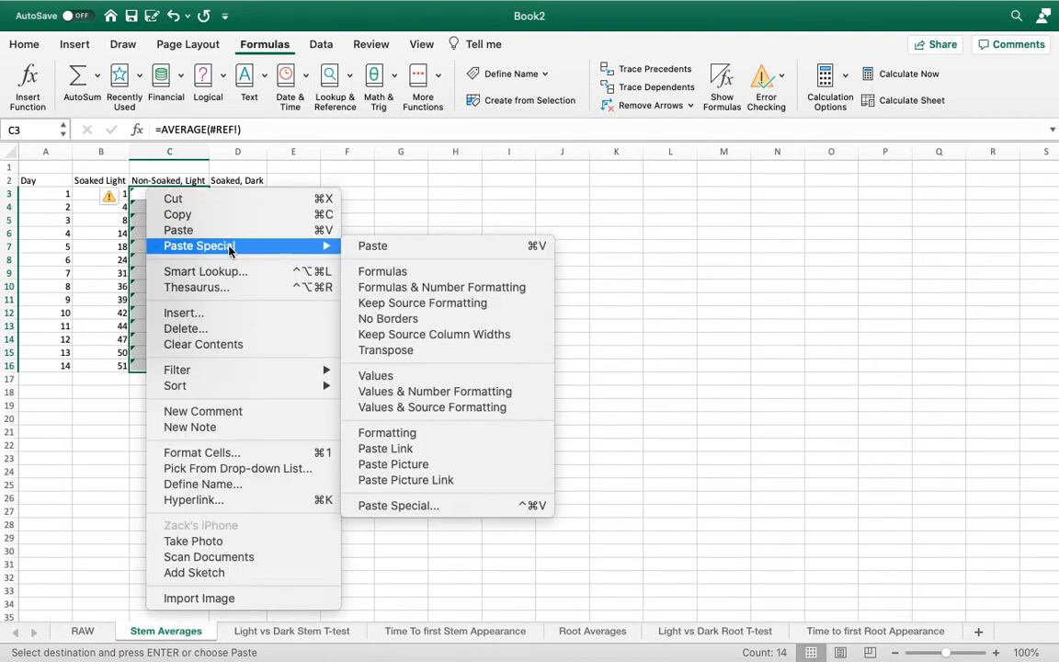
left_click(387, 378)
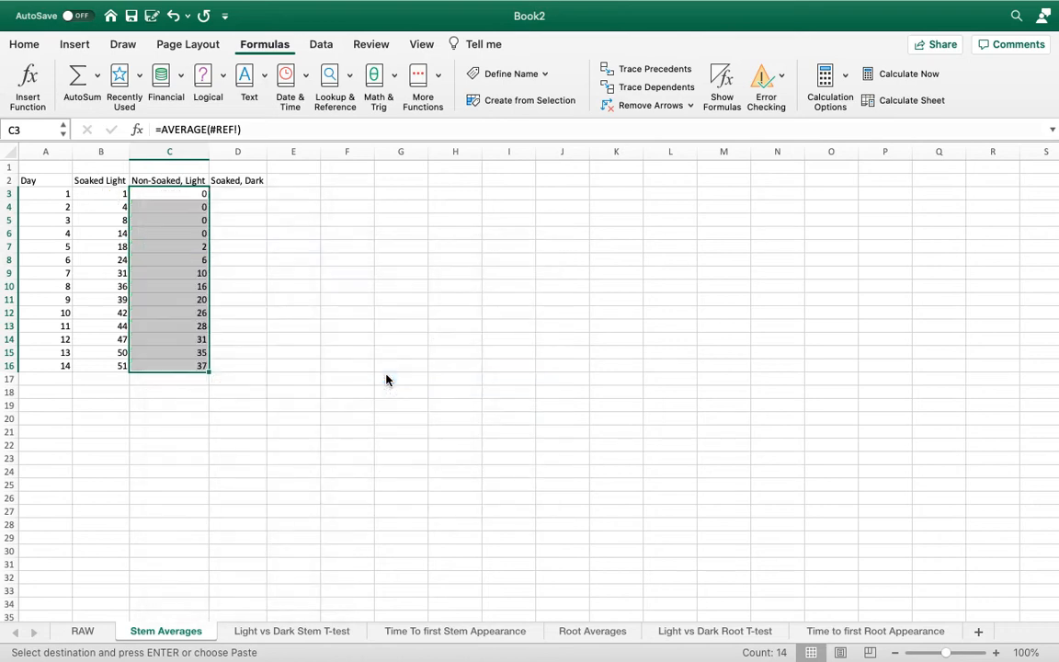
left_click(249, 439)
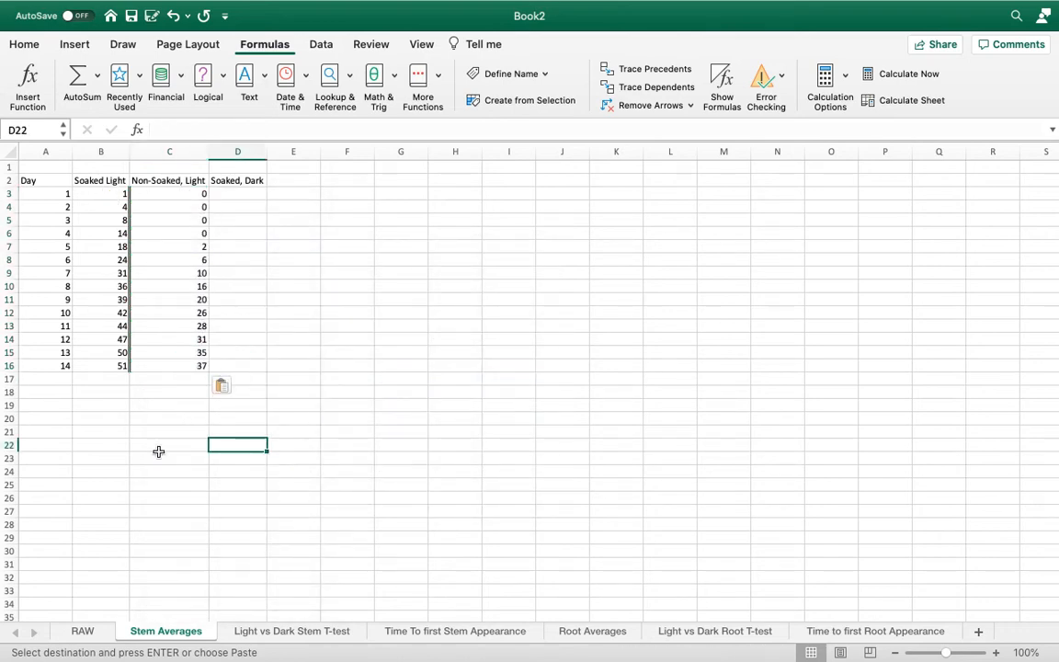
Step: Copy the Soaked, Dark daily stem averages in Q92:Q105 of the RAW sheet
left_click(87, 632)
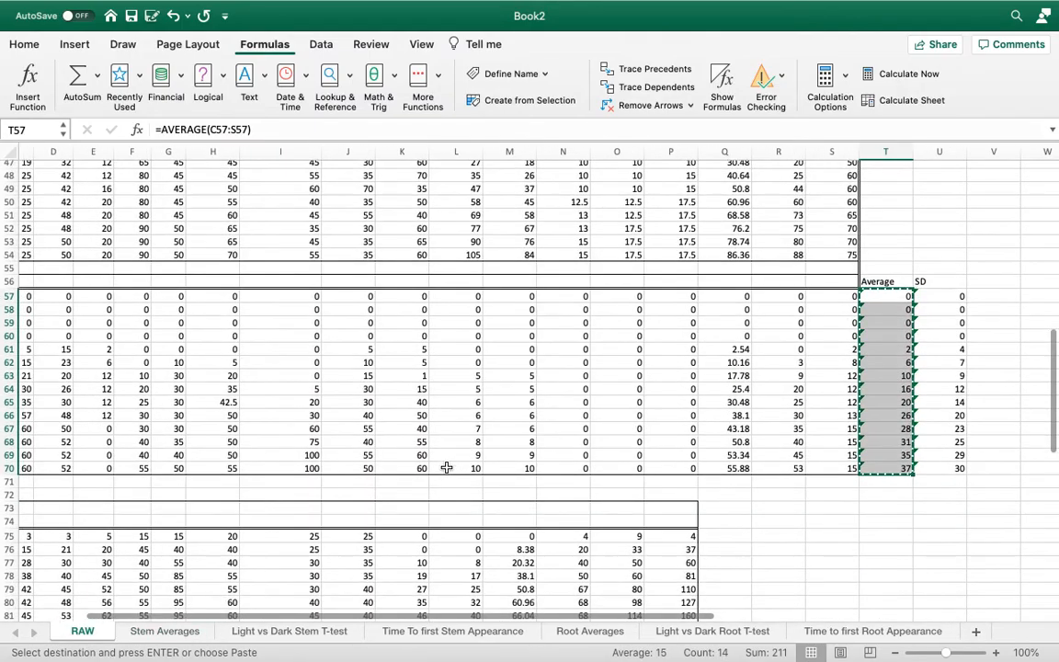
scroll(446, 468, "down", 7)
scroll(446, 468, "left", 3)
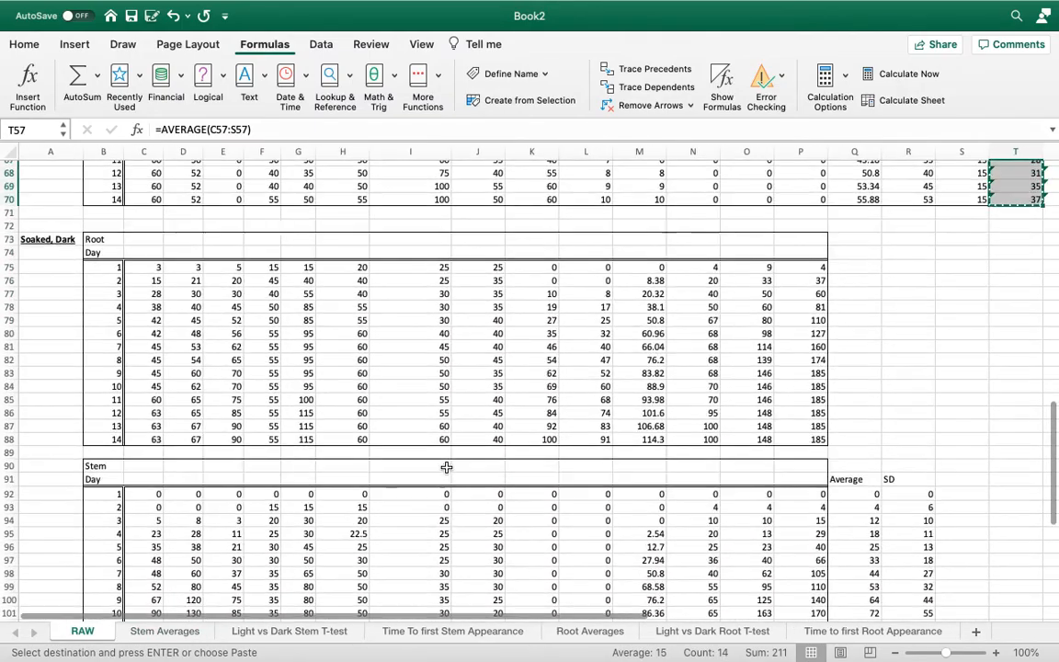
scroll(446, 468, "down", 2)
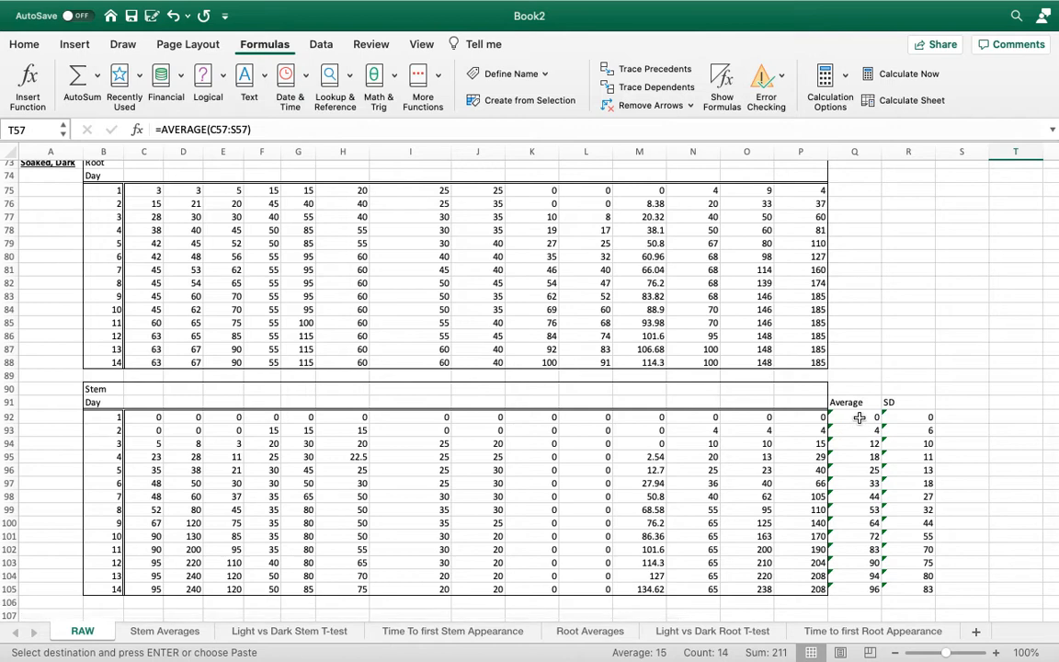
left_click_drag(859, 419, 859, 572)
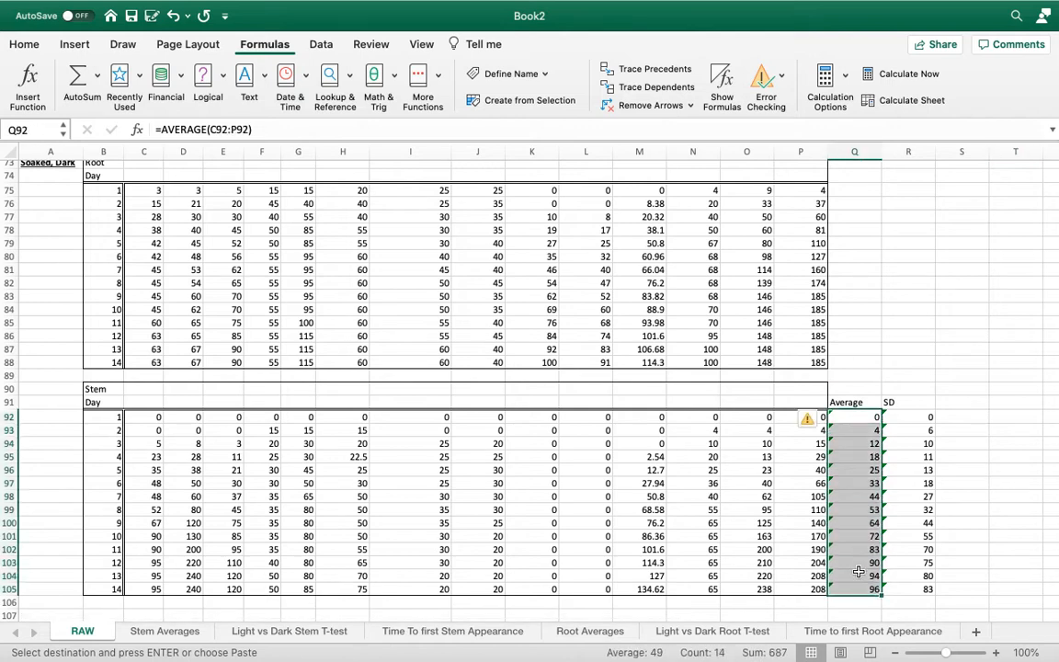
right_click(859, 573)
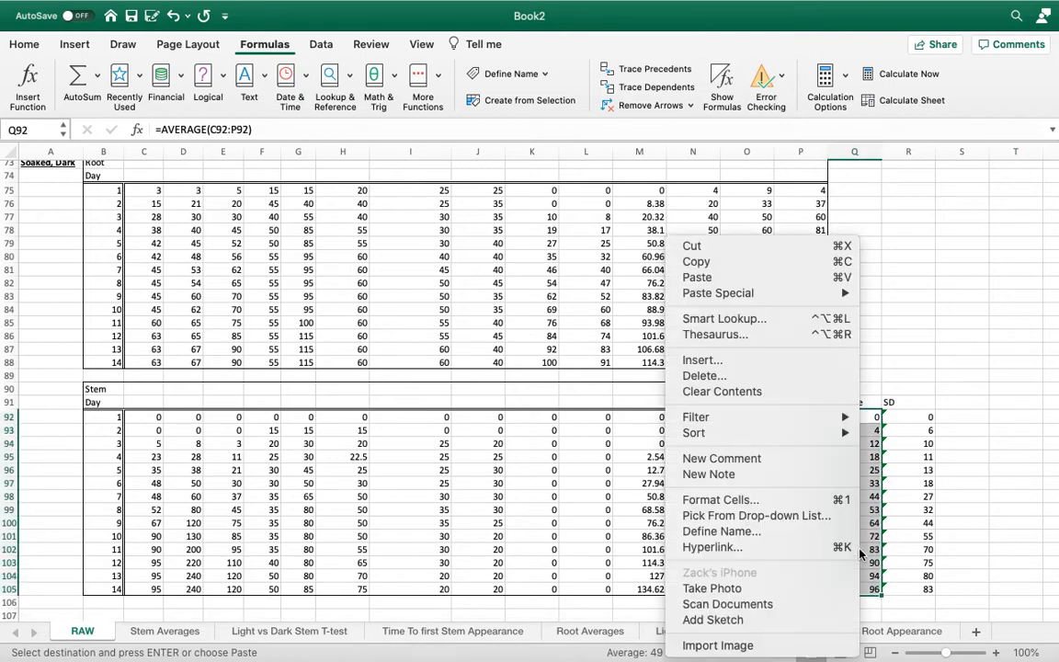
left_click(721, 265)
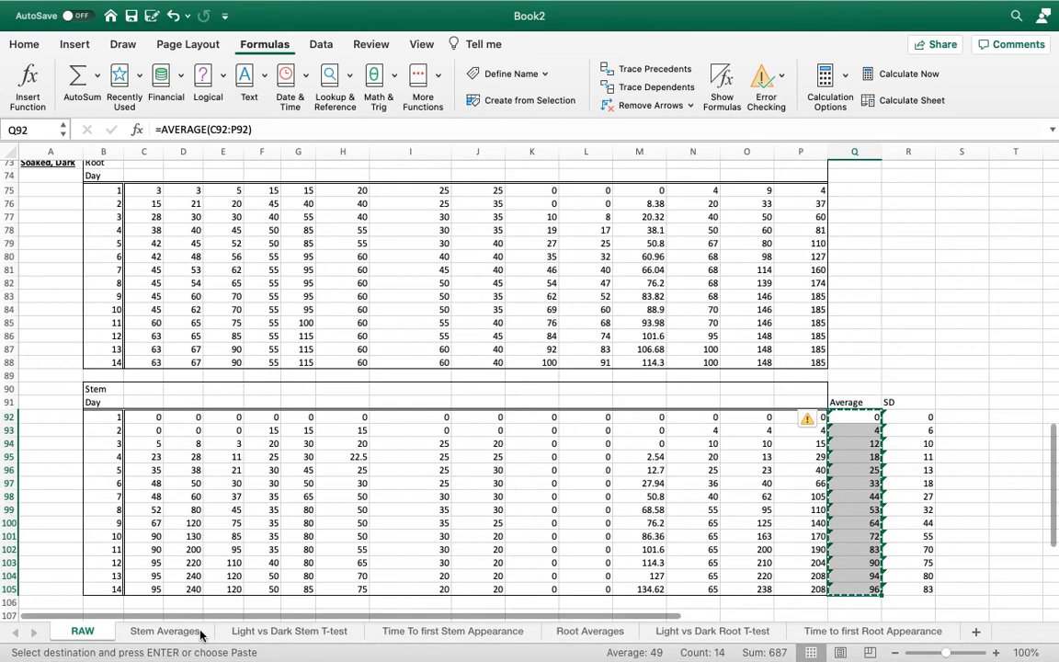
Step: Paste the copied averages as values only into the Soaked, Dark column of the Stem Averages sheet, starting at D3
left_click(201, 633)
left_click(230, 197)
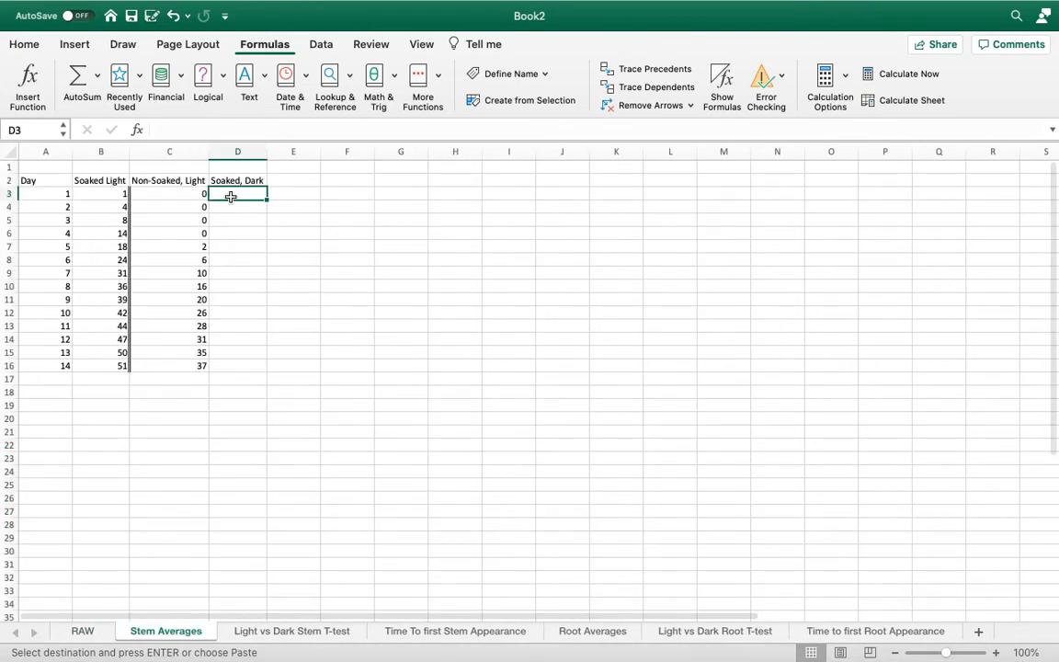
right_click(230, 197)
mouse_move(276, 251)
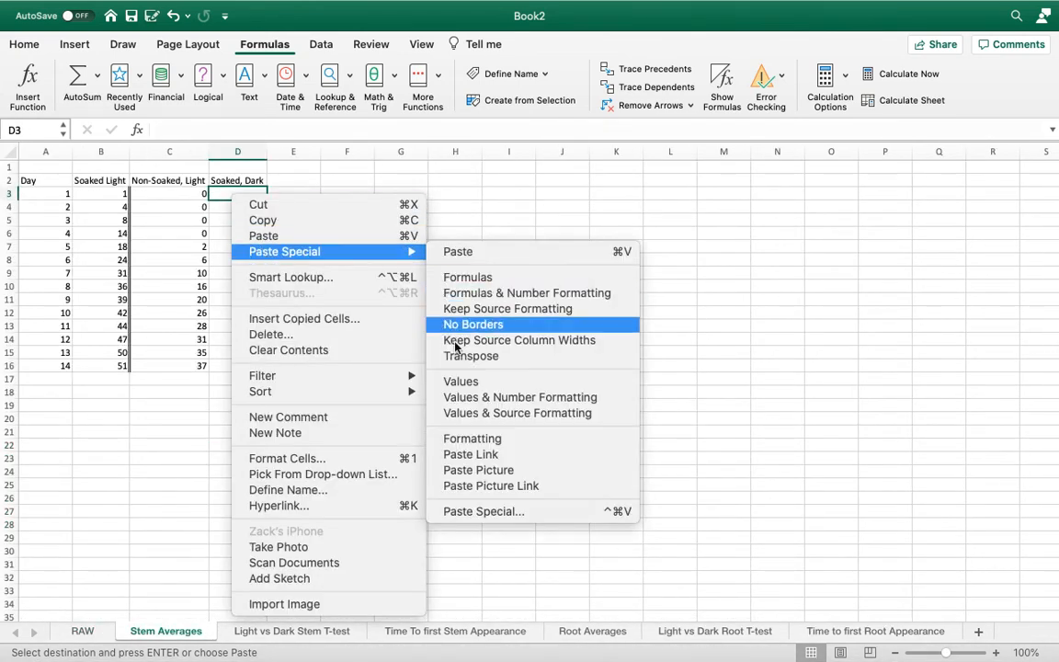
left_click(460, 380)
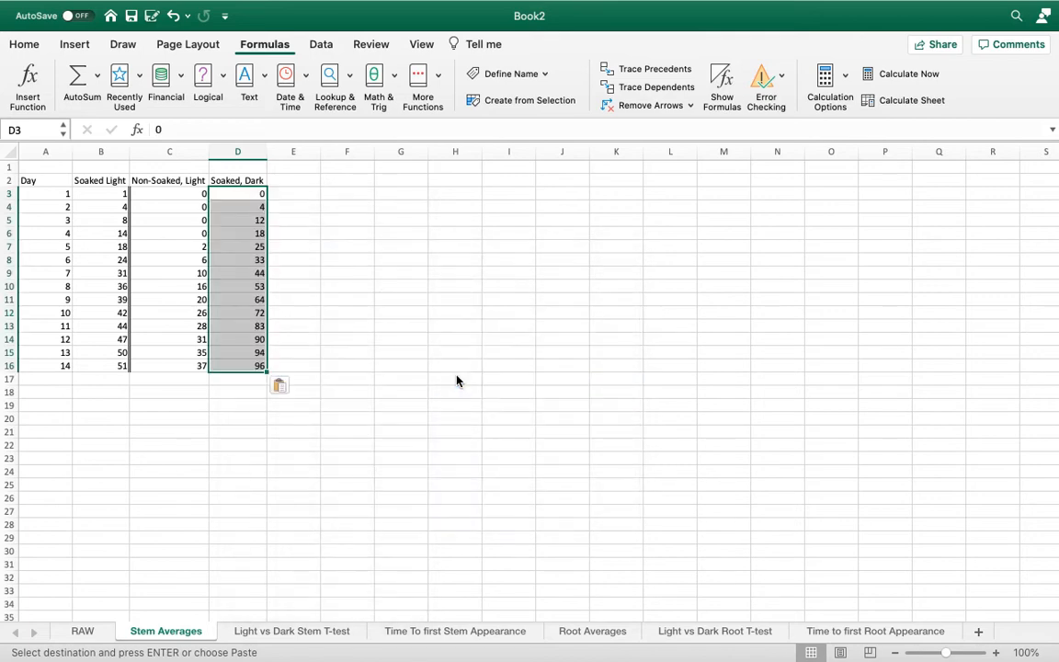
left_click(376, 459)
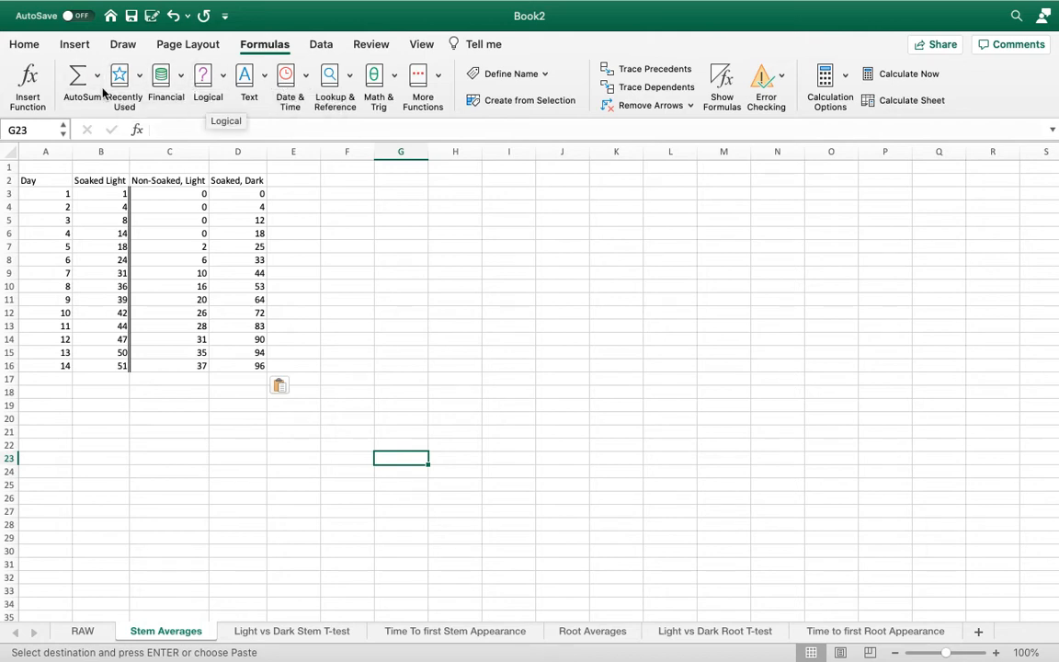
Step: Insert an empty 2-D line chart with markers in the Stem Averages sheet
left_click(75, 46)
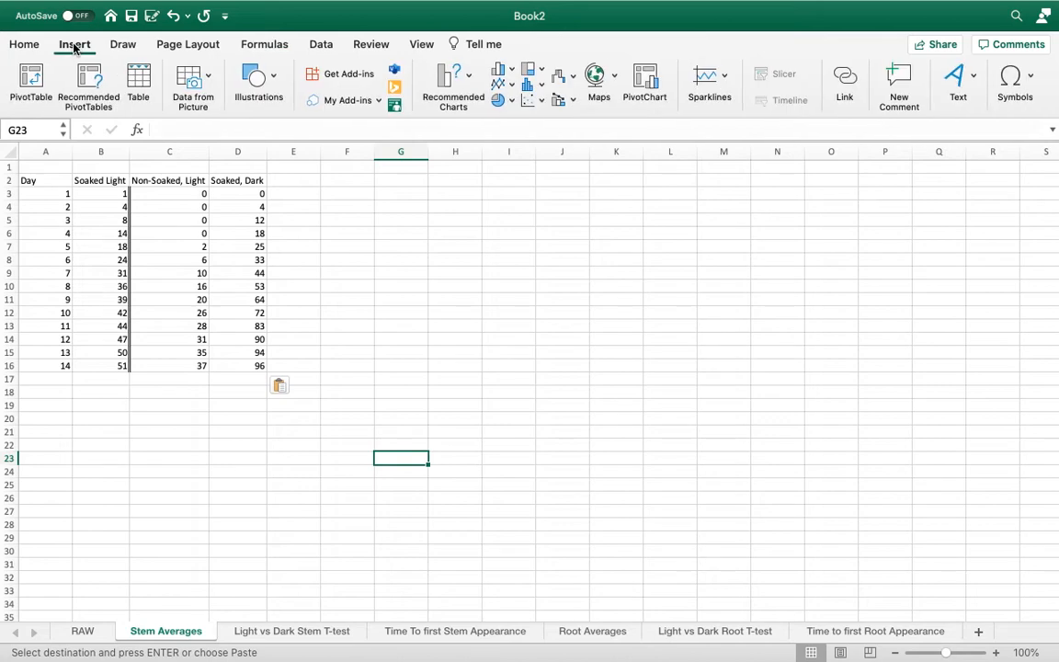
left_click(510, 85)
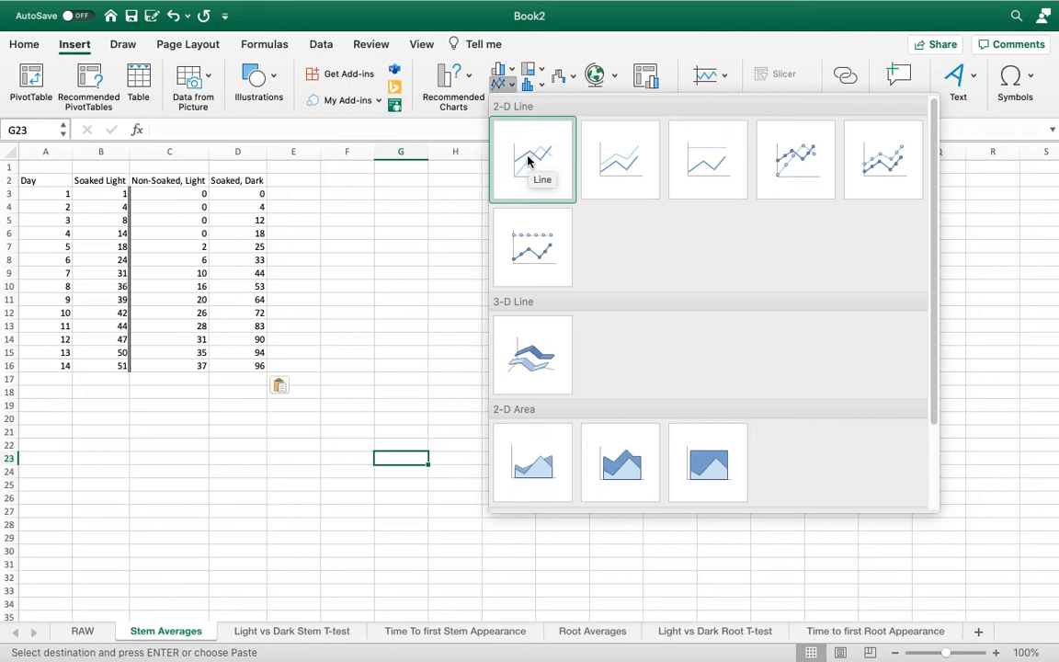
left_click(797, 167)
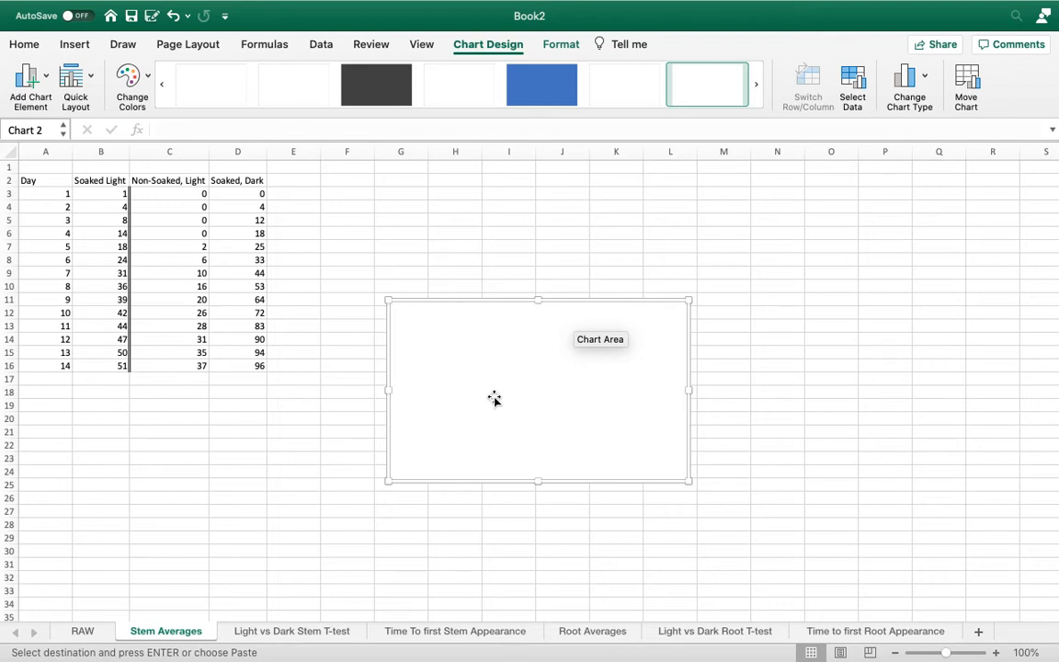
Step: Edit the chart's data source to add a series named from B2 with Y values from B3:B16 of Stem Averages
right_click(532, 401)
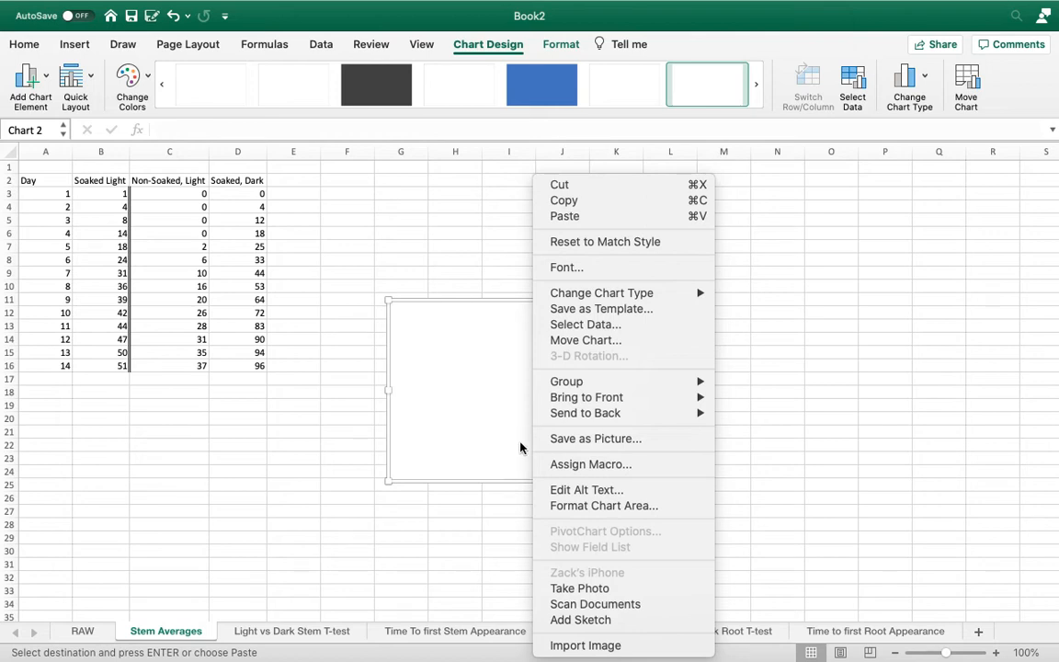
left_click(582, 327)
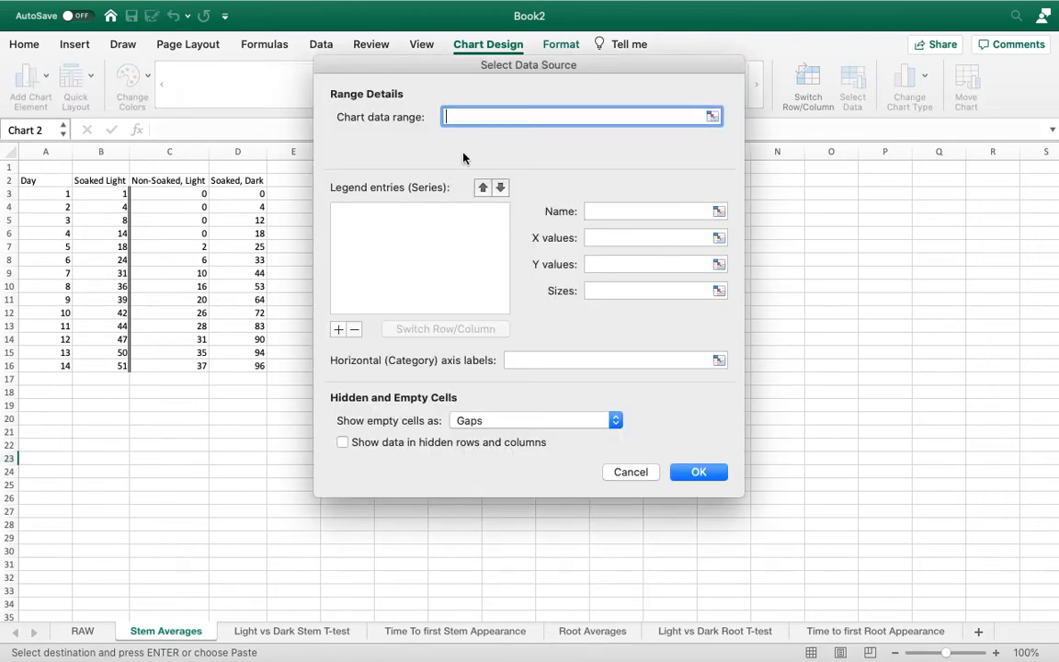
left_click_drag(458, 73, 508, 109)
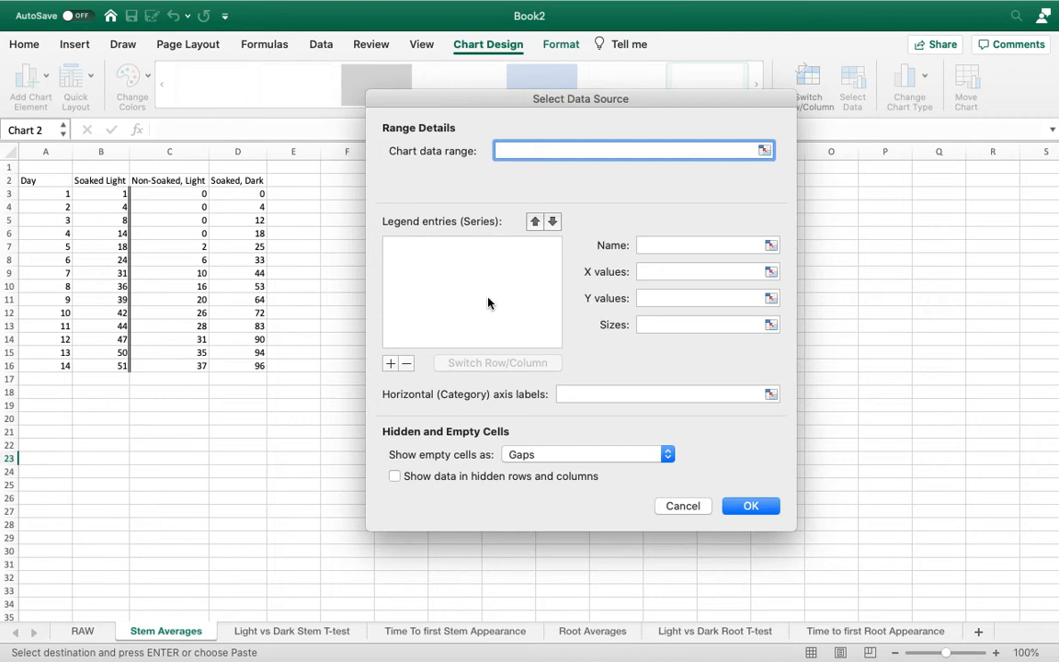
left_click(390, 365)
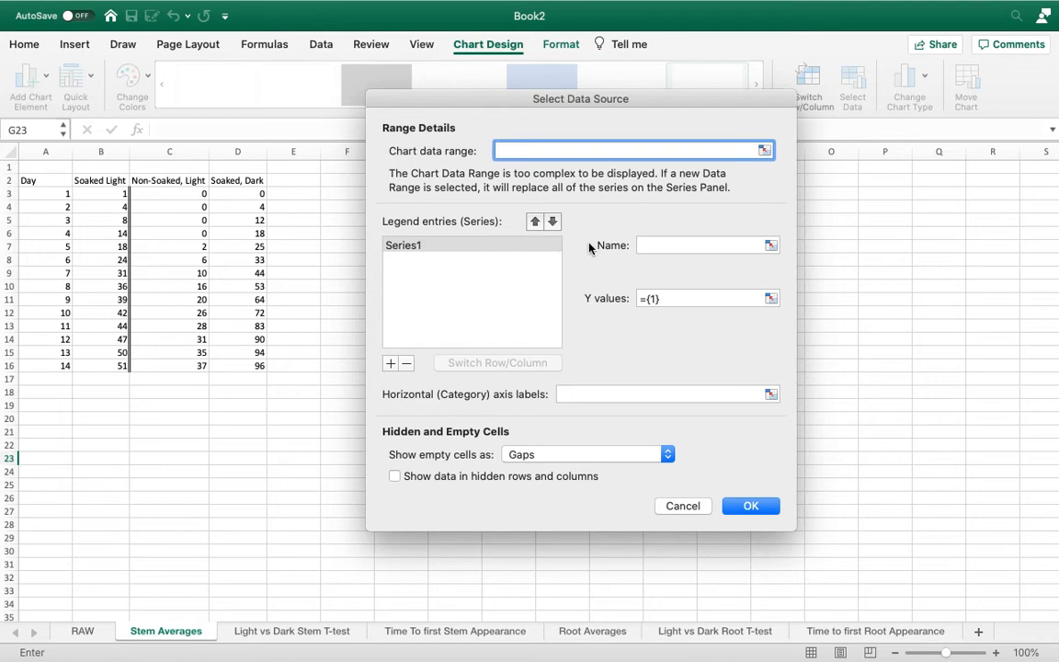
left_click(656, 246)
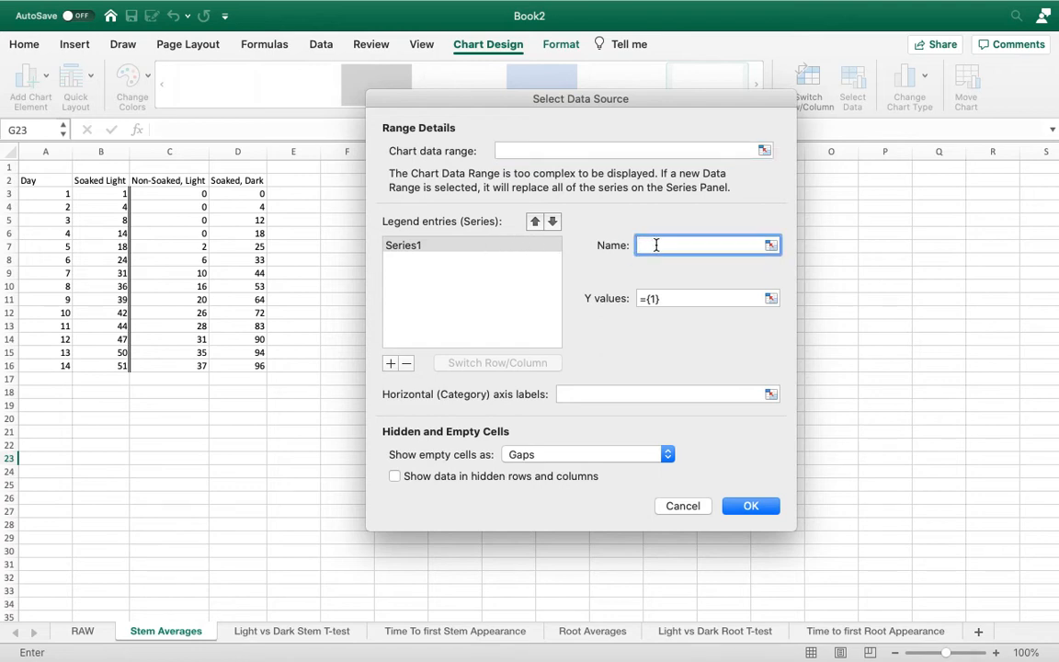
left_click(770, 246)
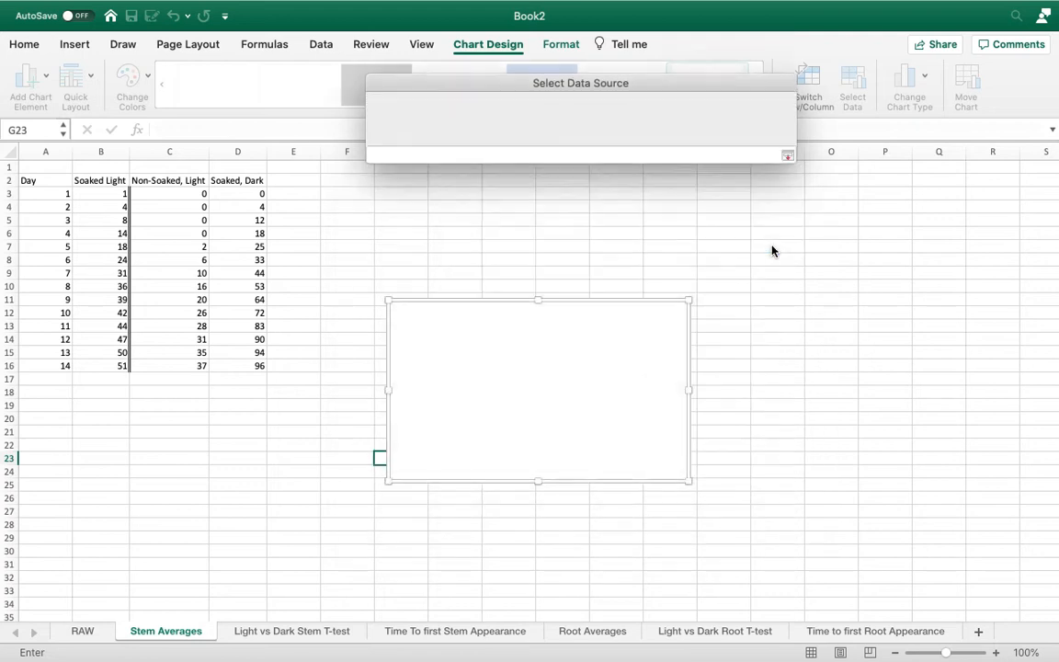
left_click(101, 182)
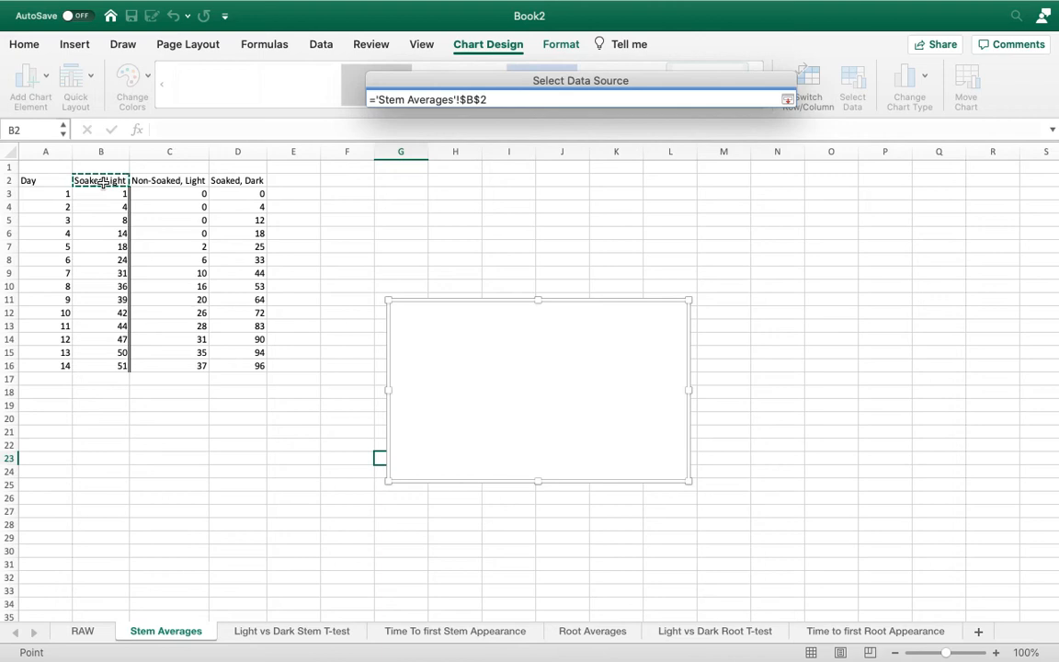
key("Return")
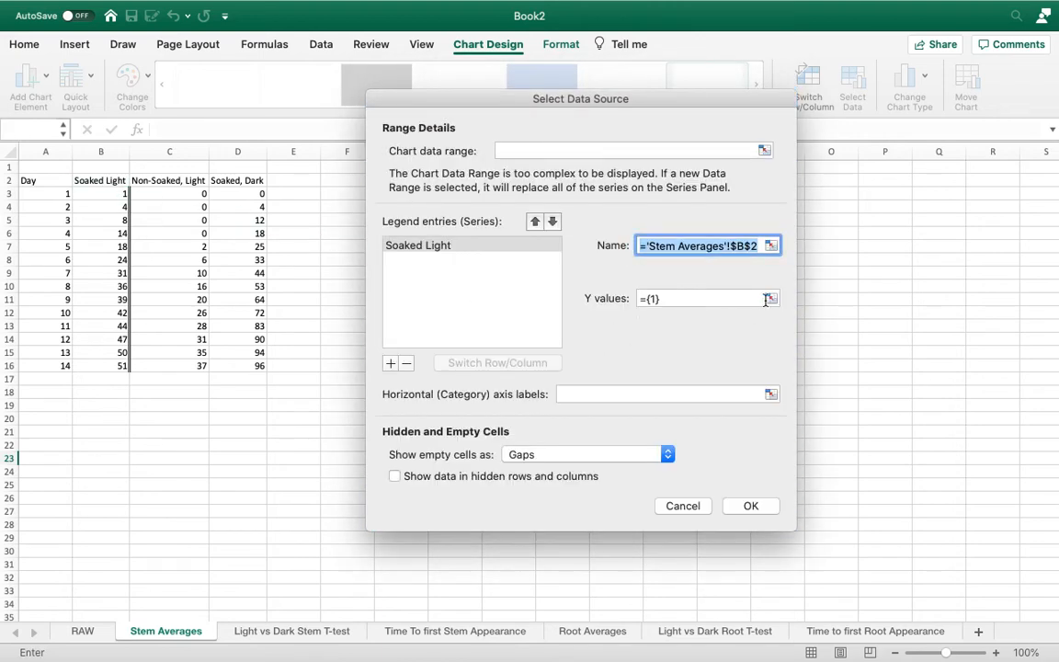
left_click(771, 299)
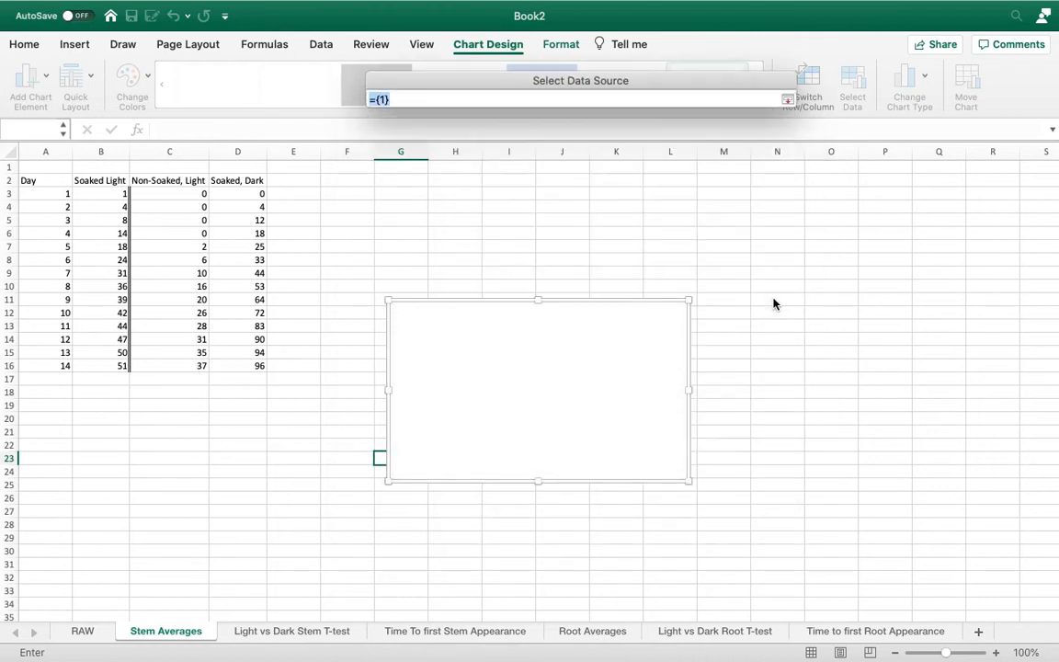
left_click_drag(114, 194, 116, 367)
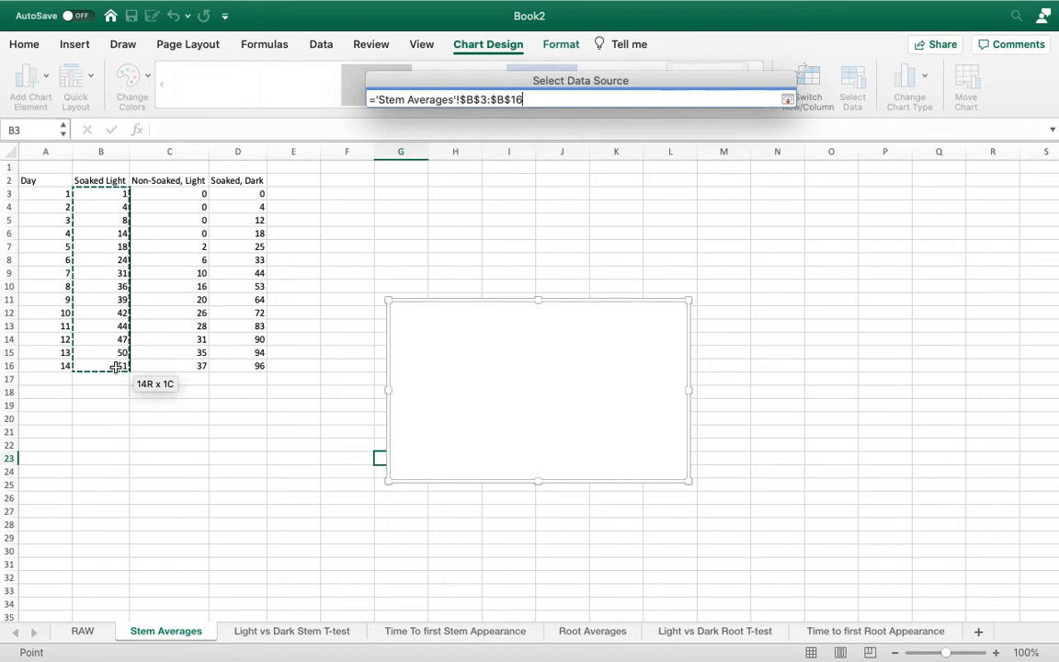
key("Return")
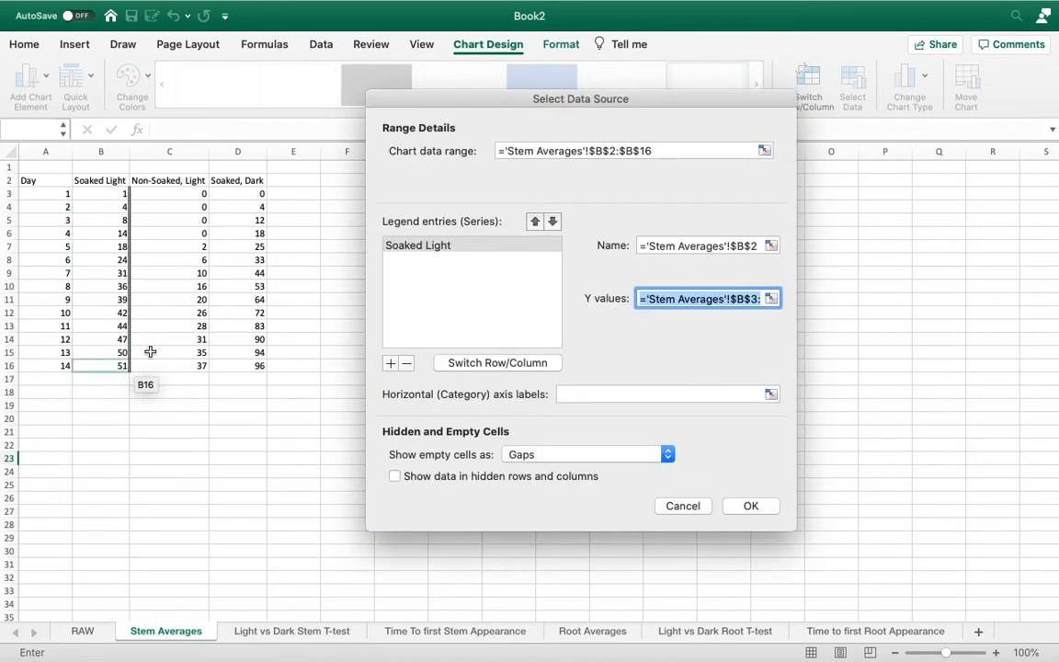
Step: Add a second series named from the Non-Soaked, Light heading in C2, with Y values from C3:C16
left_click(390, 363)
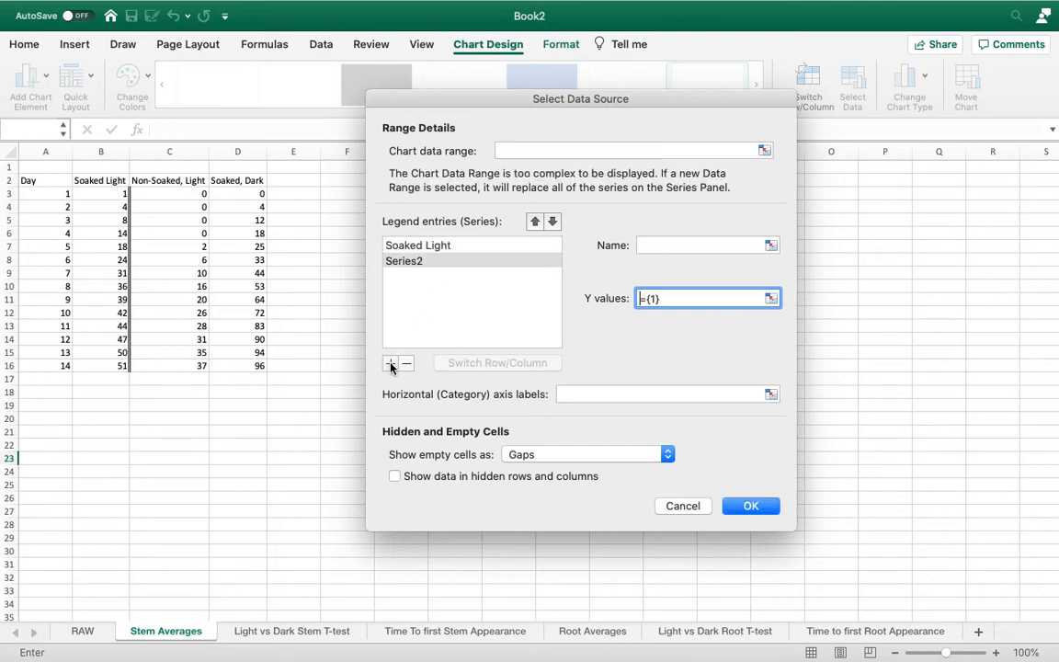
left_click(771, 245)
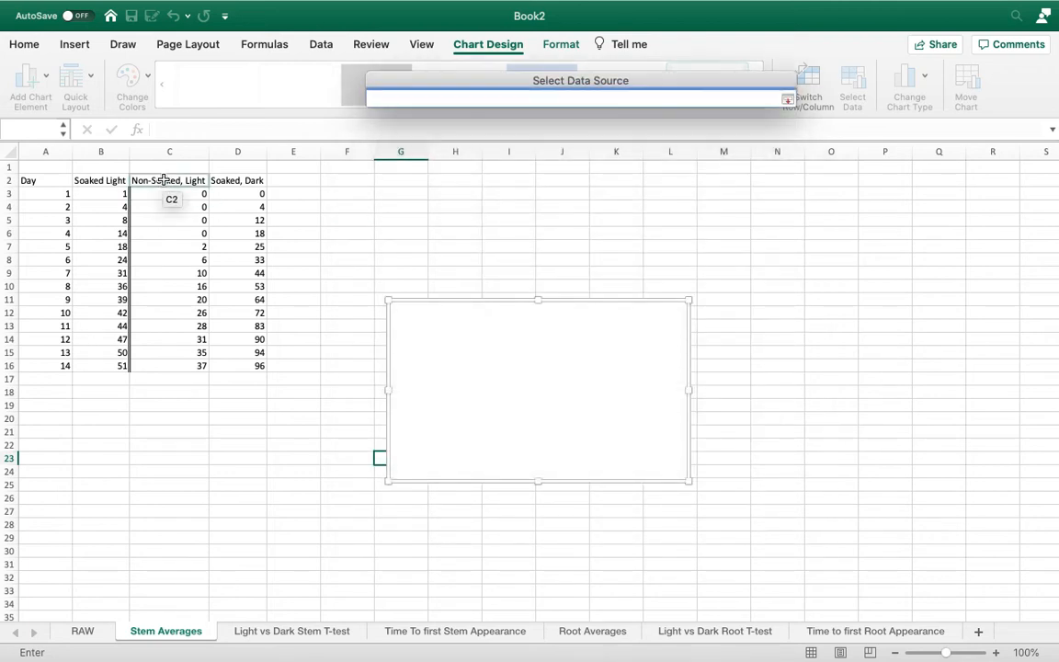
left_click(163, 183)
key("Return")
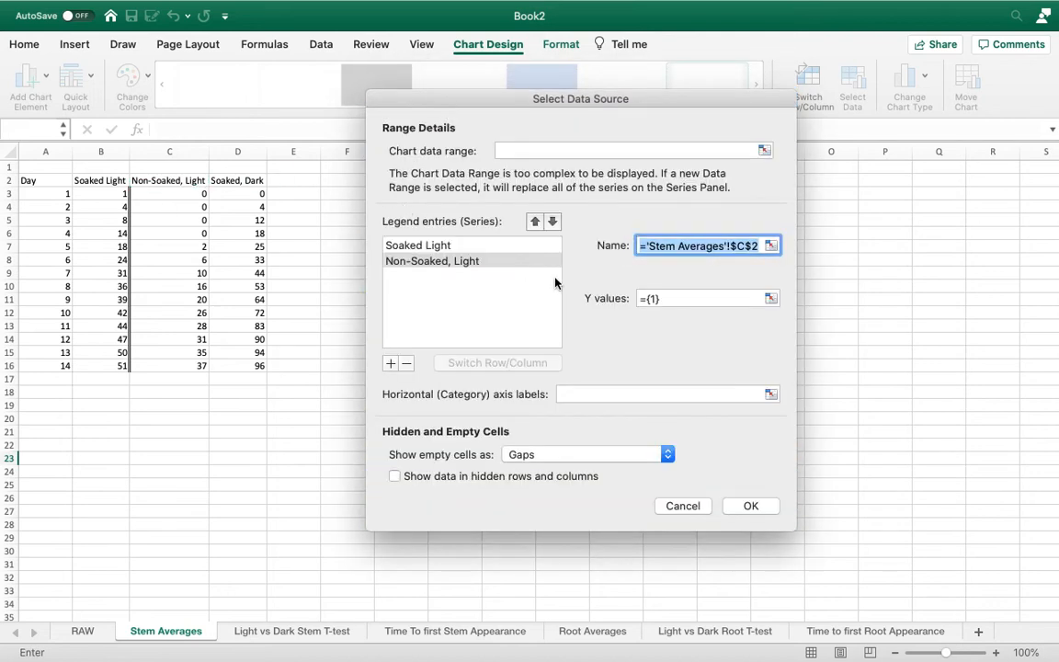
left_click(770, 297)
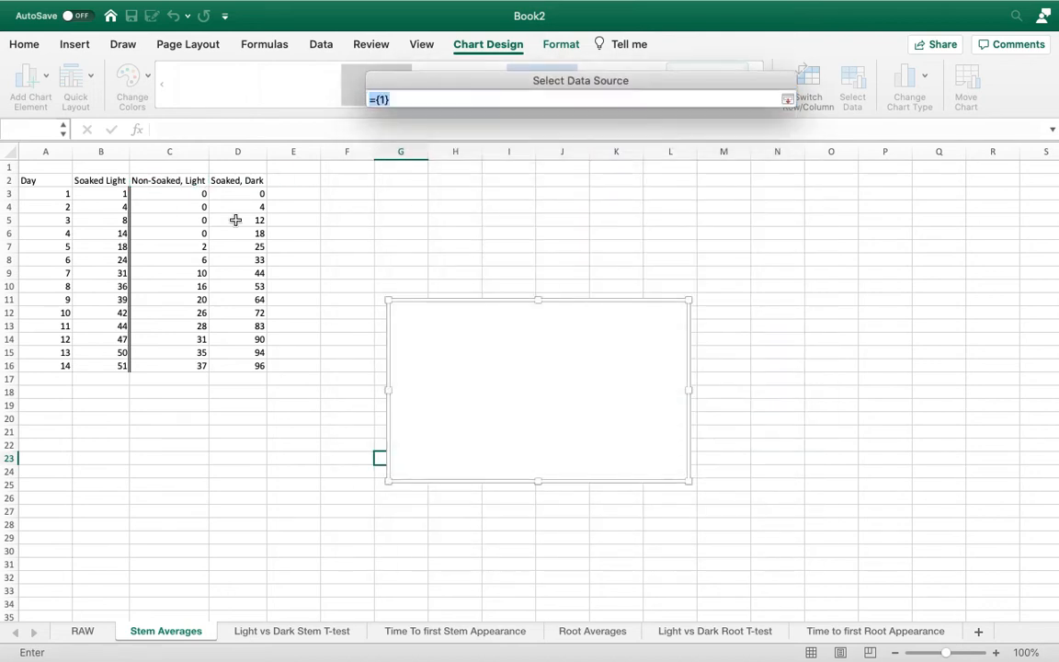
left_click_drag(162, 194, 152, 360)
key("Return")
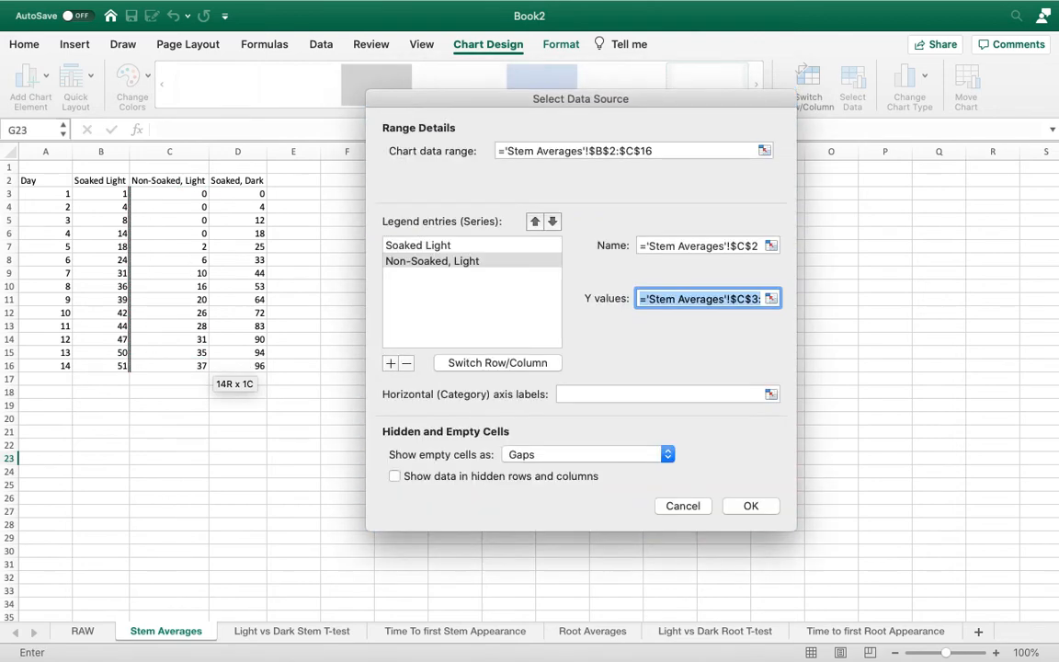
Step: Add a third series named from the Soaked, Dark heading in D2, with Y values from D3:D16
left_click(389, 364)
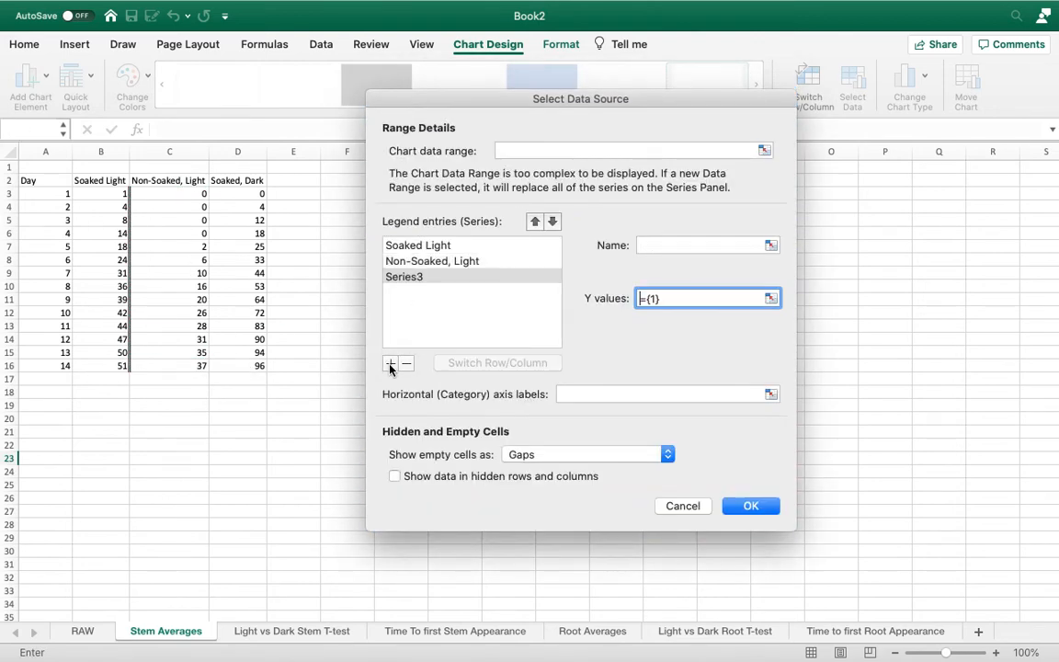
left_click(771, 246)
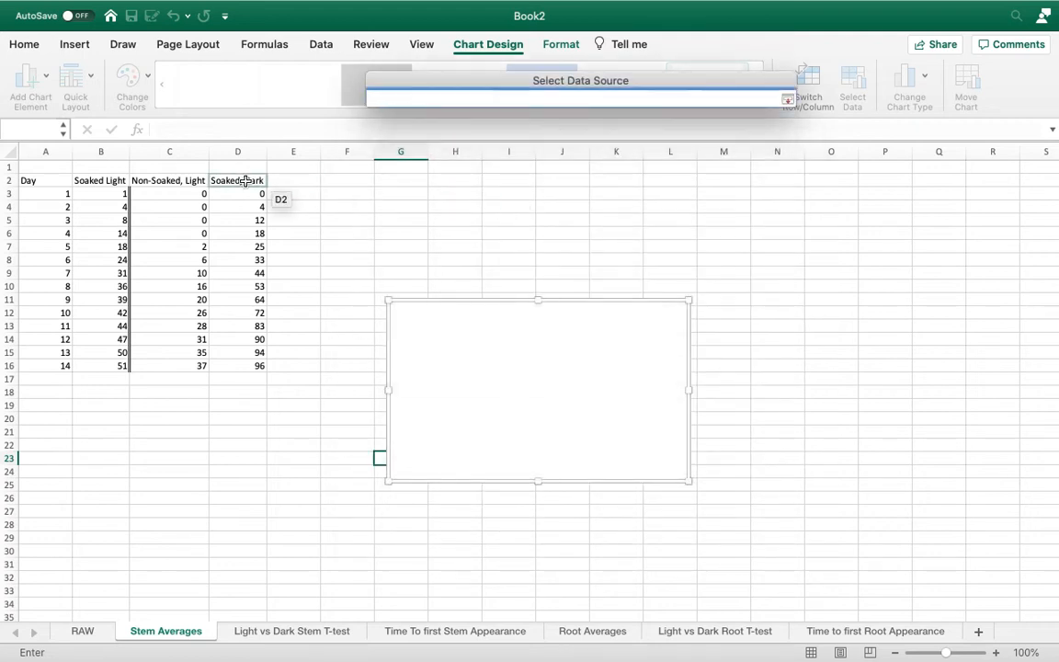
left_click(246, 181)
key("Return")
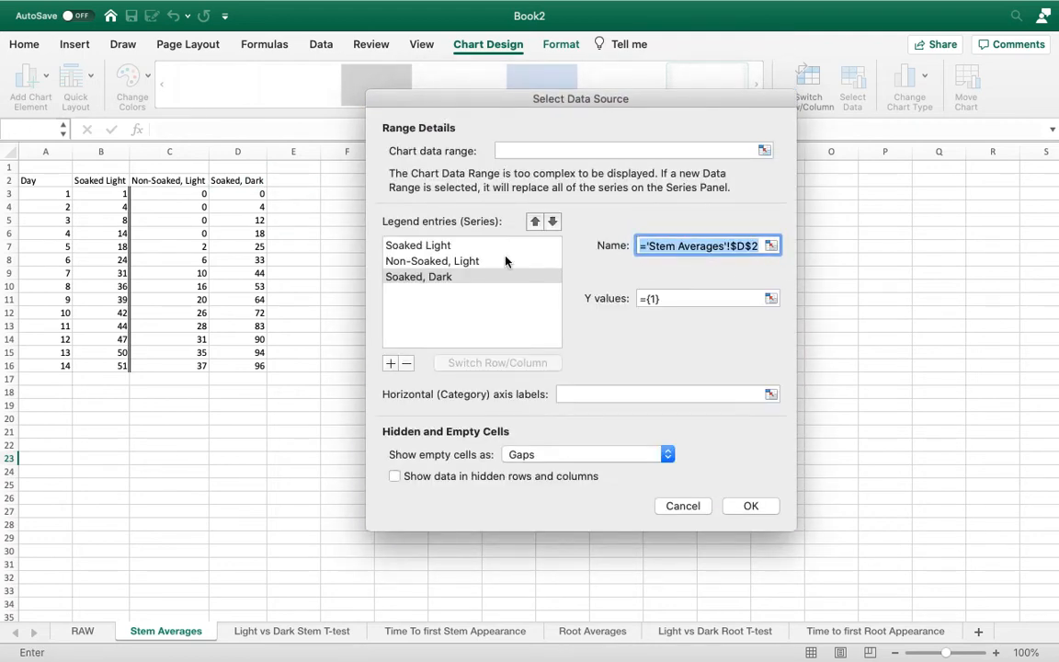
left_click(771, 300)
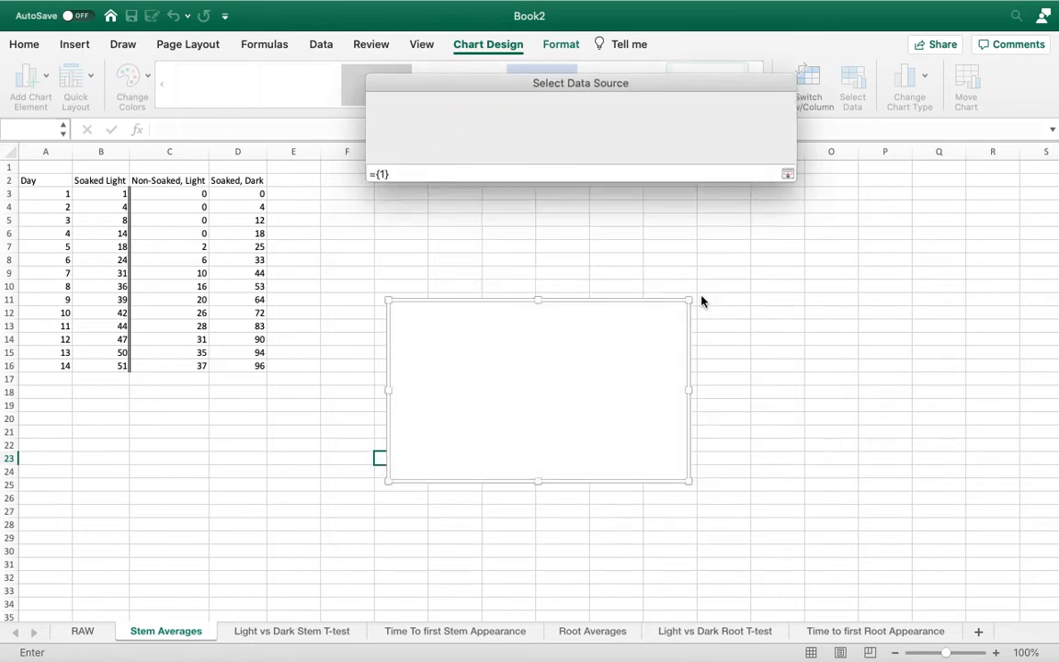
left_click(244, 196)
left_click_drag(245, 198, 241, 366)
key("Return")
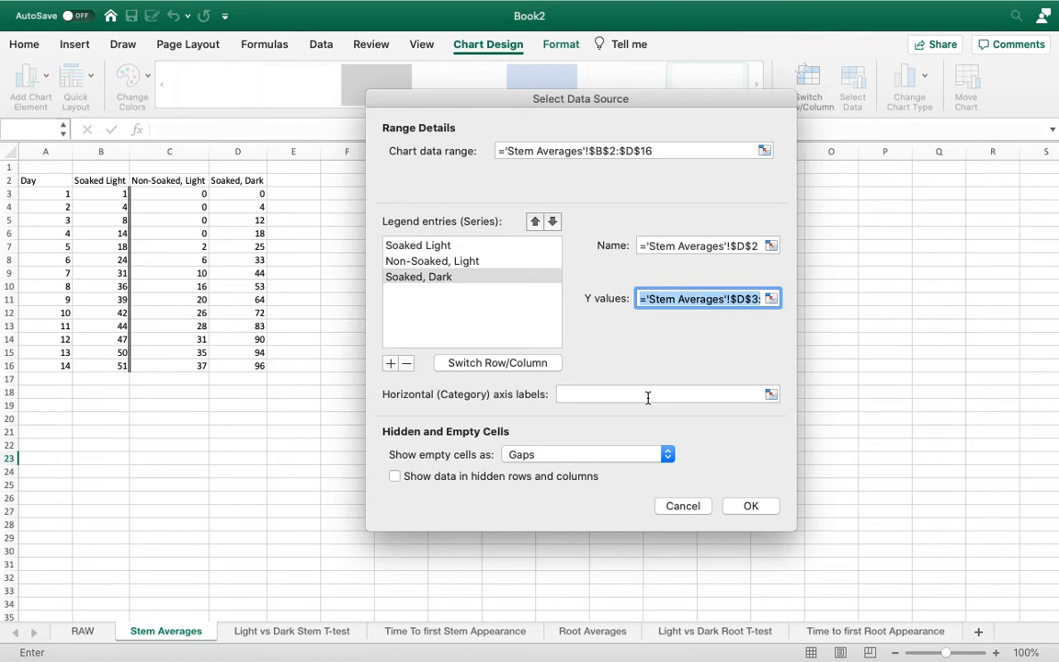
Step: Use the day numbers in A3:A16 as the horizontal axis labels and apply the data source to the chart
left_click(771, 395)
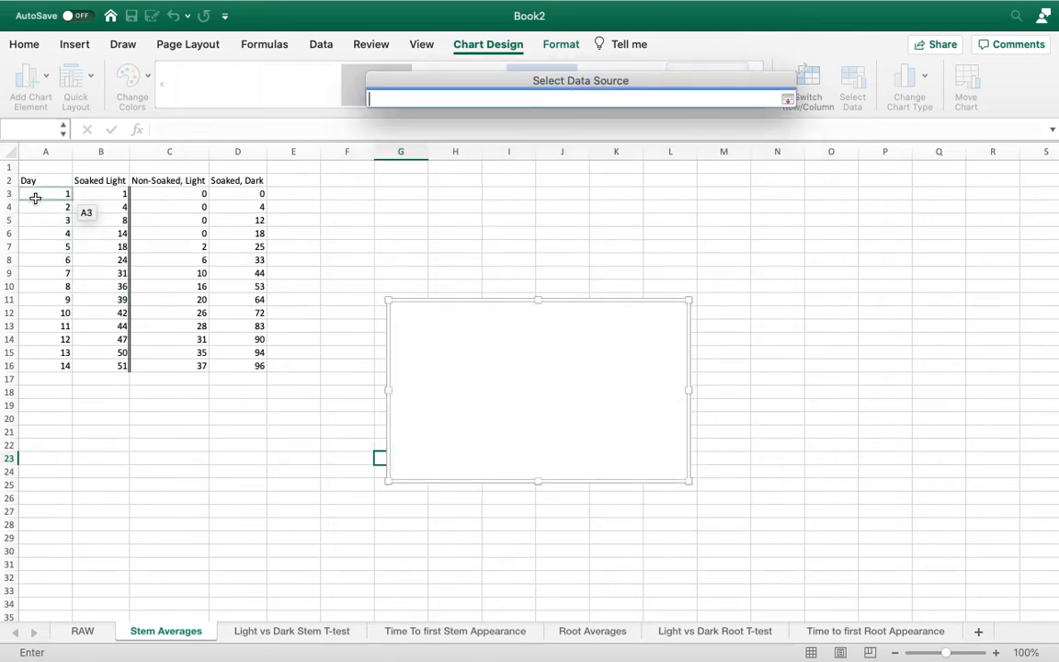
left_click_drag(36, 198, 34, 365)
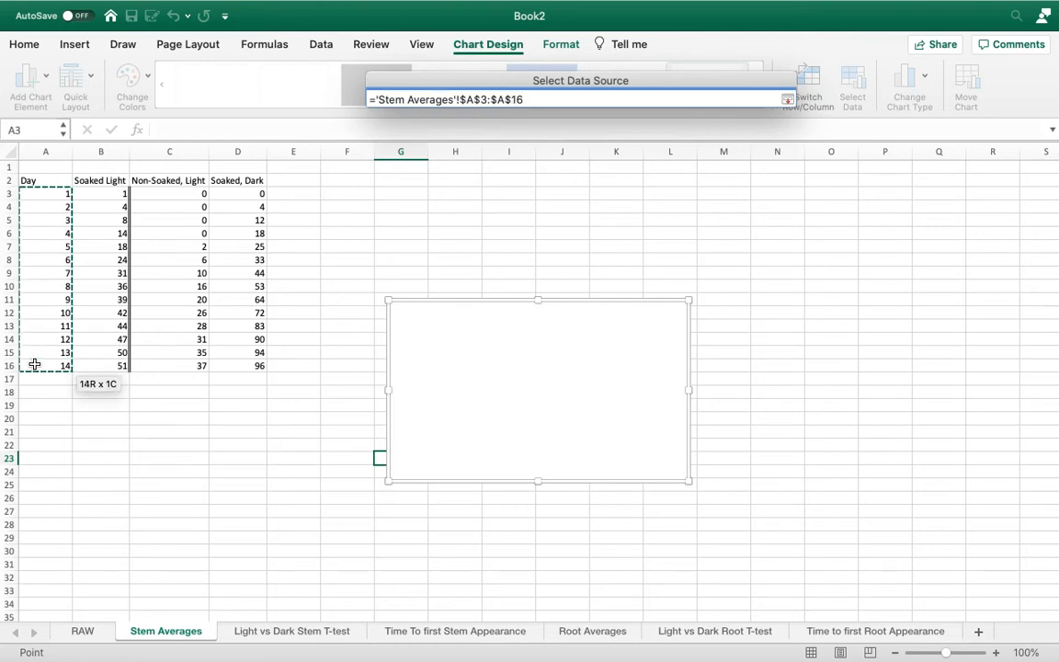
key("Return")
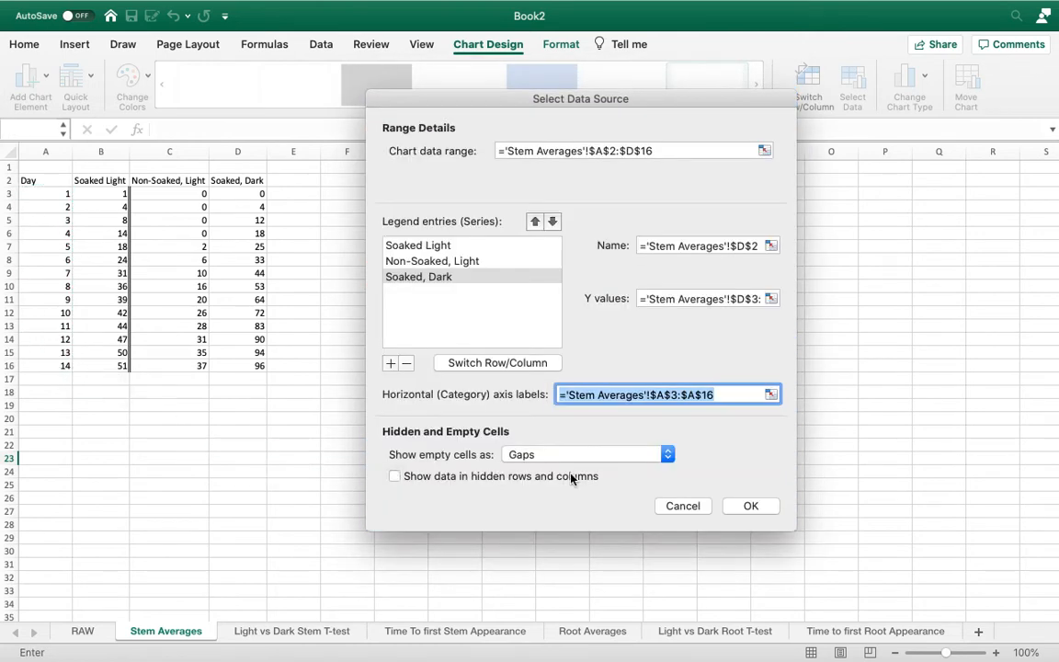
left_click(752, 507)
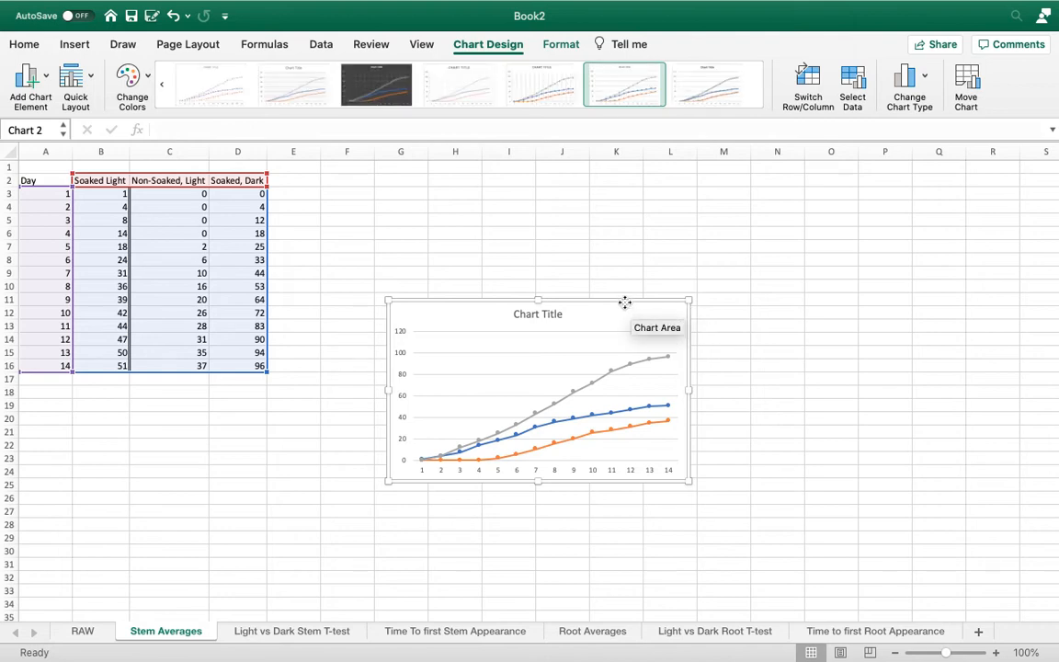
Step: Enlarge the line chart and move it up so it covers about columns G to N and rows 6 to 25
left_click_drag(625, 303, 622, 253)
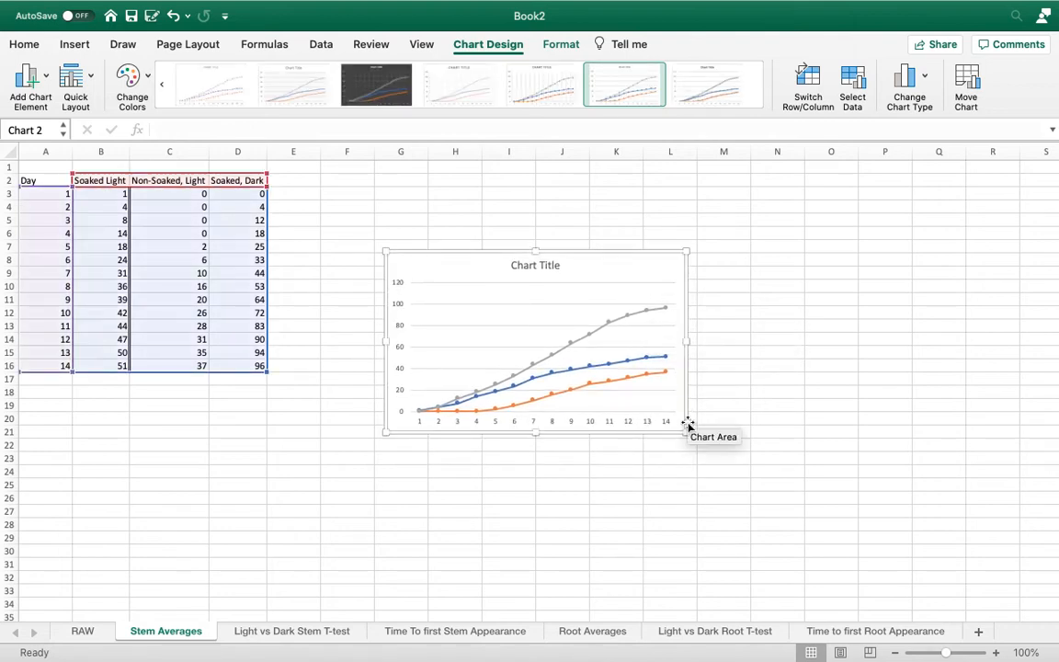
left_click_drag(683, 434, 774, 509)
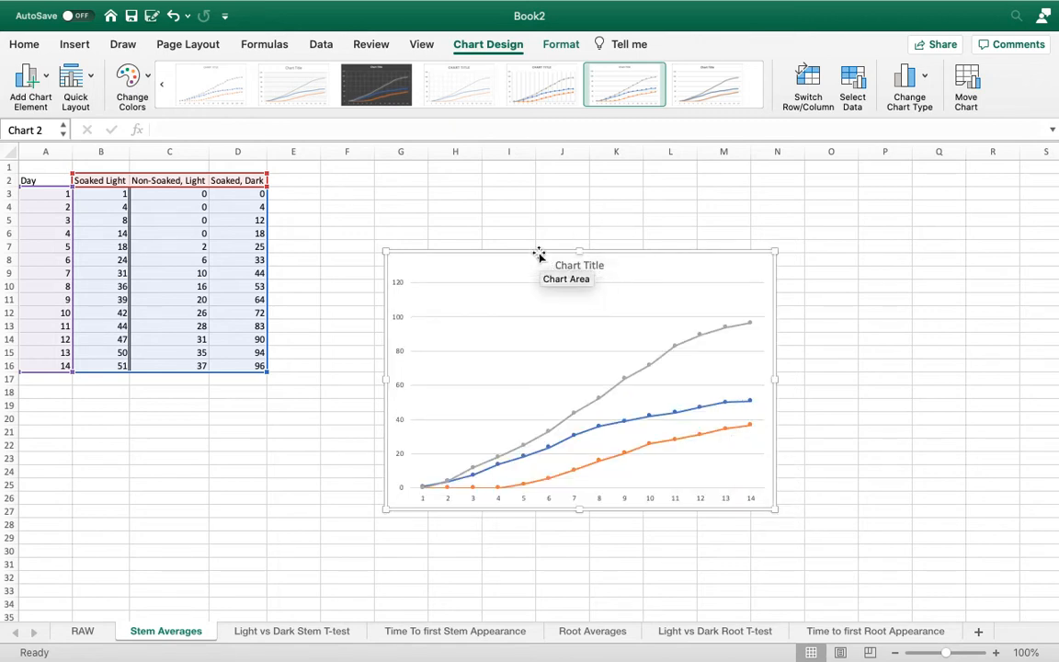
left_click_drag(539, 250, 534, 224)
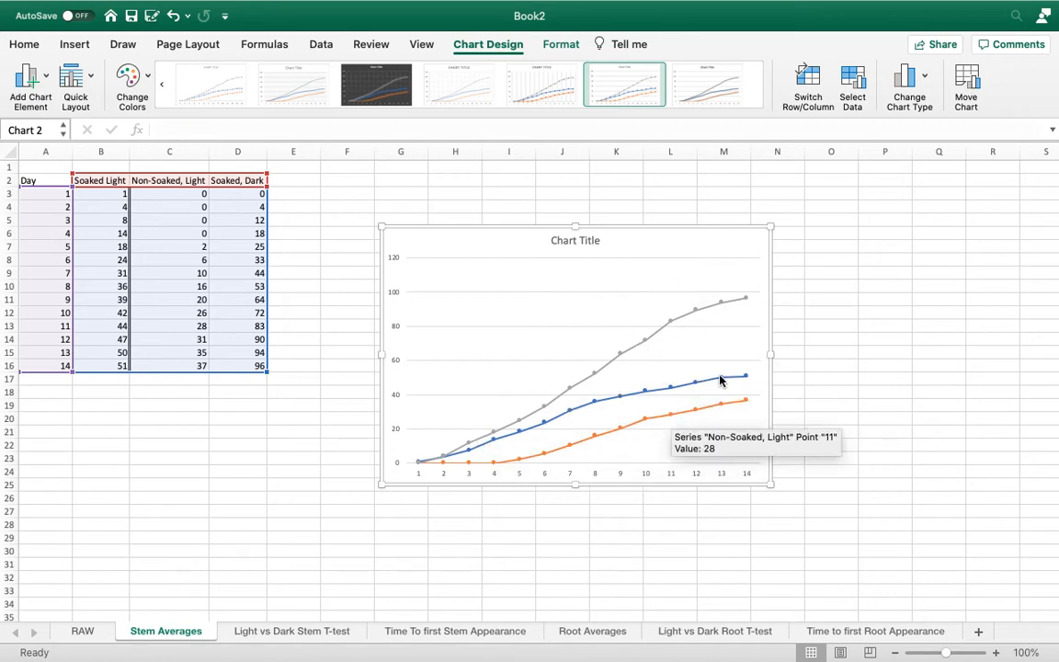
Step: Add a legend at the bottom of the chart and enlarge the chart to reach about cell O29
left_click(43, 84)
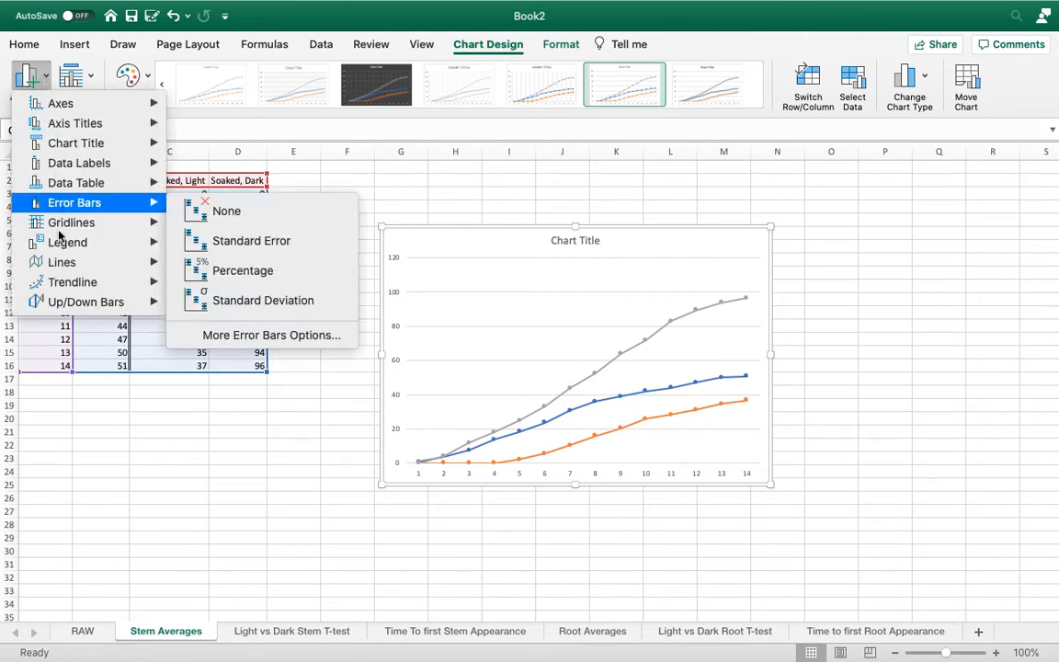
mouse_move(63, 244)
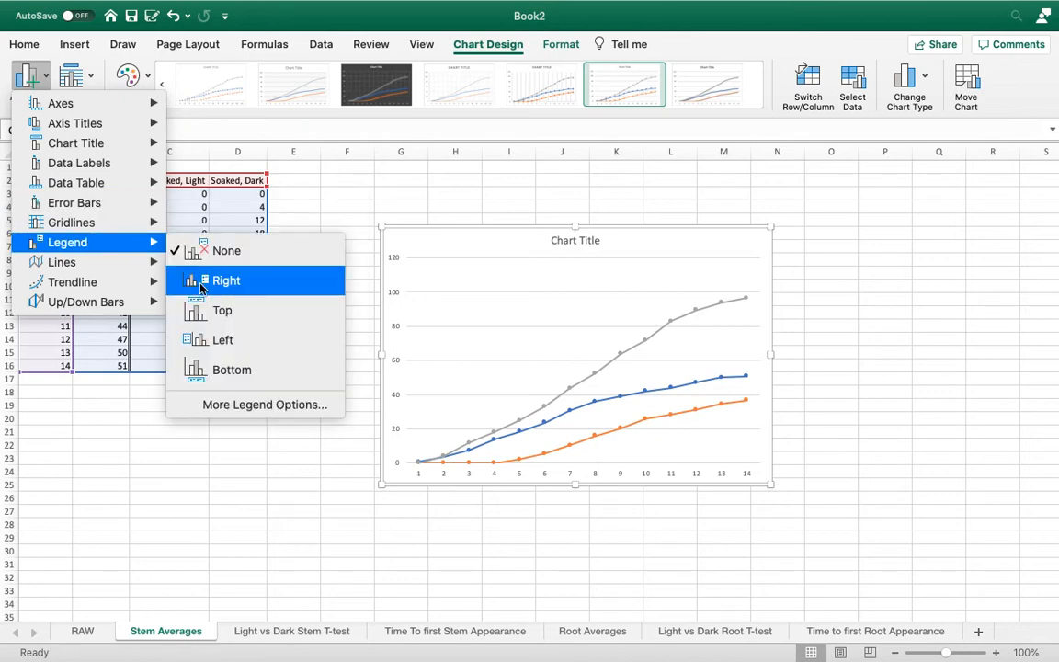
left_click(226, 371)
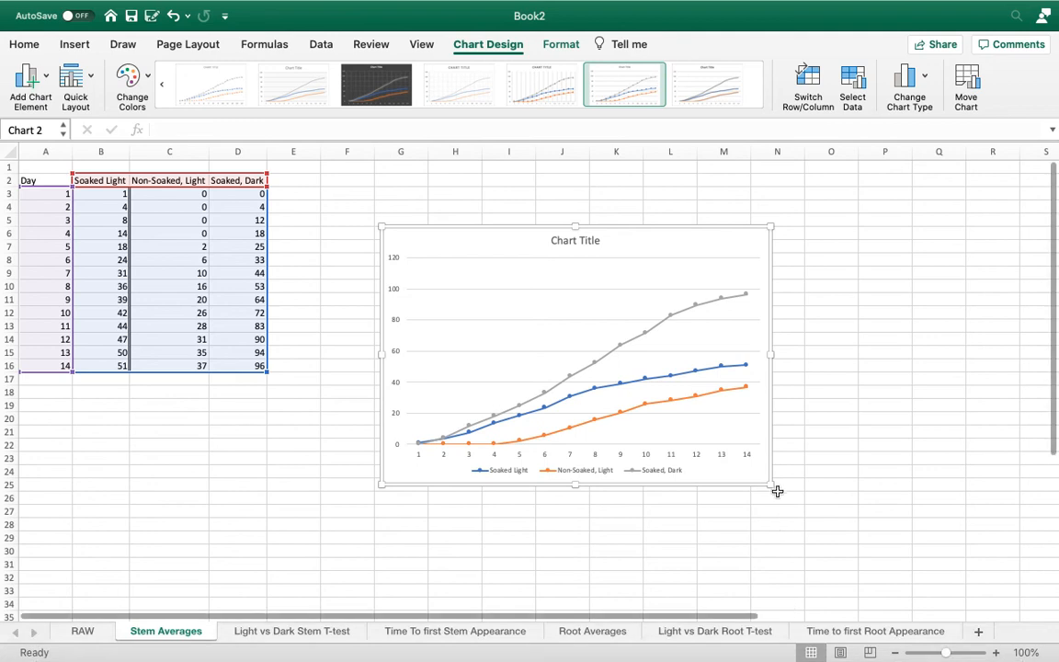
left_click_drag(773, 487, 812, 540)
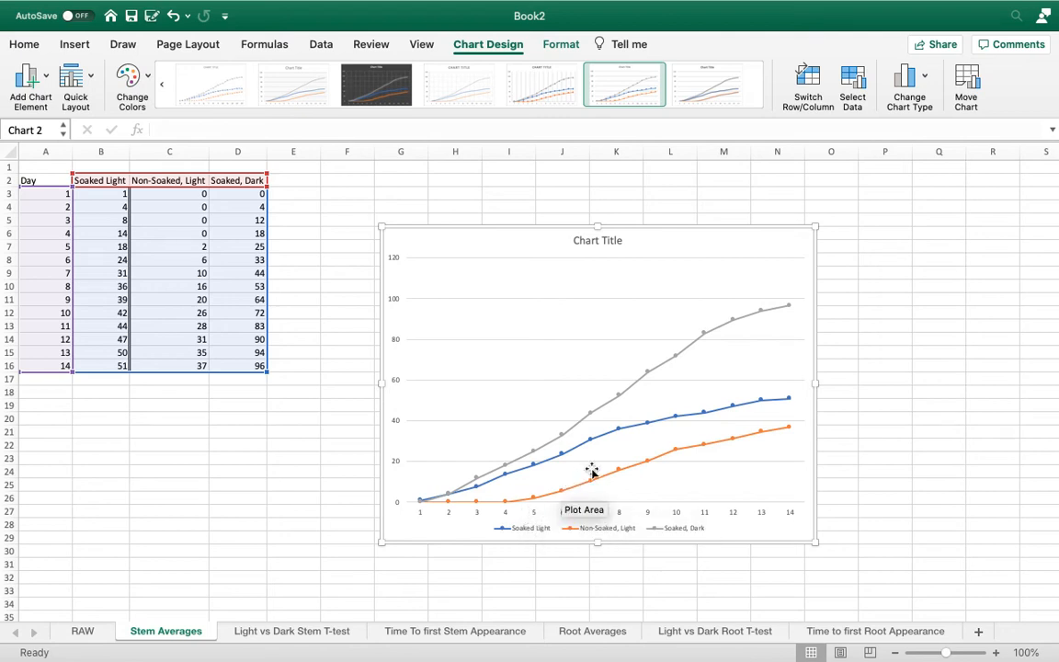
Step: Delete the title from the stem averages line chart and deselect the chart
left_click(602, 243)
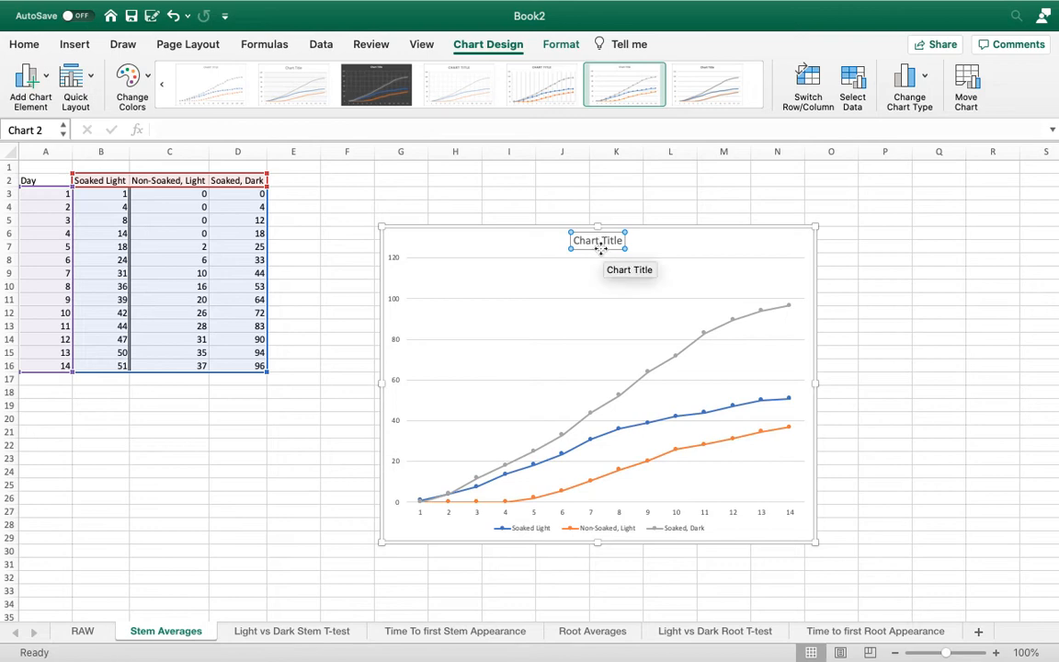
left_click(602, 248)
key("Delete")
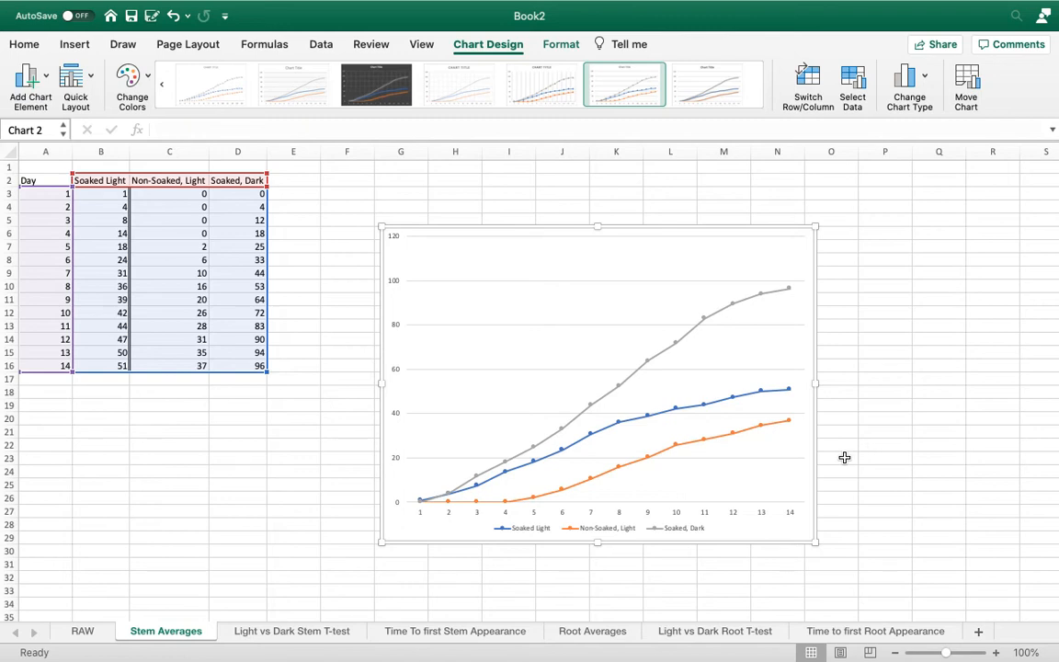
left_click(879, 367)
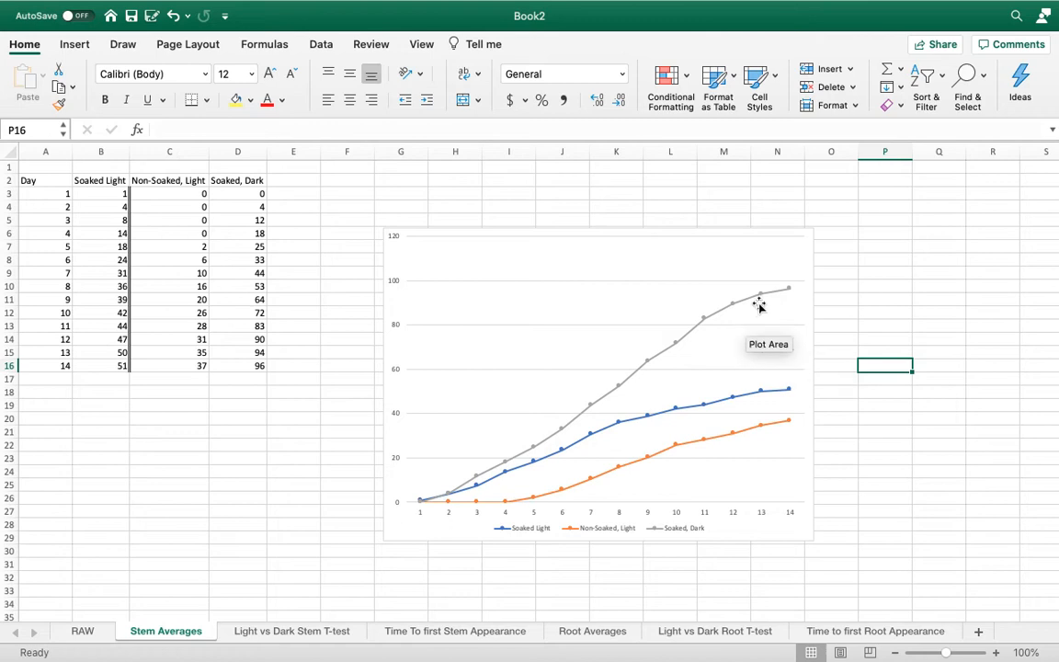
mouse_move(773, 299)
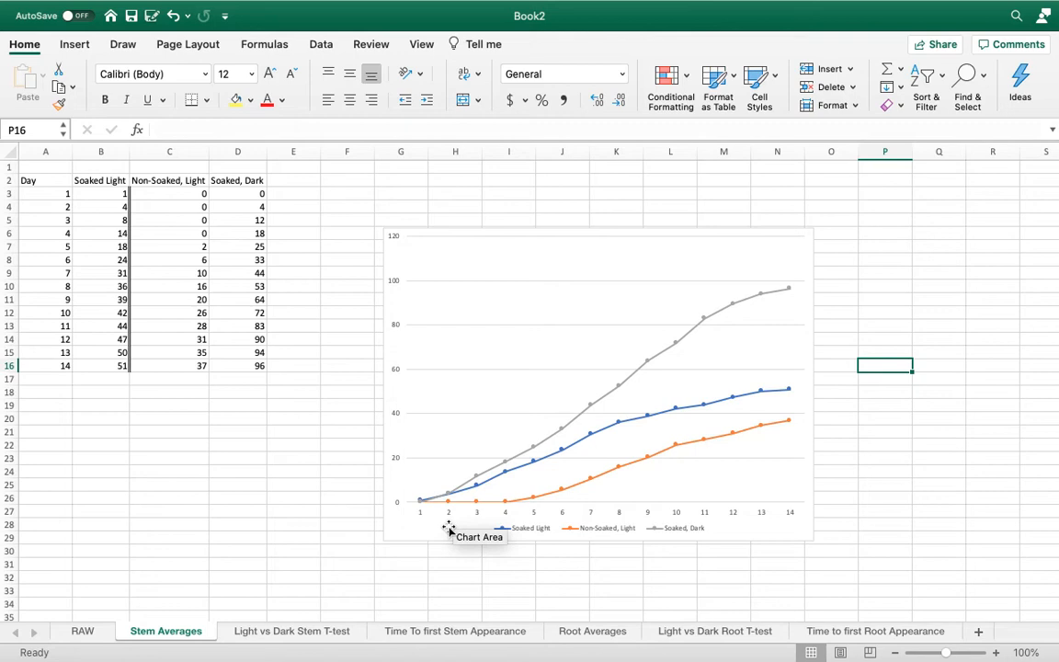
left_click(295, 632)
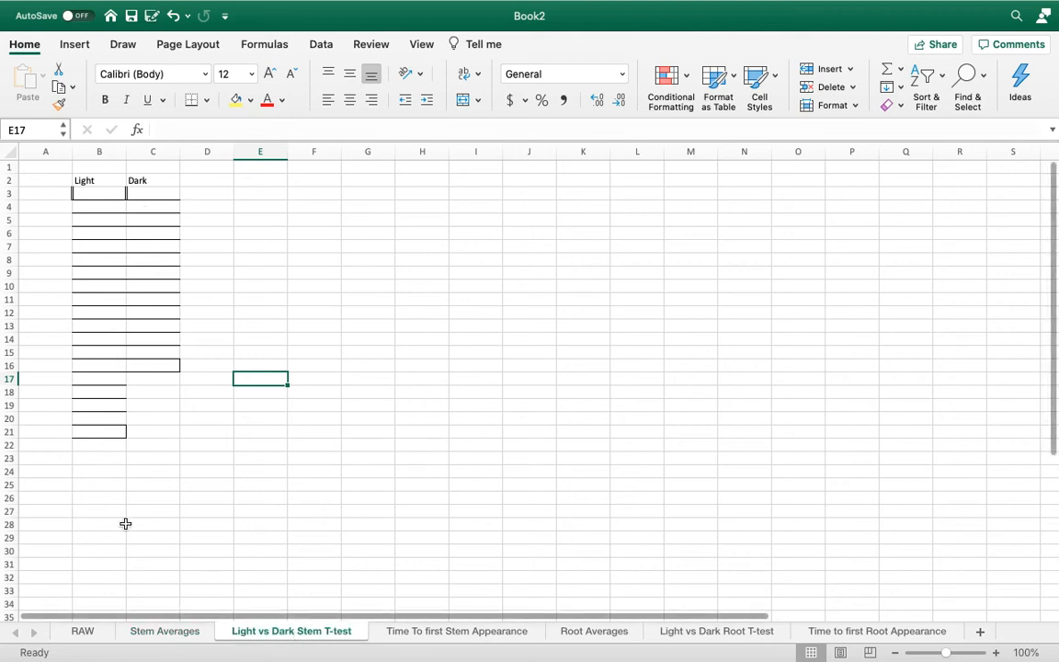
left_click(159, 634)
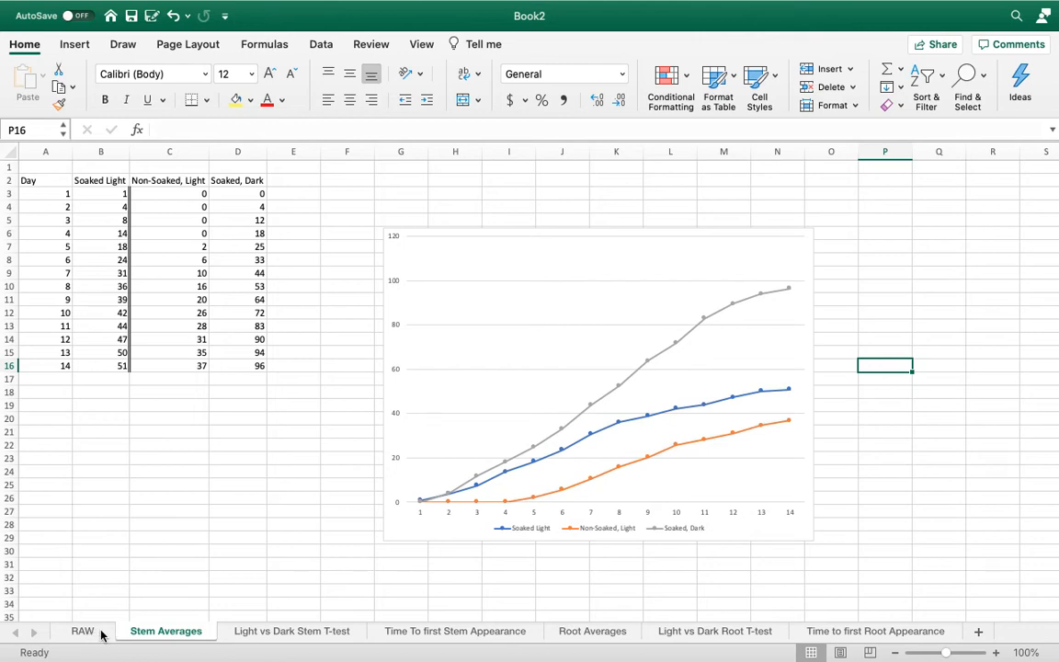
left_click(293, 632)
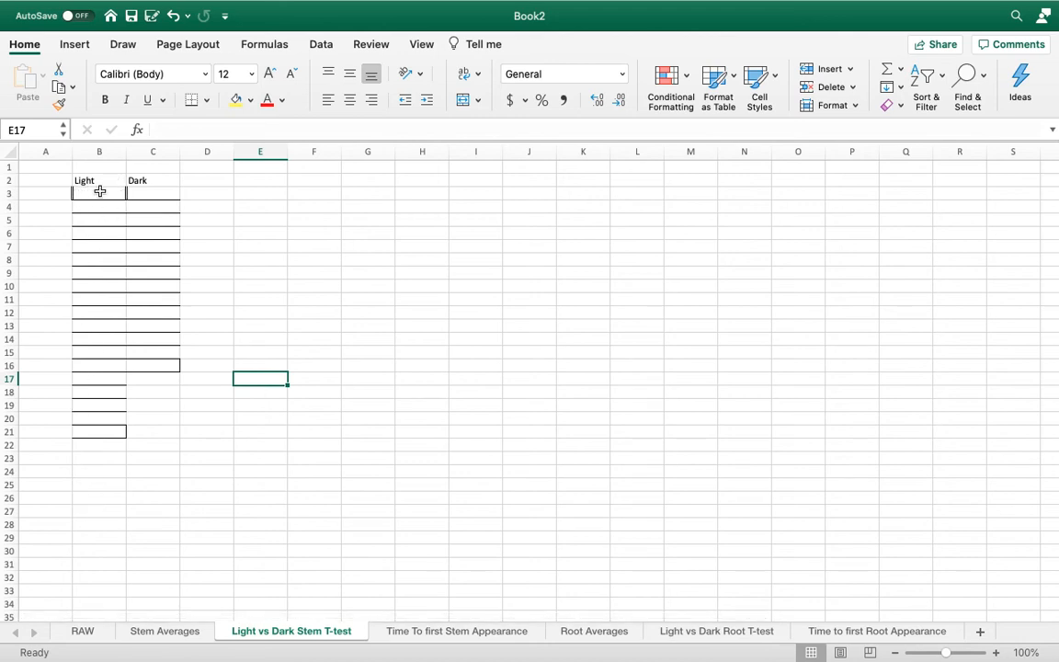
Step: Copy the day 14 stem values of the Soaked, Light group in C37:U37 on the RAW sheet
left_click(81, 632)
scroll(148, 494, "up", 5)
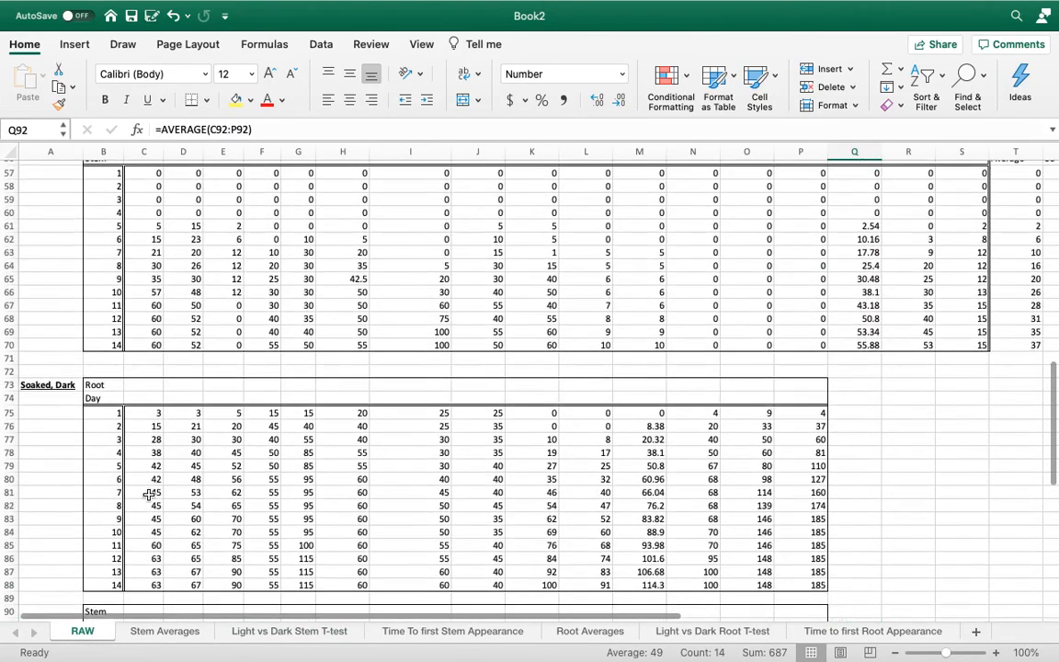
scroll(148, 494, "up", 8)
scroll(148, 495, "up", 5)
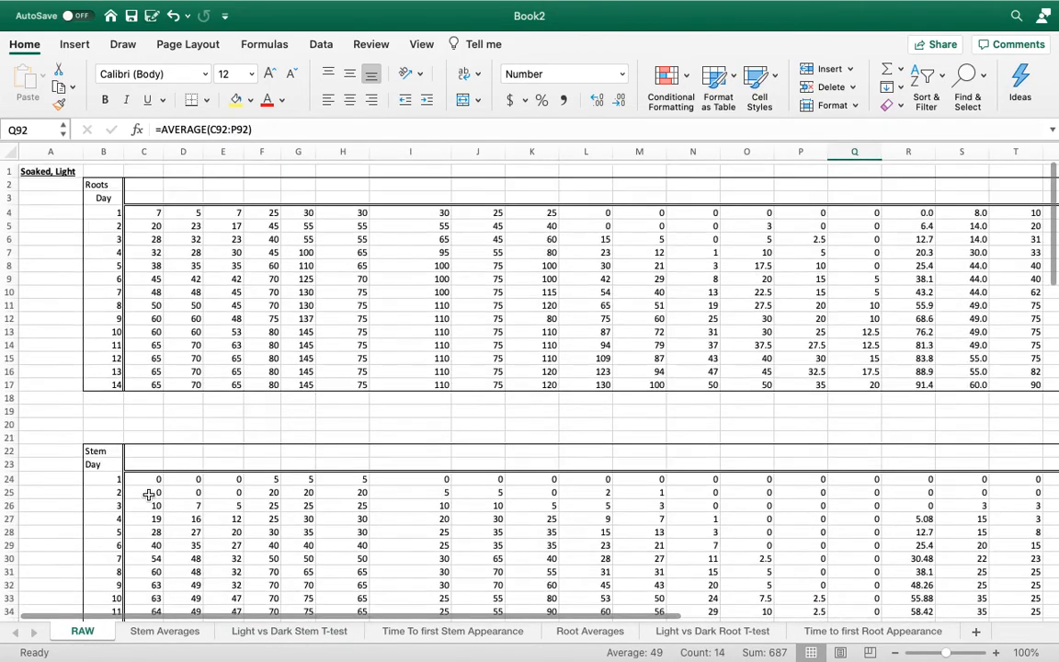
scroll(185, 245, "down", 4)
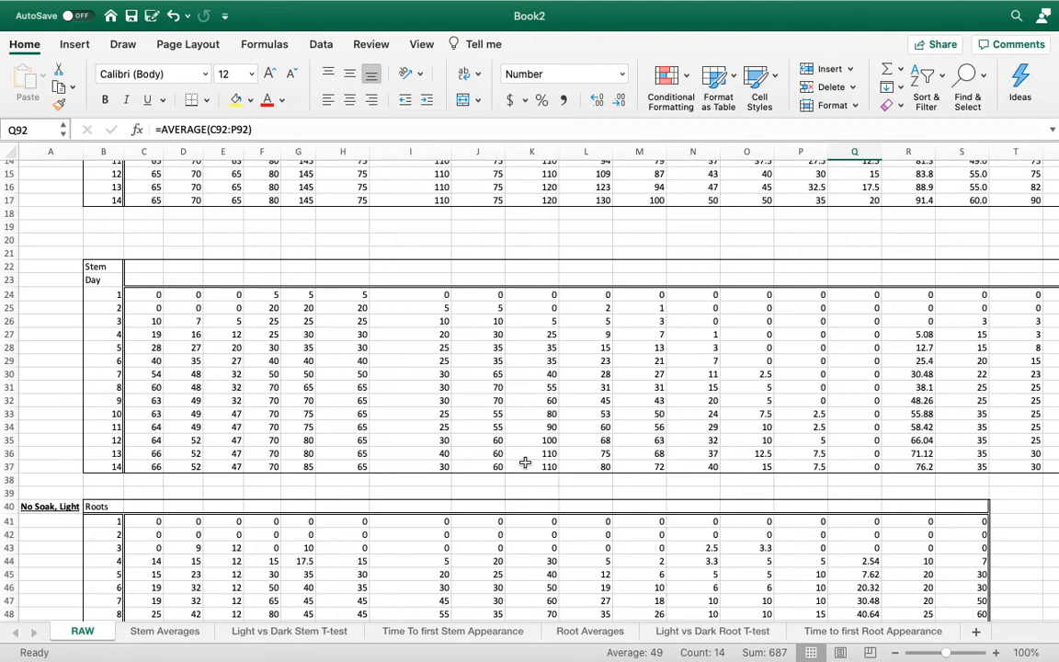
left_click_drag(149, 466, 847, 466)
right_click(848, 466)
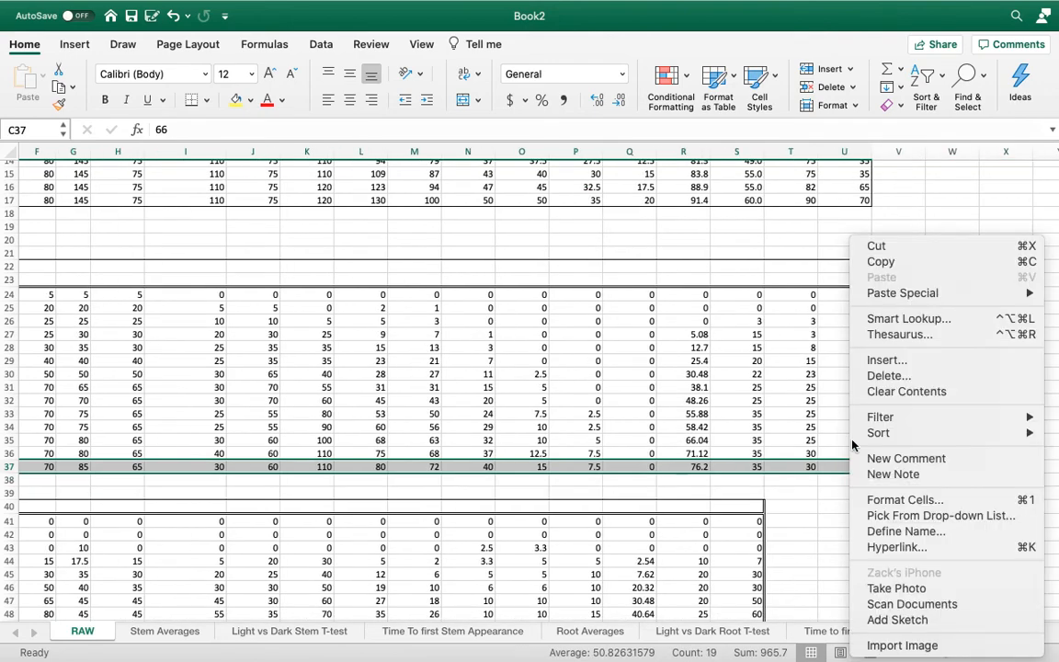
left_click(890, 266)
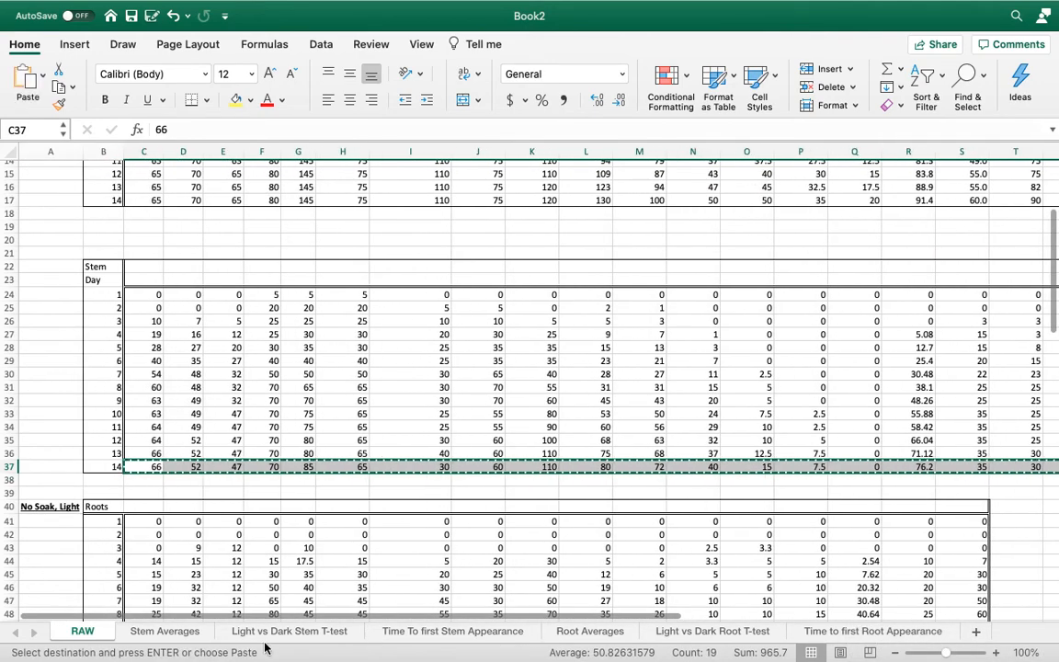
Step: Paste the copied values transposed under the Light heading from B3 on the Light vs Dark Stem T-test sheet
left_click(287, 633)
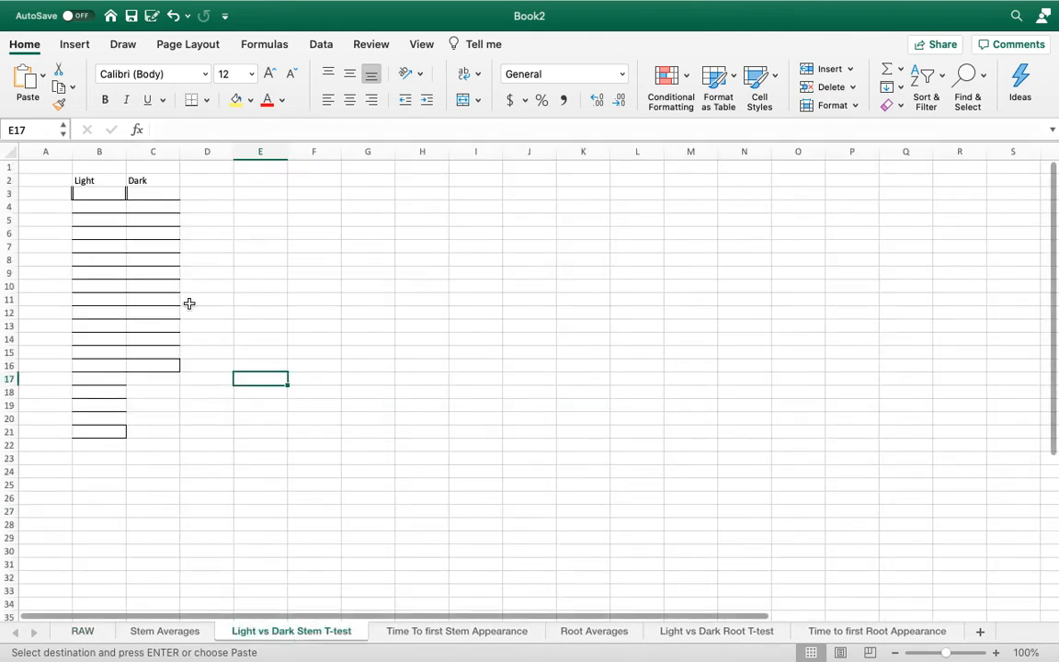
left_click(95, 195)
right_click(95, 195)
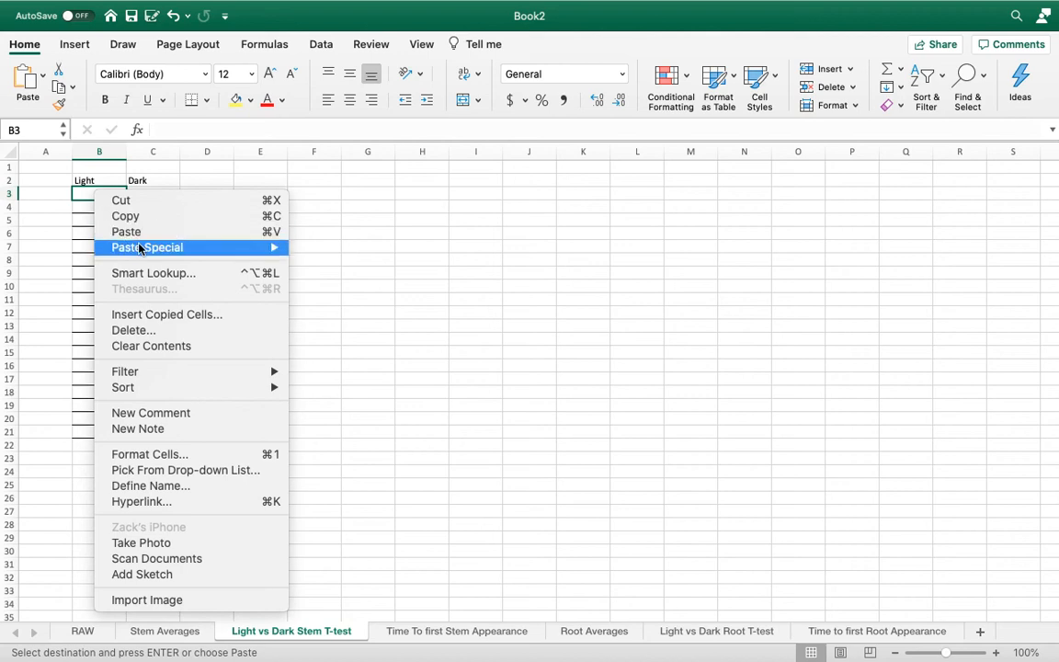
mouse_move(142, 246)
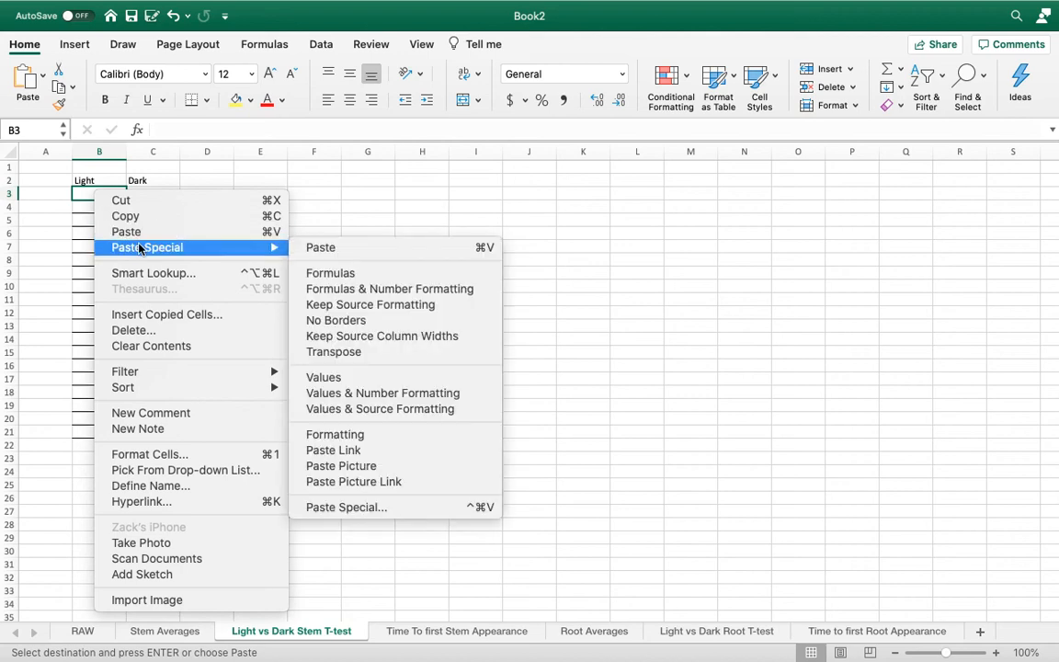
left_click(334, 353)
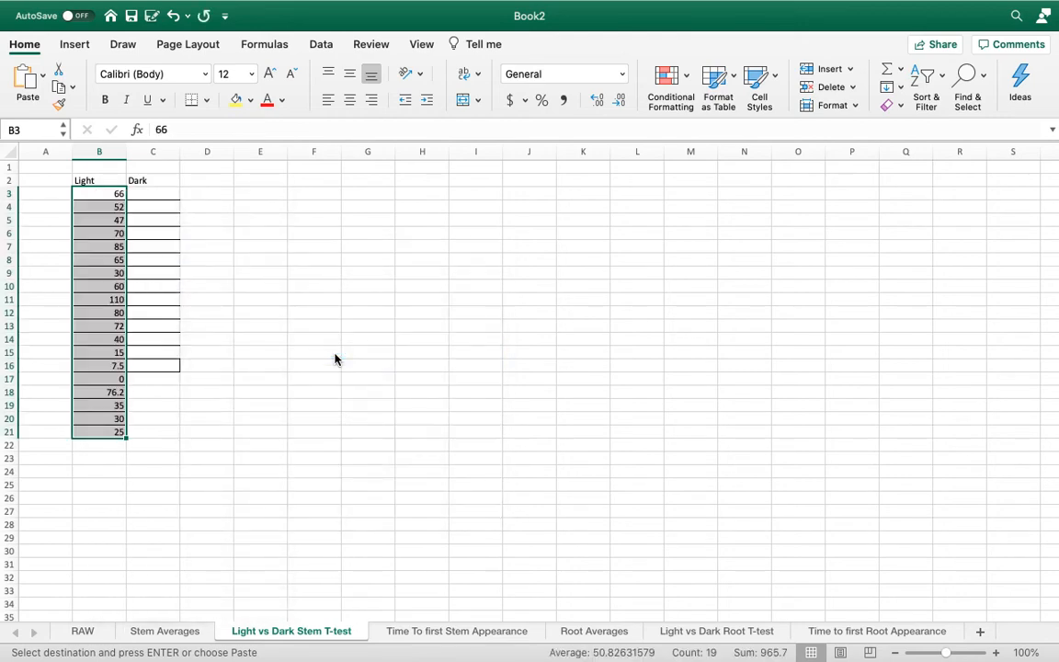
left_click(222, 548)
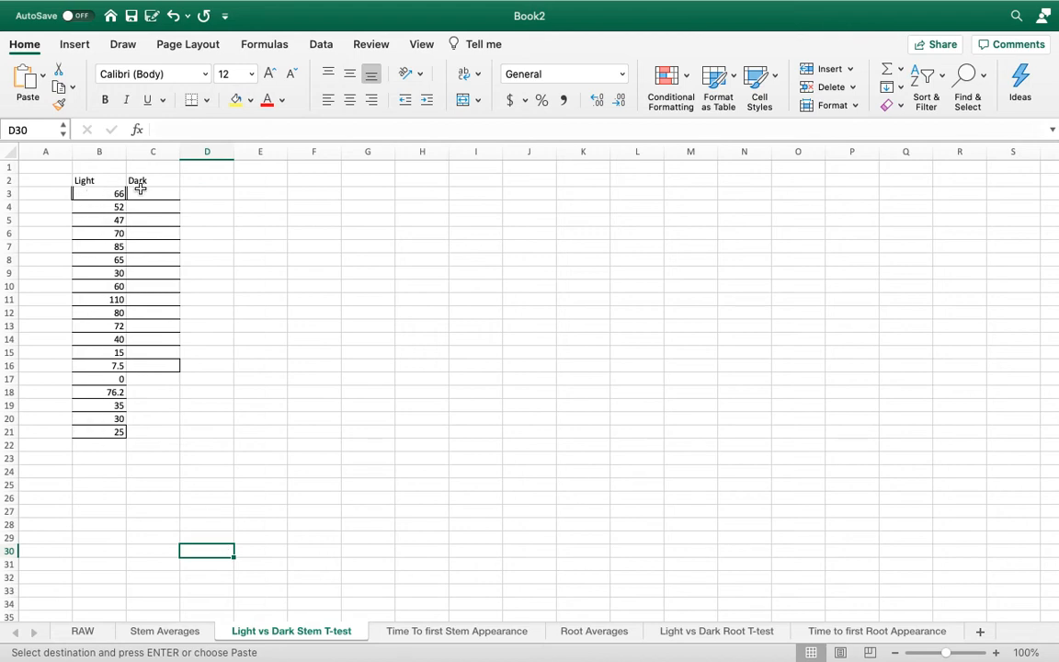
Step: Copy the day 14 stem values of the Soaked, Dark group in C105:P105 on the RAW sheet
left_click(82, 631)
scroll(162, 540, "down", 20)
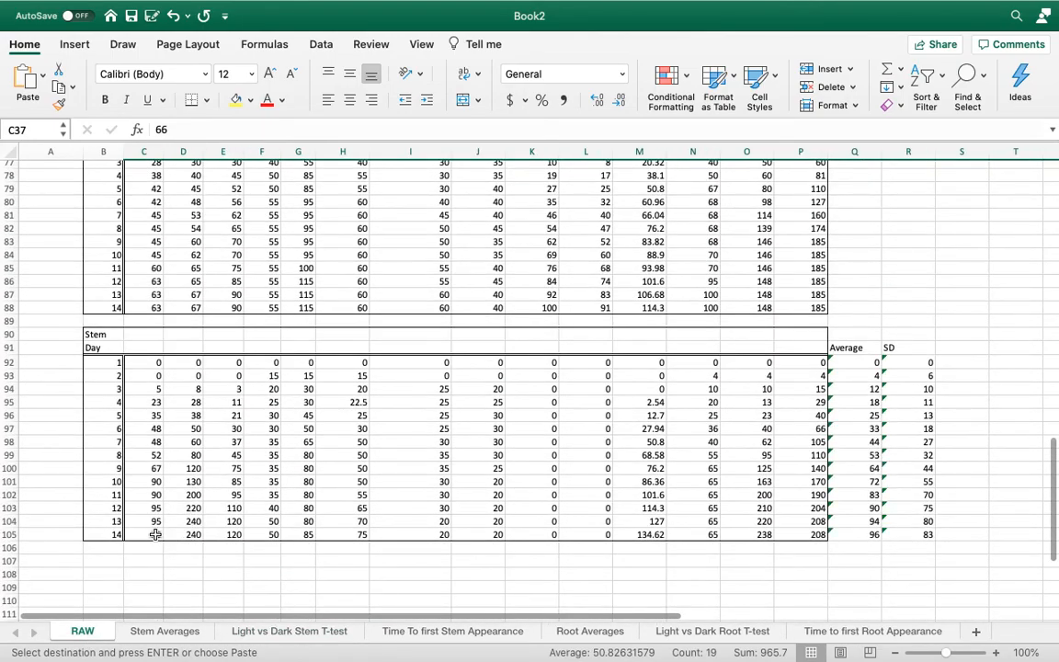
left_click_drag(147, 535, 788, 536)
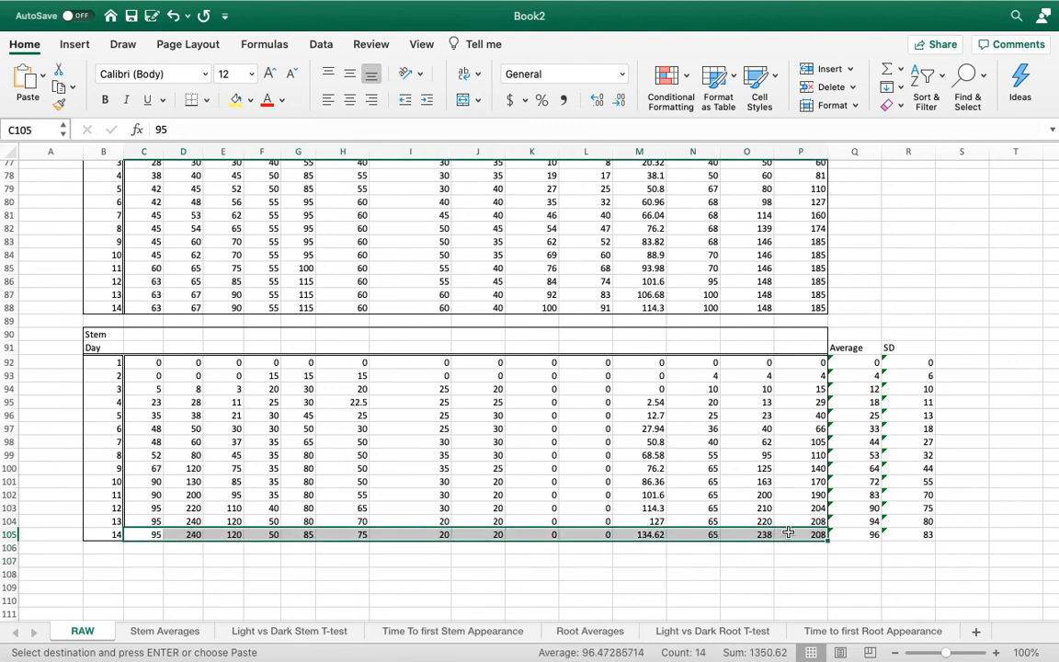
right_click(790, 536)
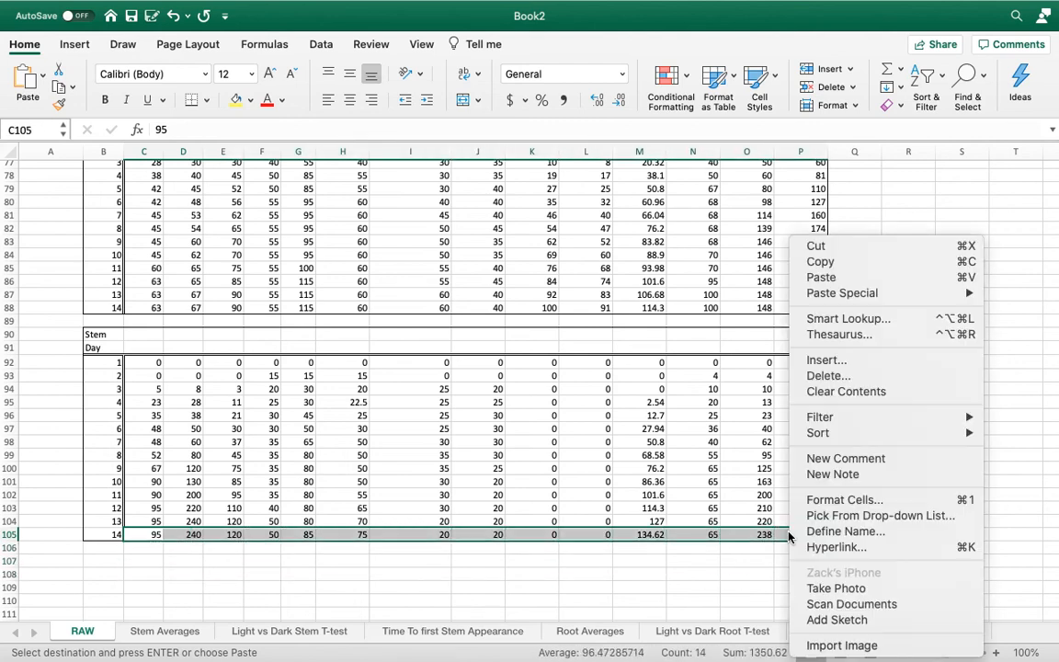
left_click(821, 261)
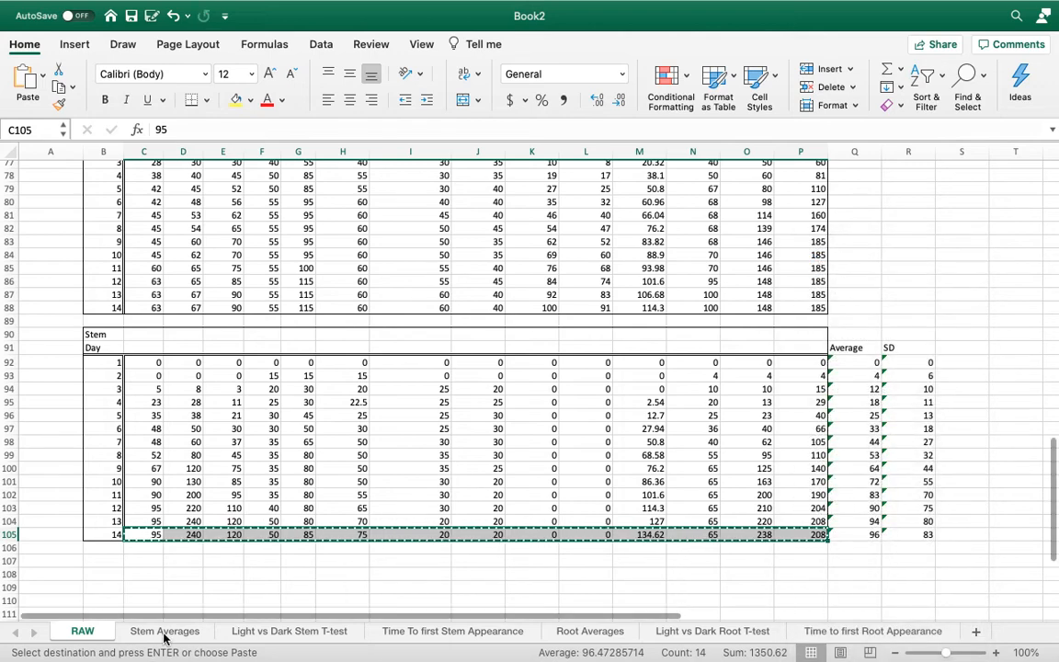
Step: Paste the copied values transposed under the Dark heading from C3 on the Light vs Dark Stem T-test sheet
left_click(256, 632)
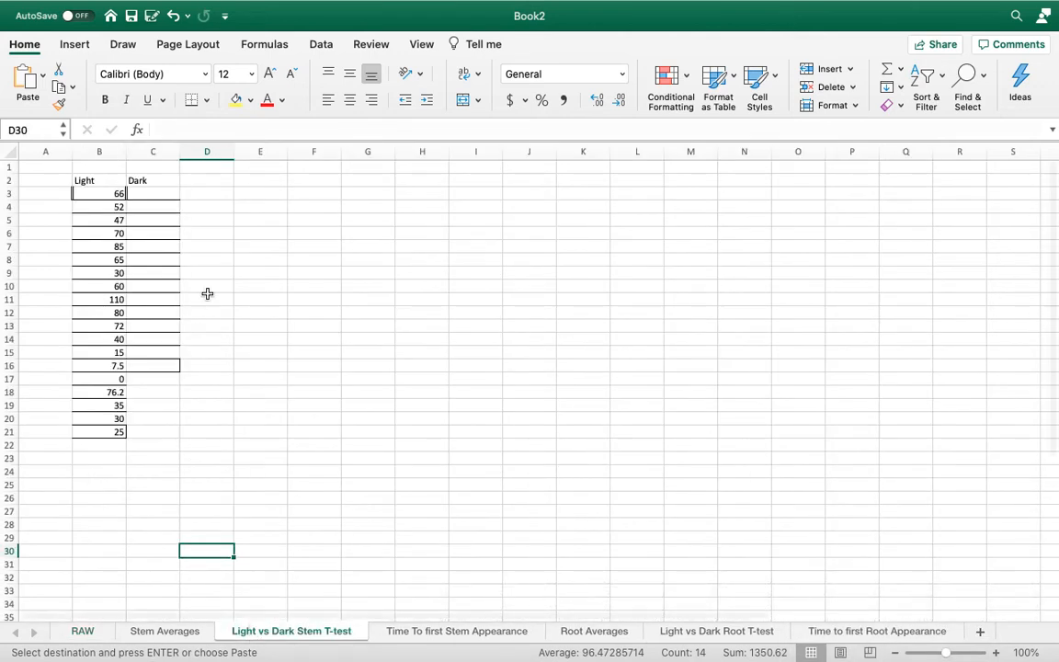
left_click(154, 197)
right_click(155, 198)
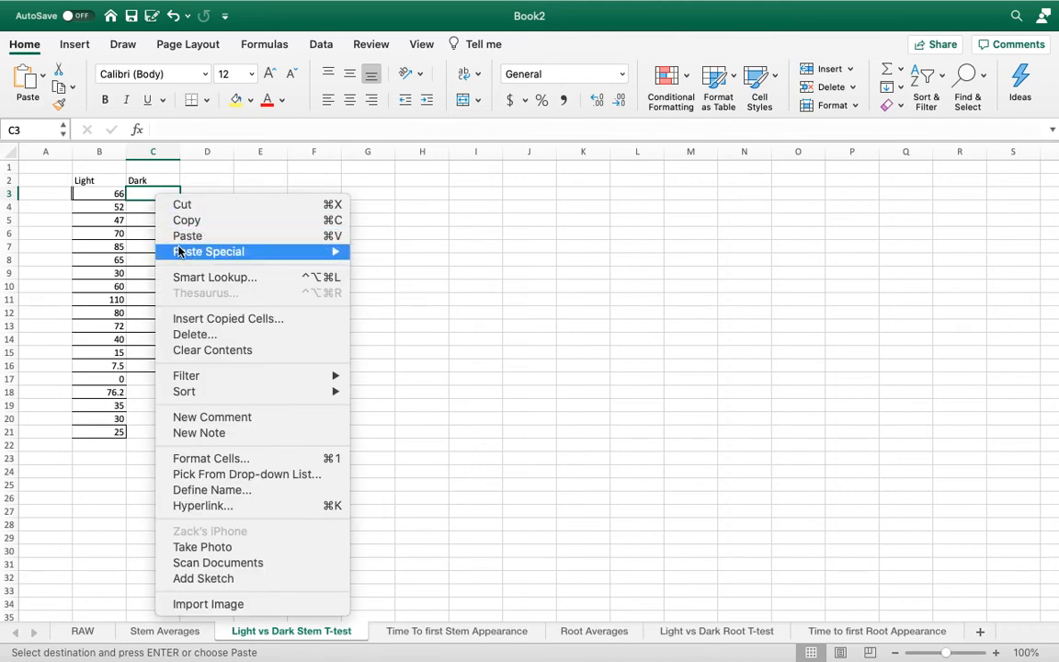
mouse_move(184, 251)
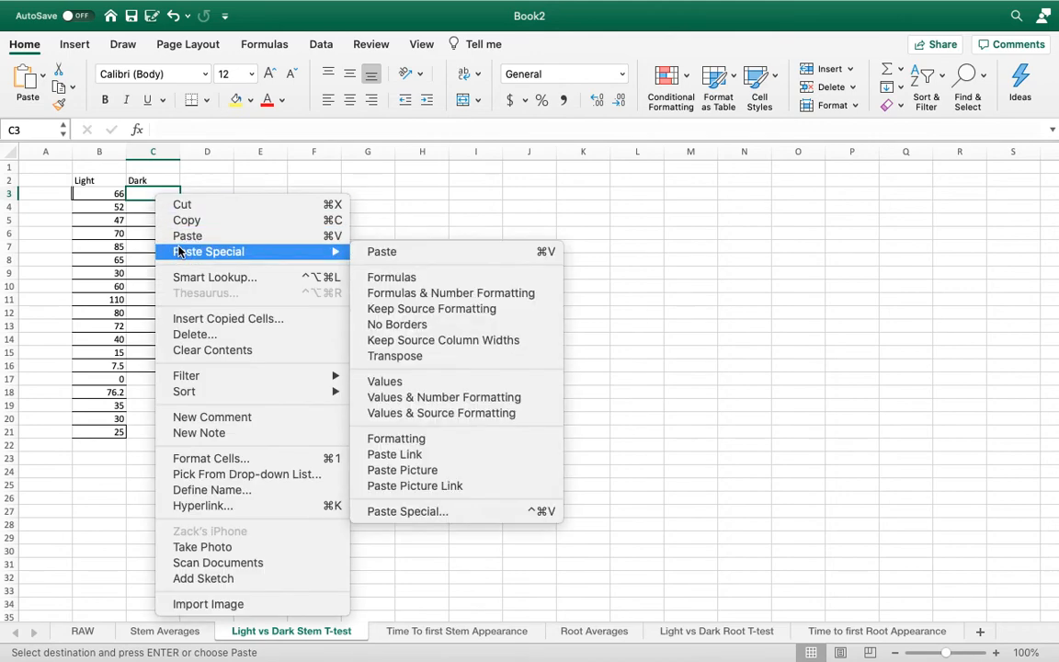
left_click(388, 356)
left_click(357, 454)
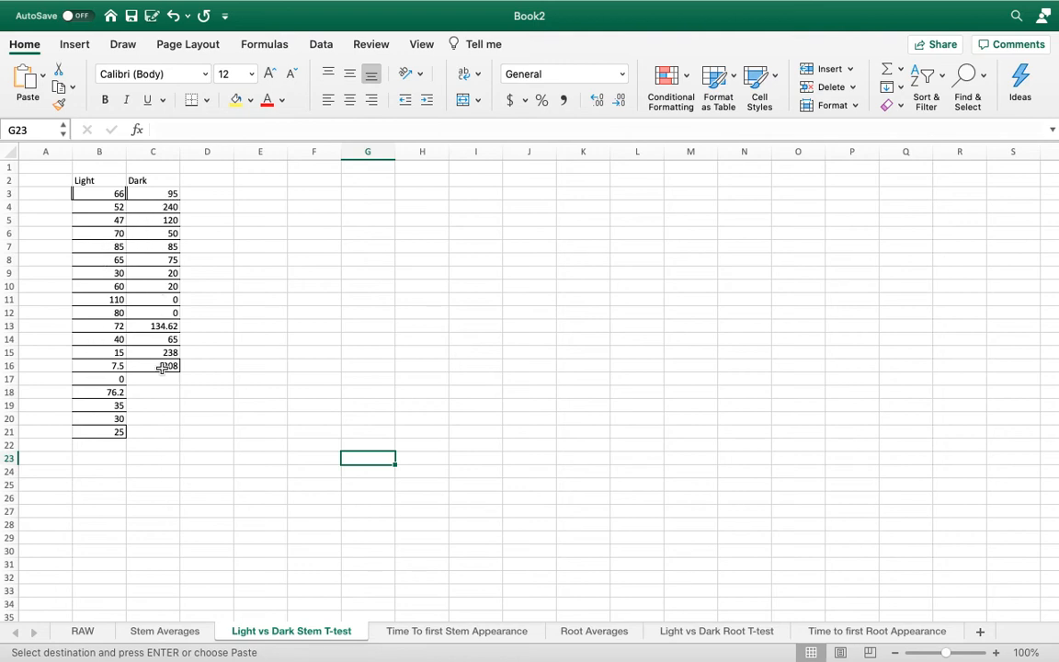
Step: Insert the statistical function T.TEST in cell F10
left_click(260, 311)
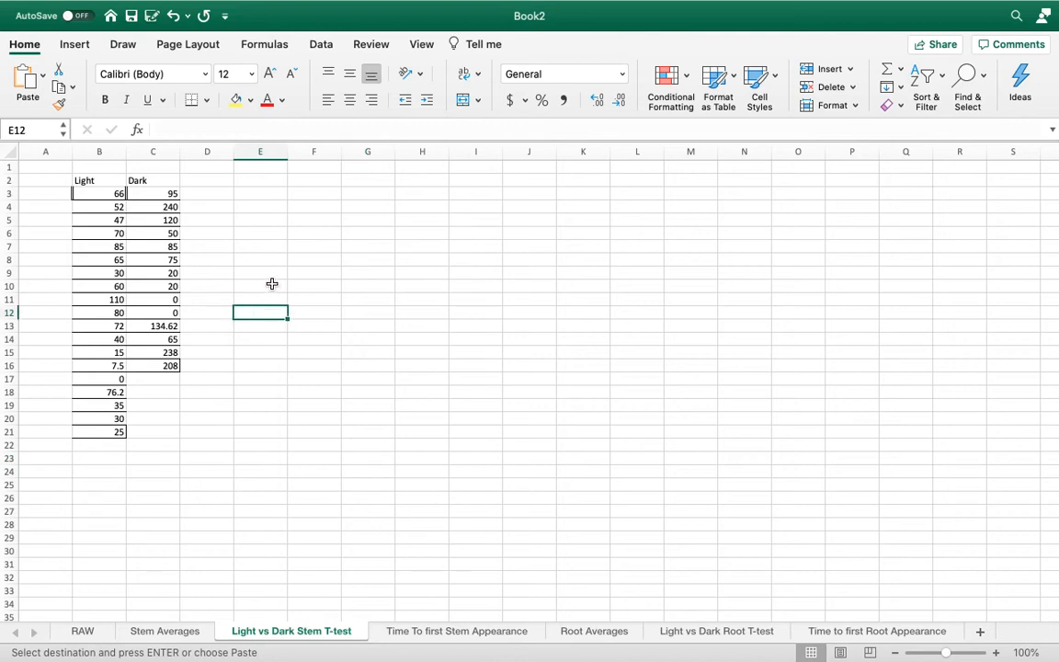
left_click(270, 287)
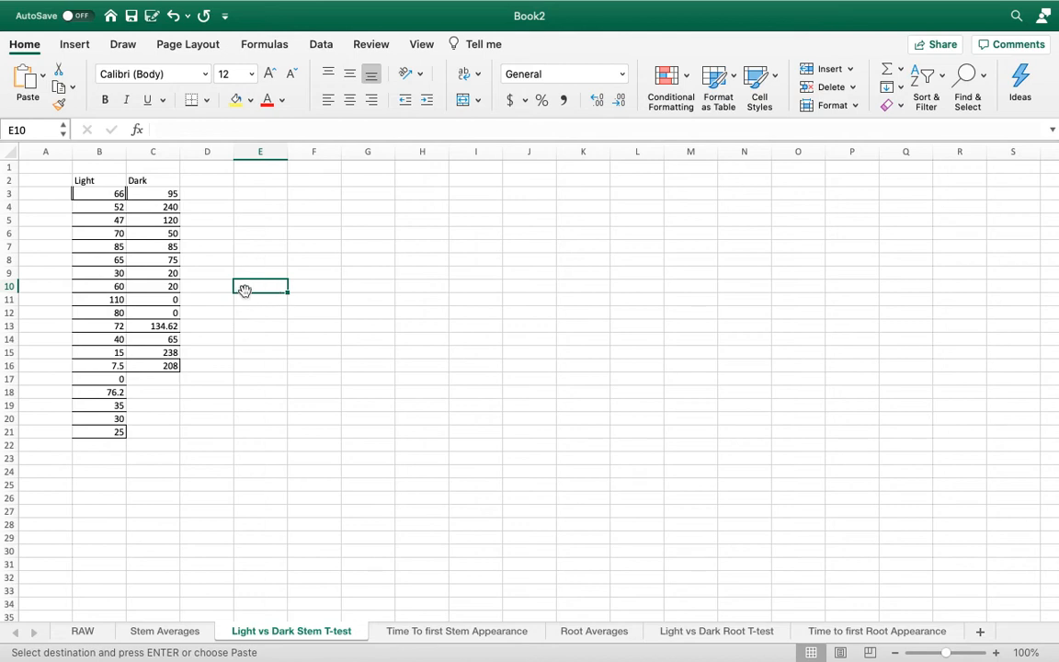
left_click(305, 290)
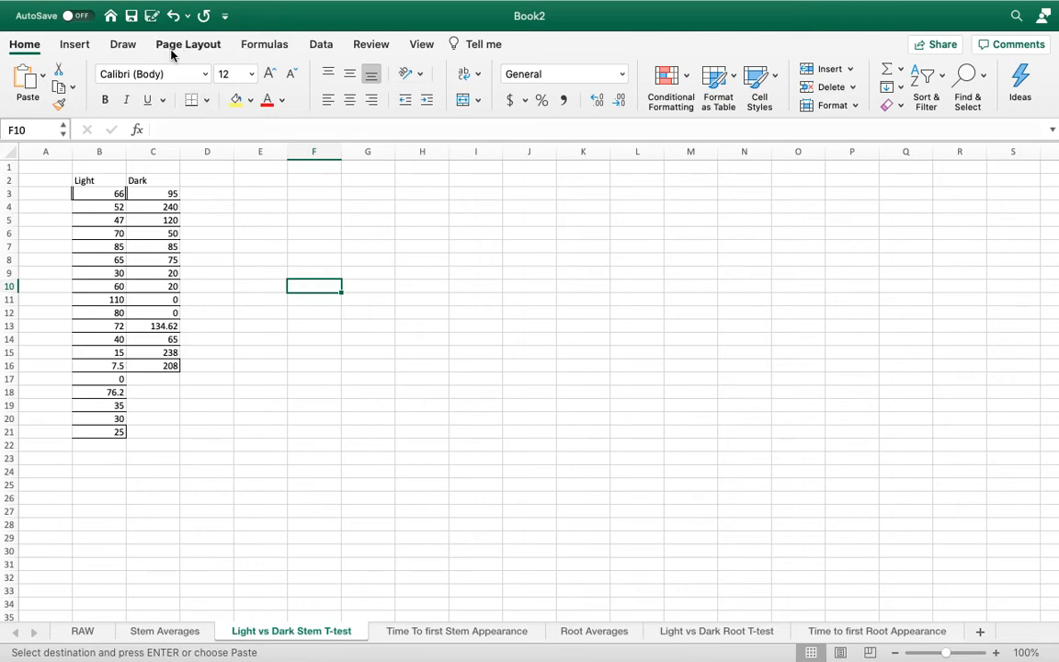
left_click(248, 48)
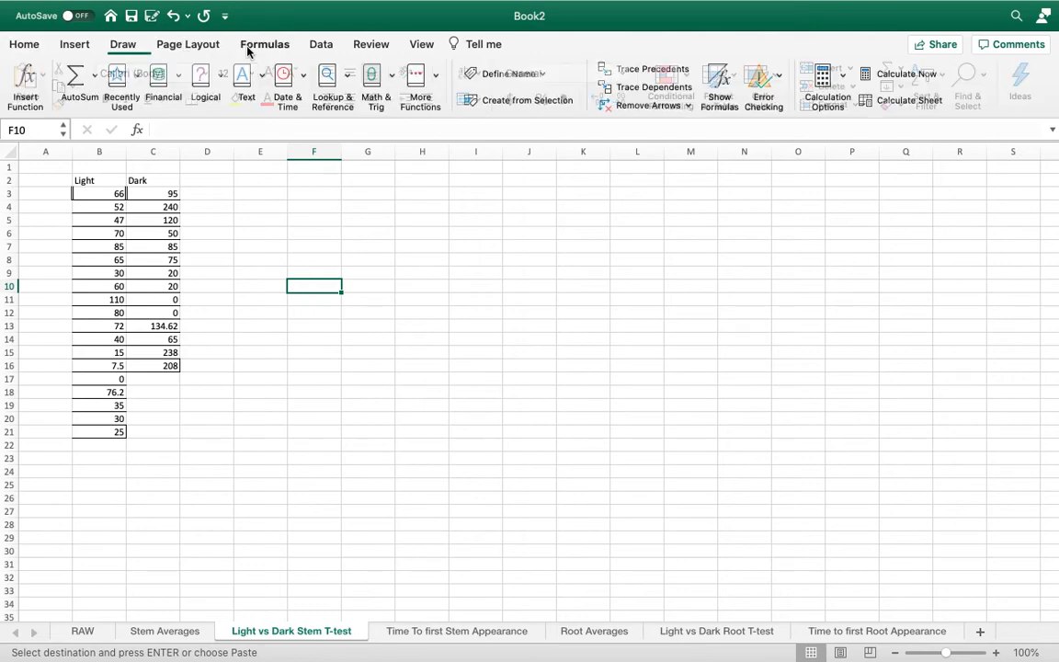
left_click(438, 82)
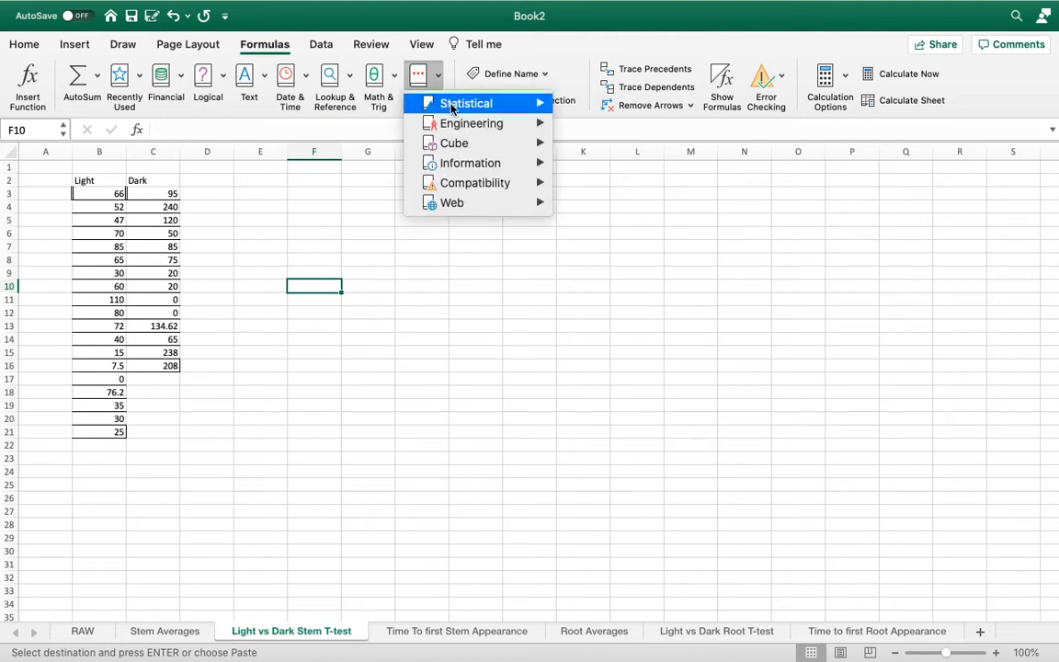
mouse_move(452, 109)
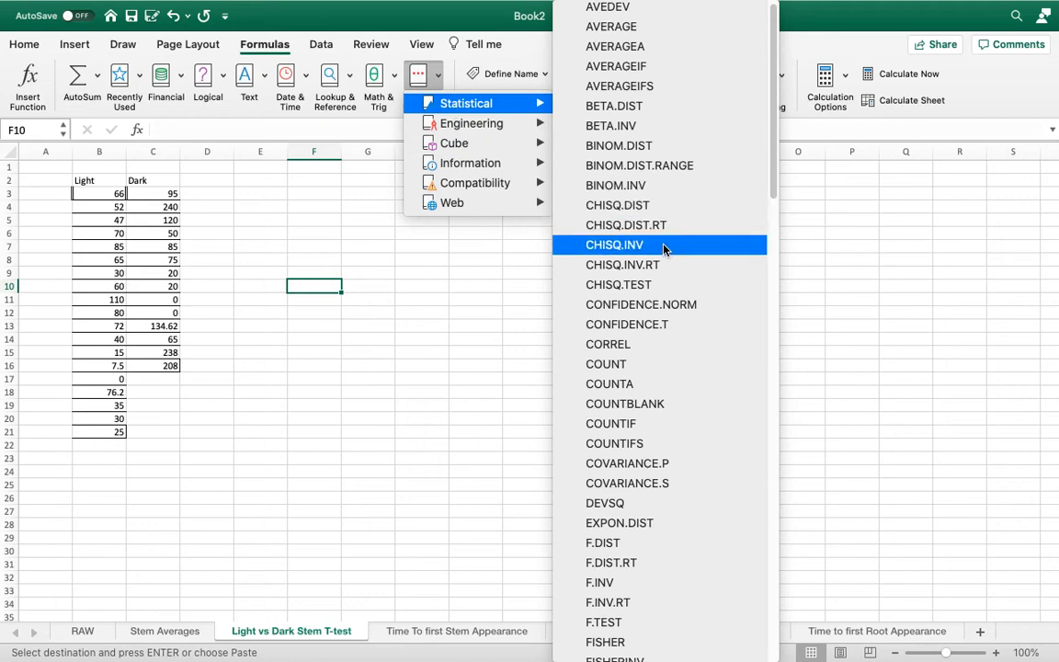
scroll(664, 249, "down", 10)
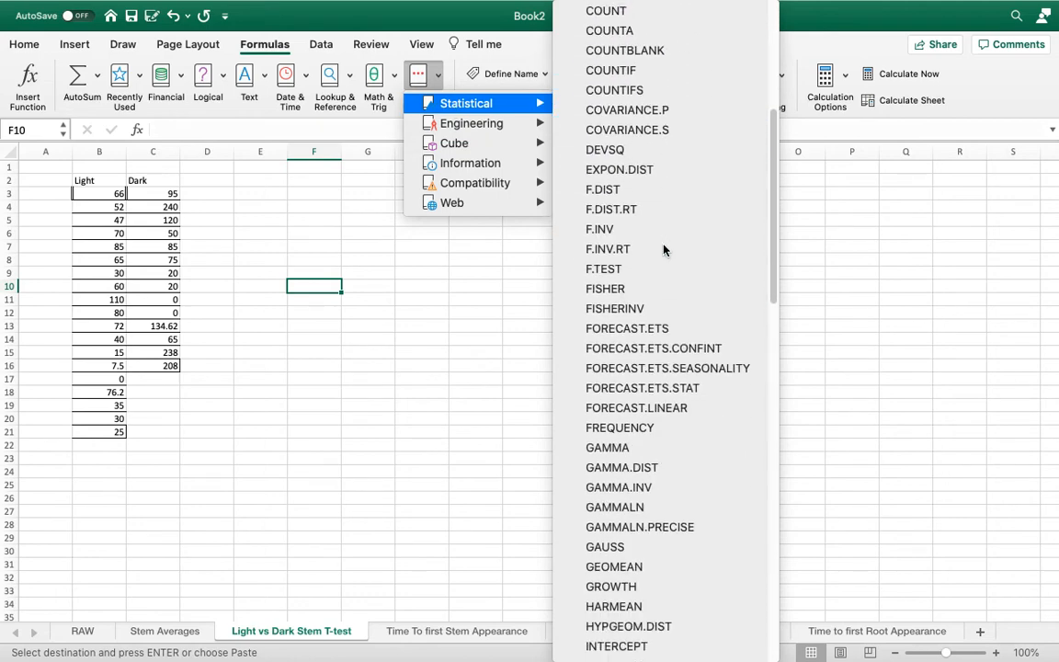
scroll(664, 248, "down", 15)
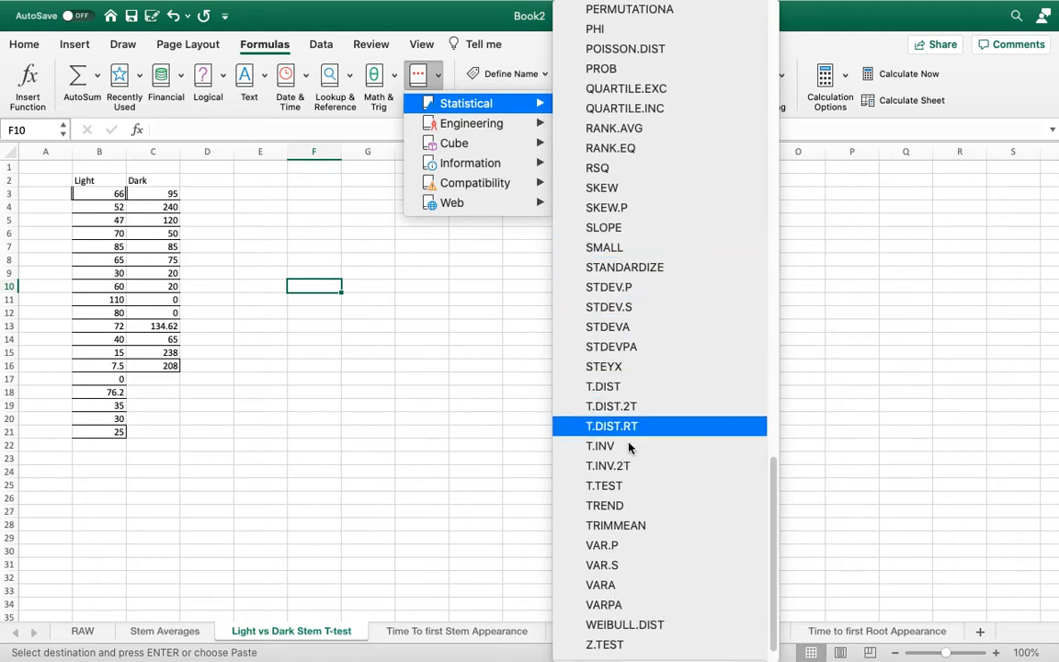
left_click(615, 489)
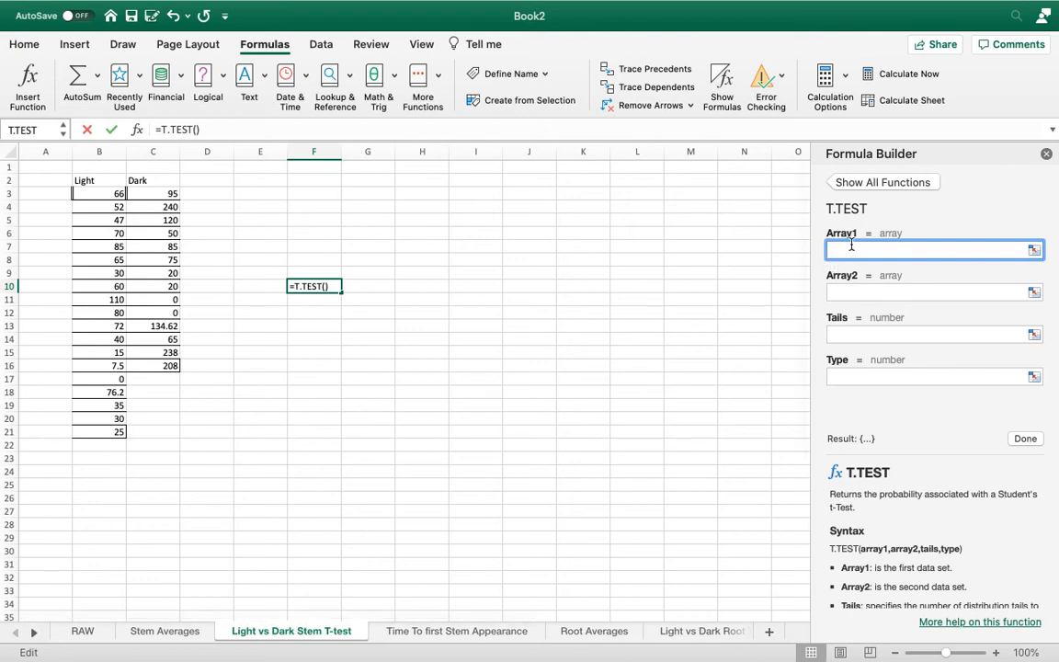
Step: Set the T.TEST arrays to the Light values B3:B21 and the Dark values C3:C16
left_click(98, 195)
left_click_drag(98, 195, 98, 434)
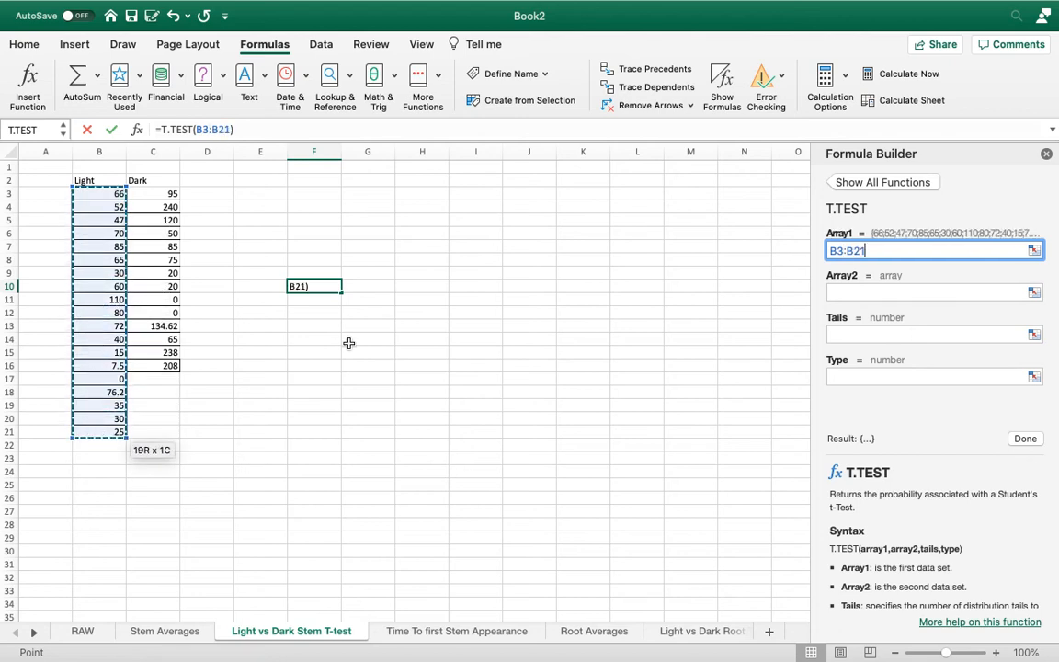
left_click(844, 291)
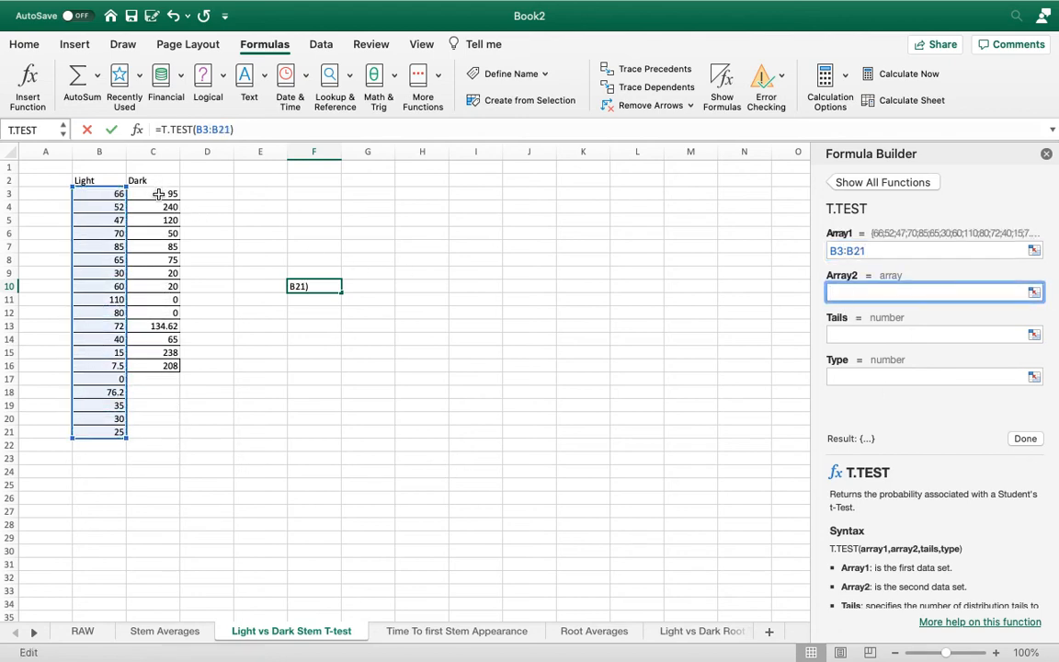
left_click_drag(145, 192, 158, 365)
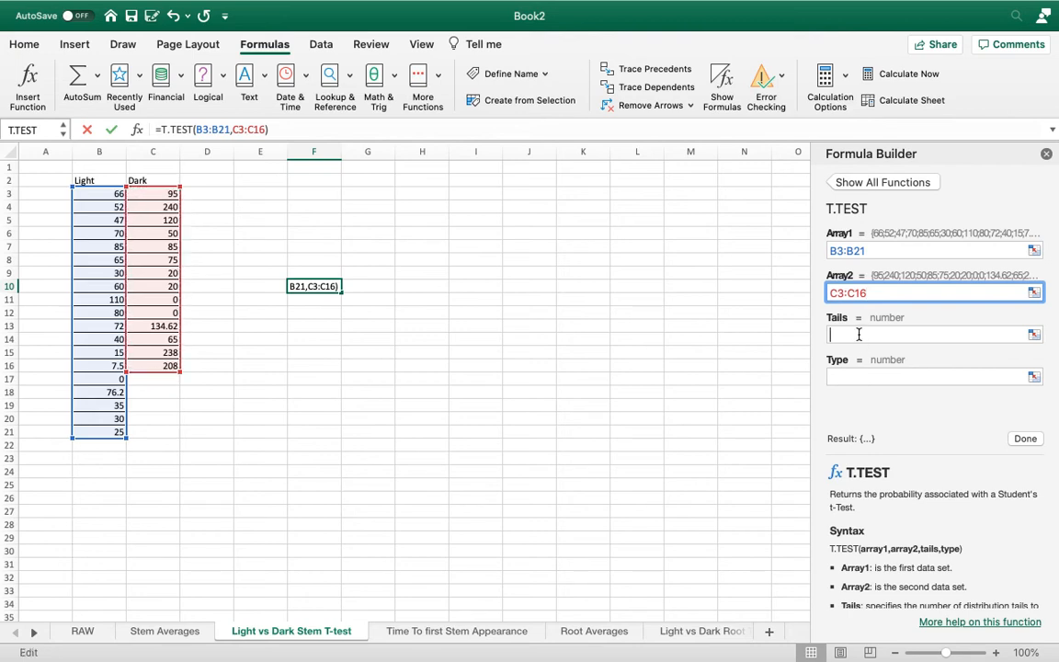
Step: Set the T.TEST tails to 2 and the type to 2, and complete the formula in F10
left_click(859, 335)
type("2")
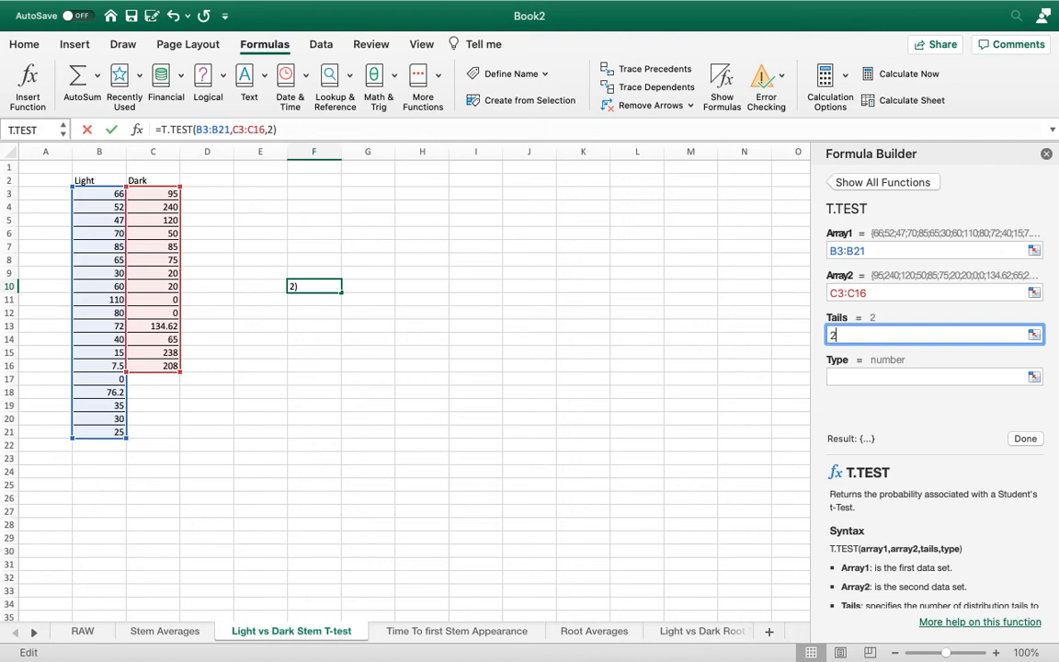
left_click(853, 374)
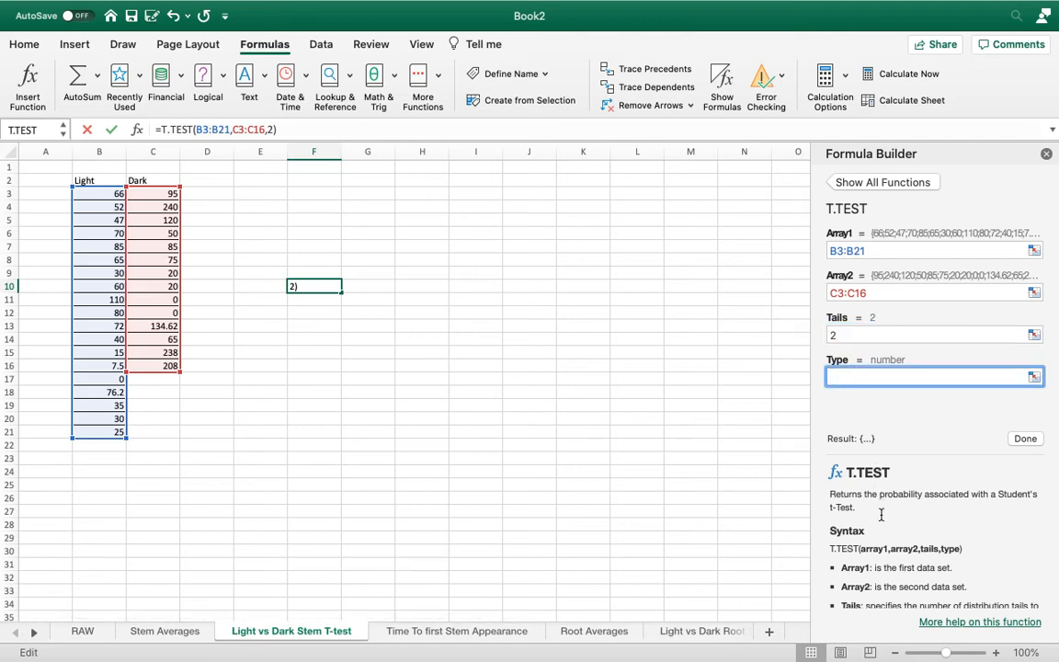
scroll(881, 520, "down", 5)
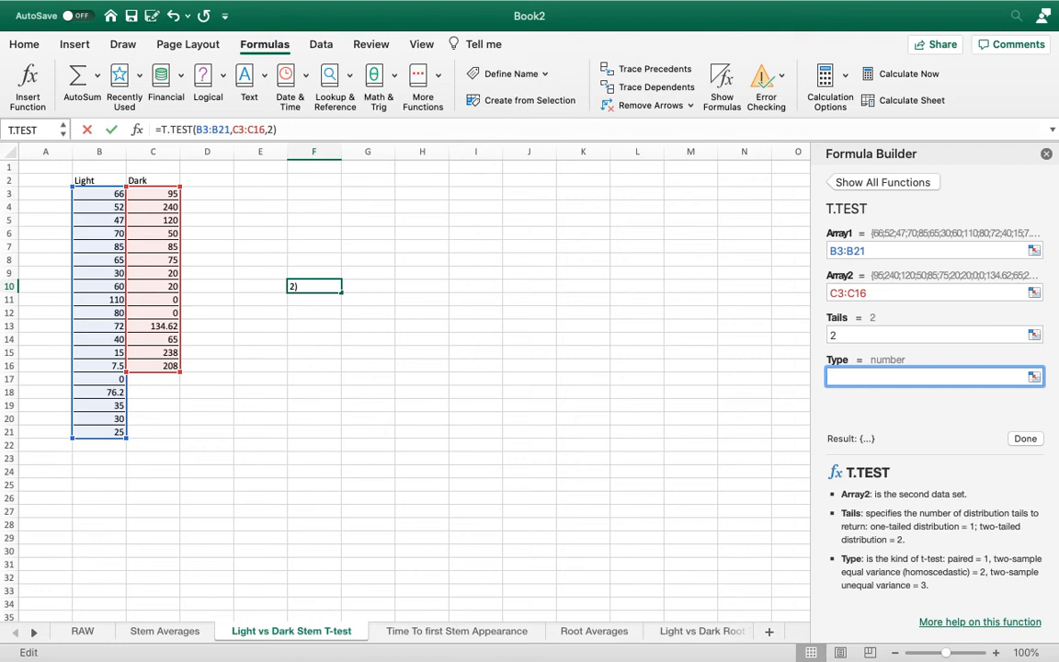
type("2")
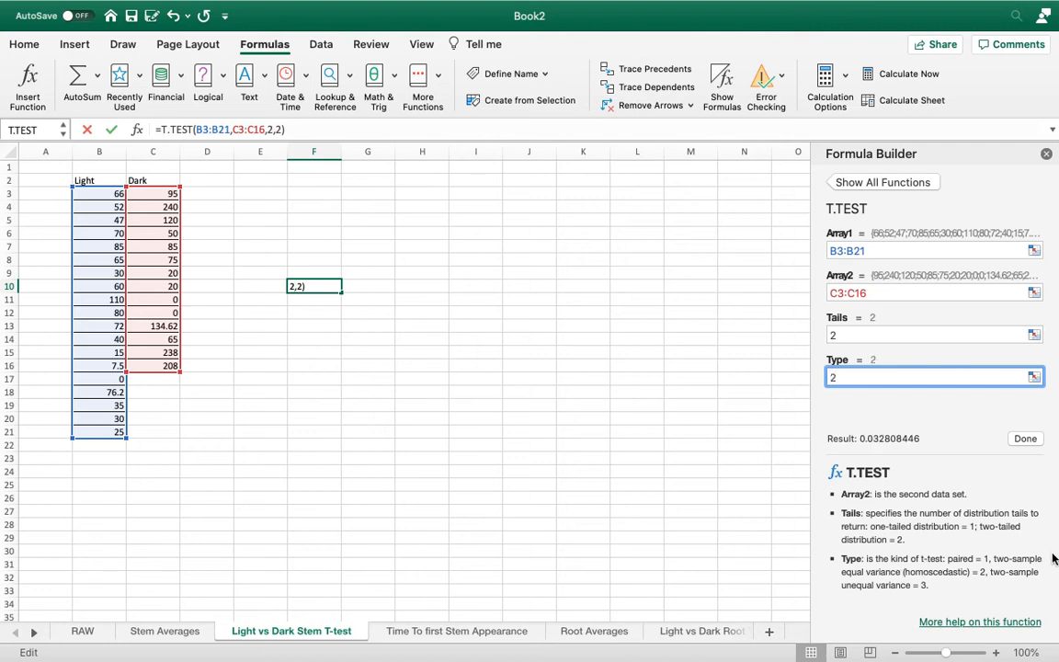
left_click(1025, 439)
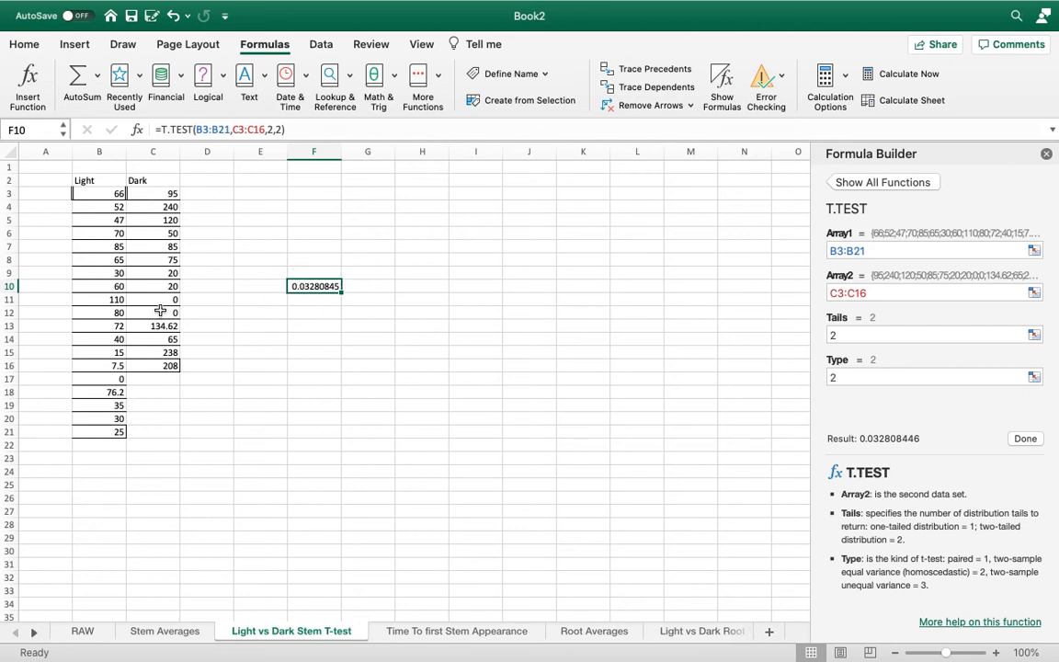
Step: Close the Formula Builder and clear the t-test result in cell E7 on the Time To first Stem Appearance sheet
left_click(164, 632)
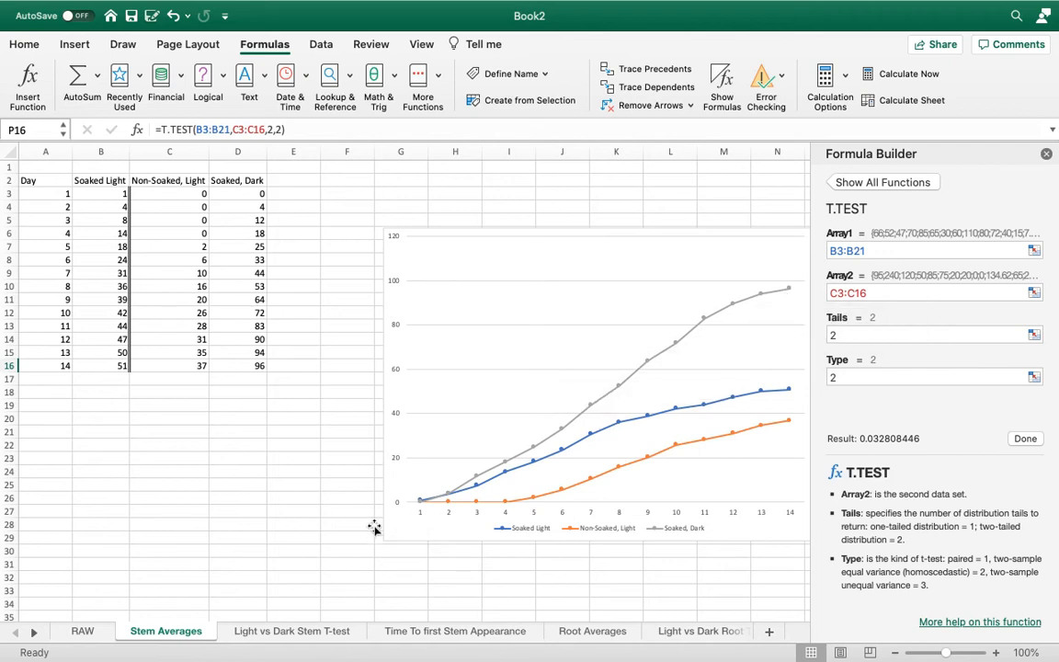
left_click(1047, 154)
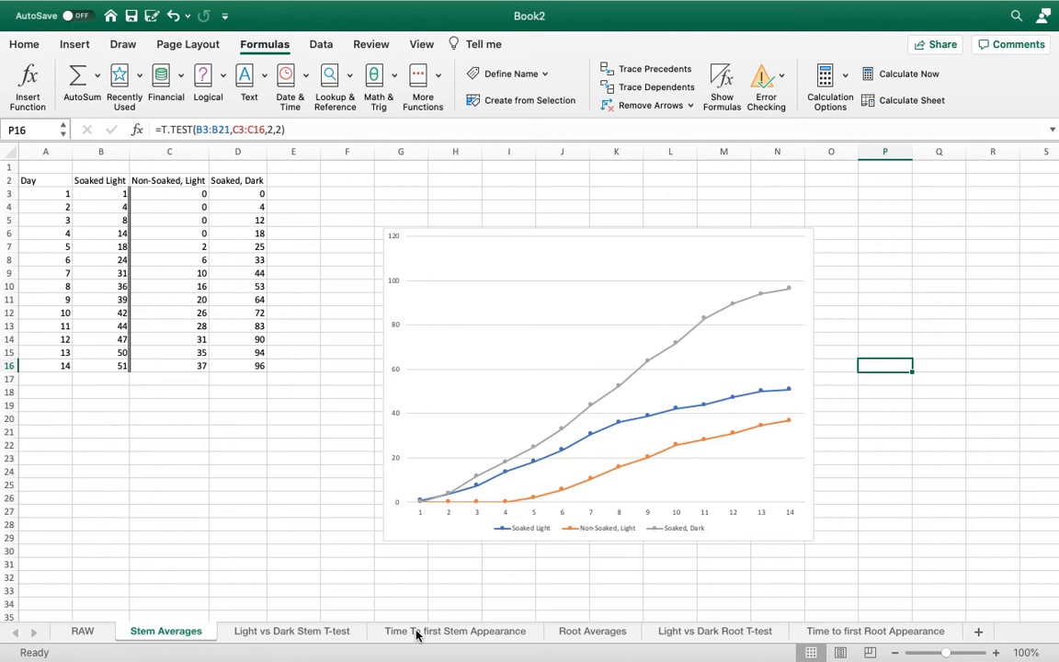
left_click(417, 633)
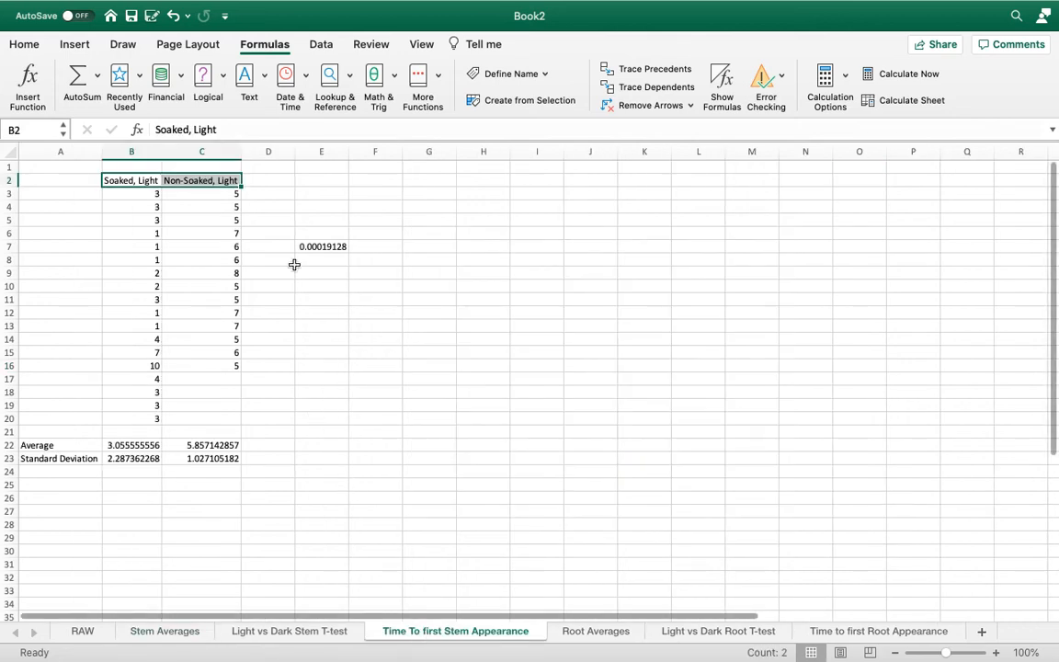
left_click(310, 247)
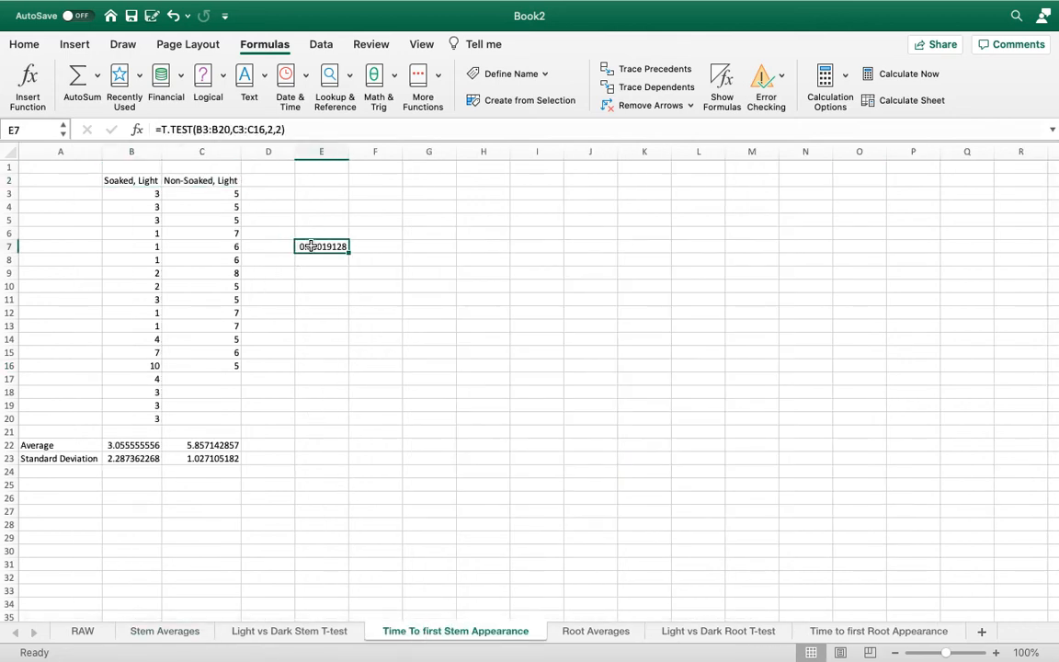
key("super+z")
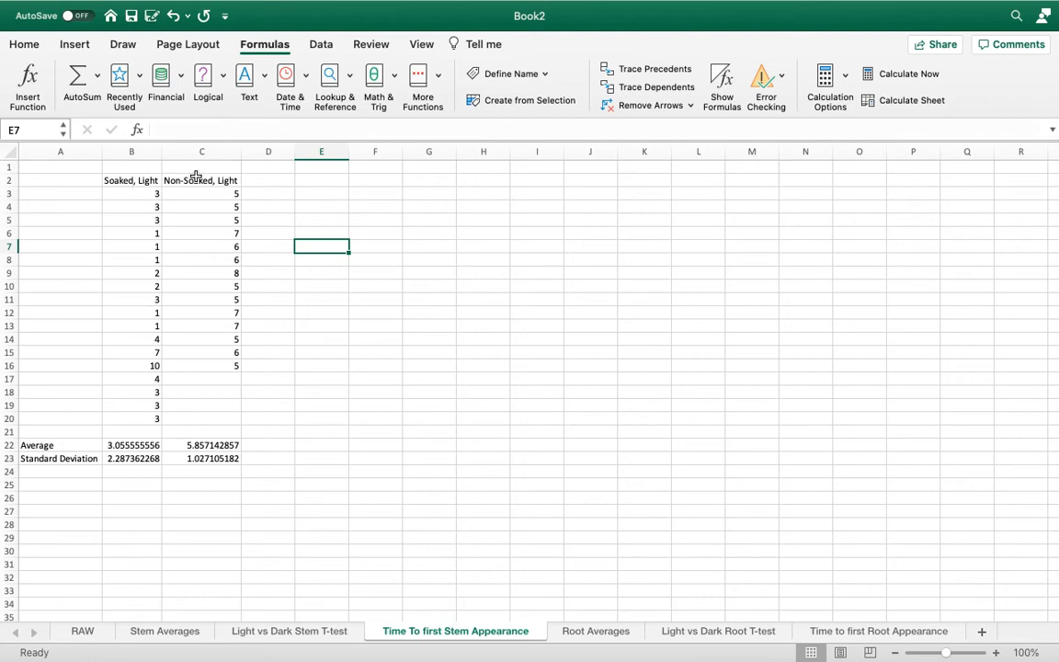
Step: Examine the first day of stem growth in columns C to E of the Soaked, Light stem table on the RAW sheet
left_click(81, 631)
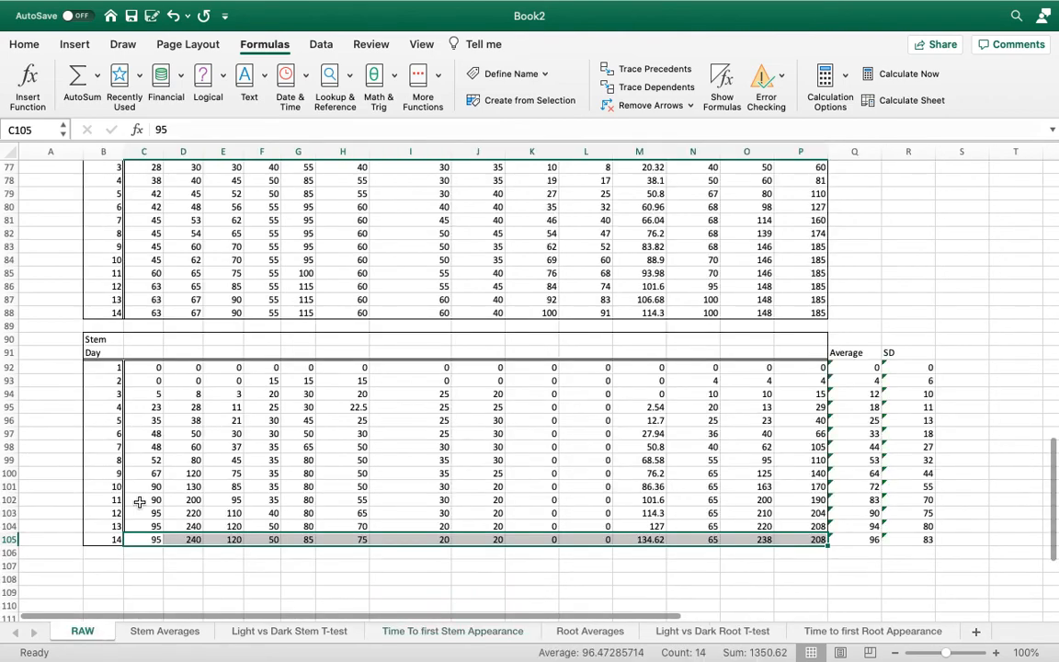
scroll(141, 501, "up", 15)
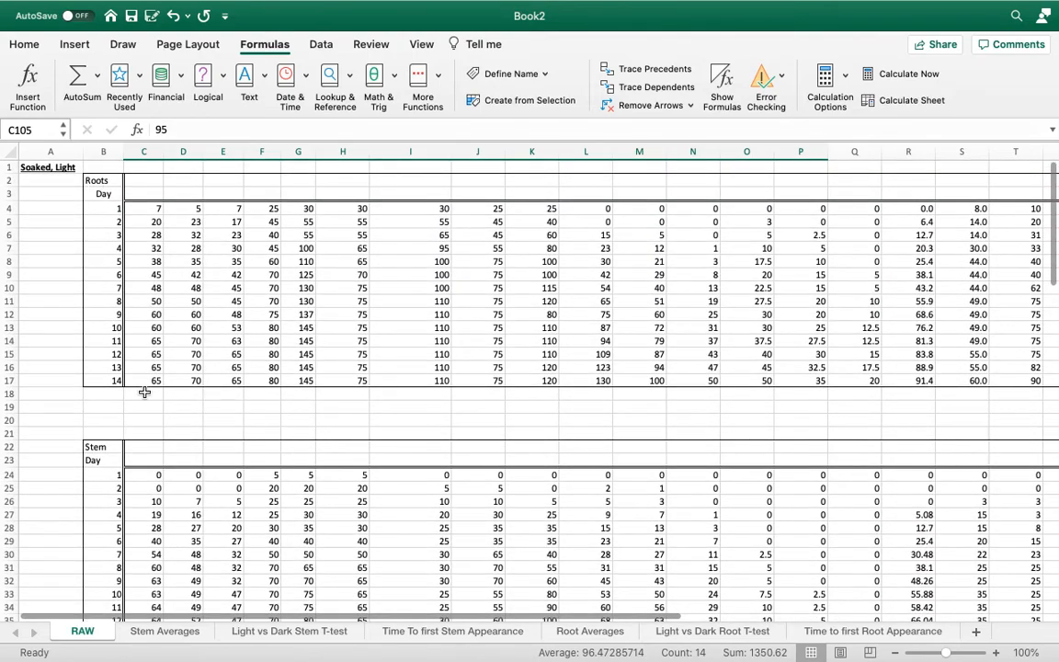
scroll(144, 395, "down", 5)
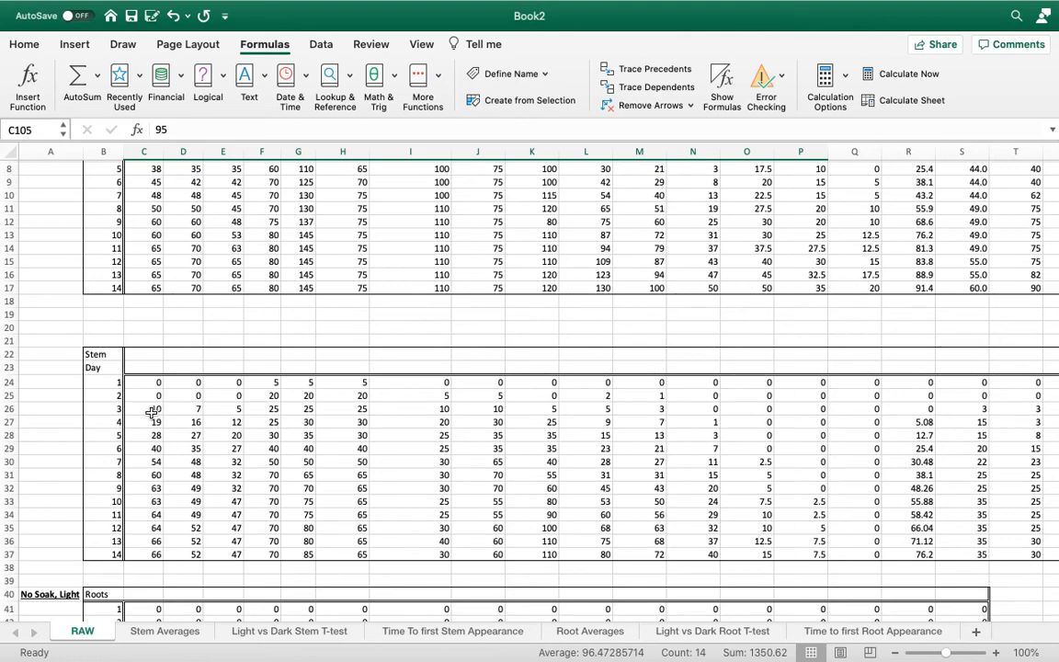
left_click(155, 411)
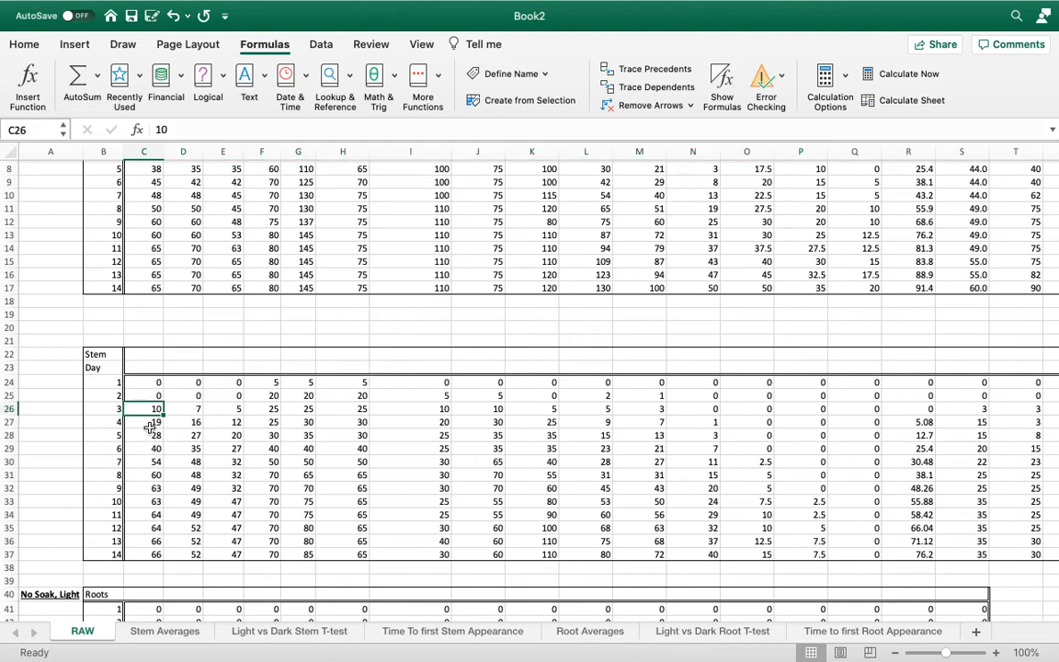
left_click(189, 410)
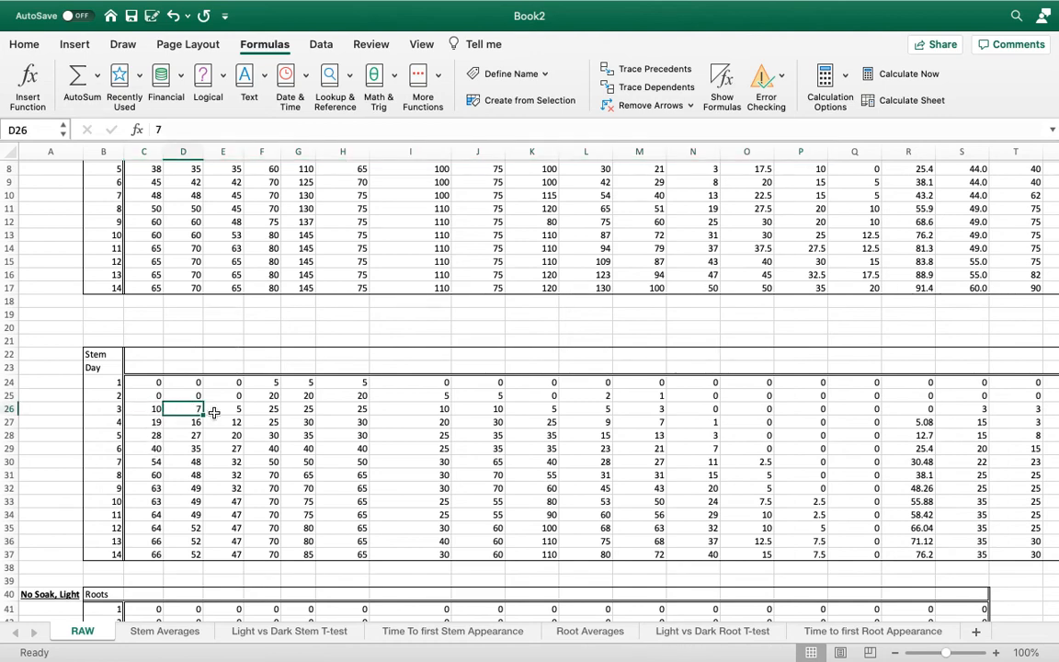
left_click(238, 410)
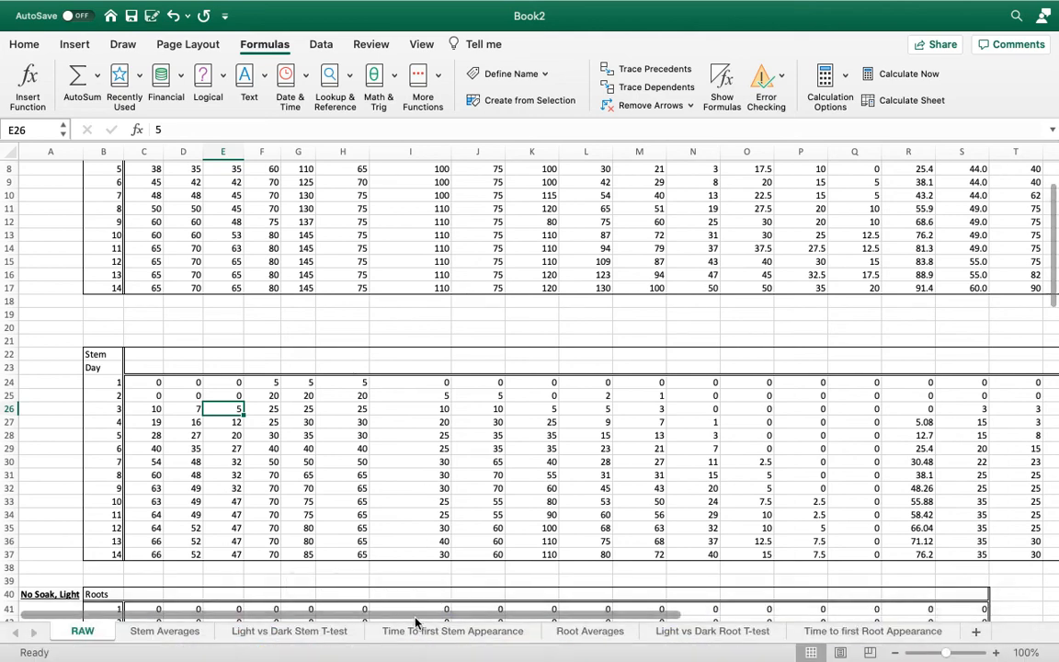
left_click(452, 631)
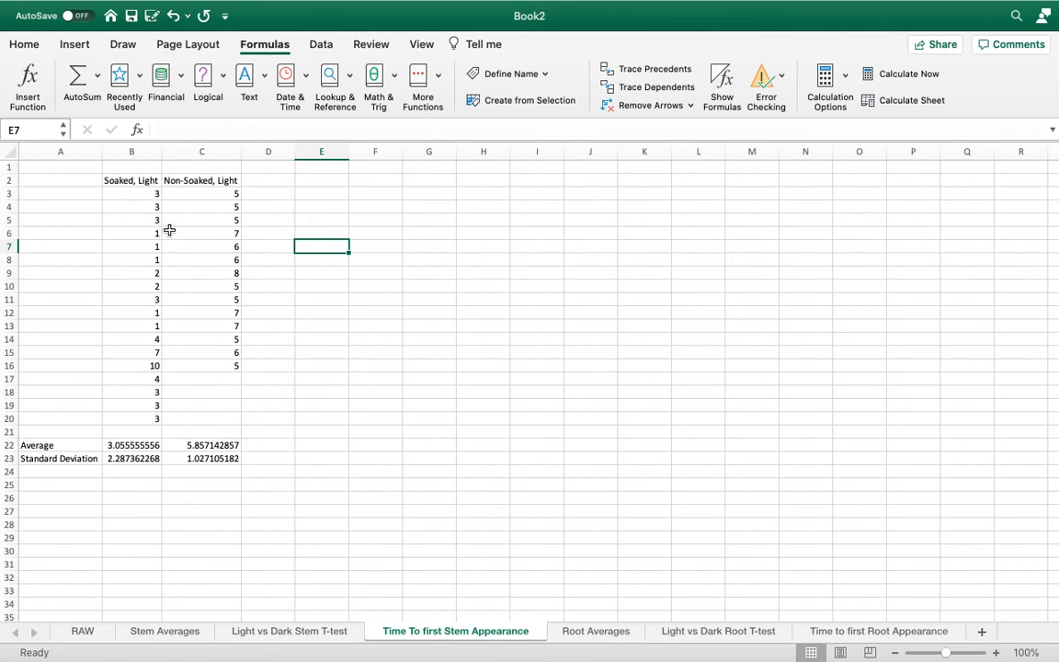
Step: Examine the first day of stem growth in columns F to J of the Soaked, Light stem table on the RAW sheet
left_click(83, 631)
left_click(269, 395)
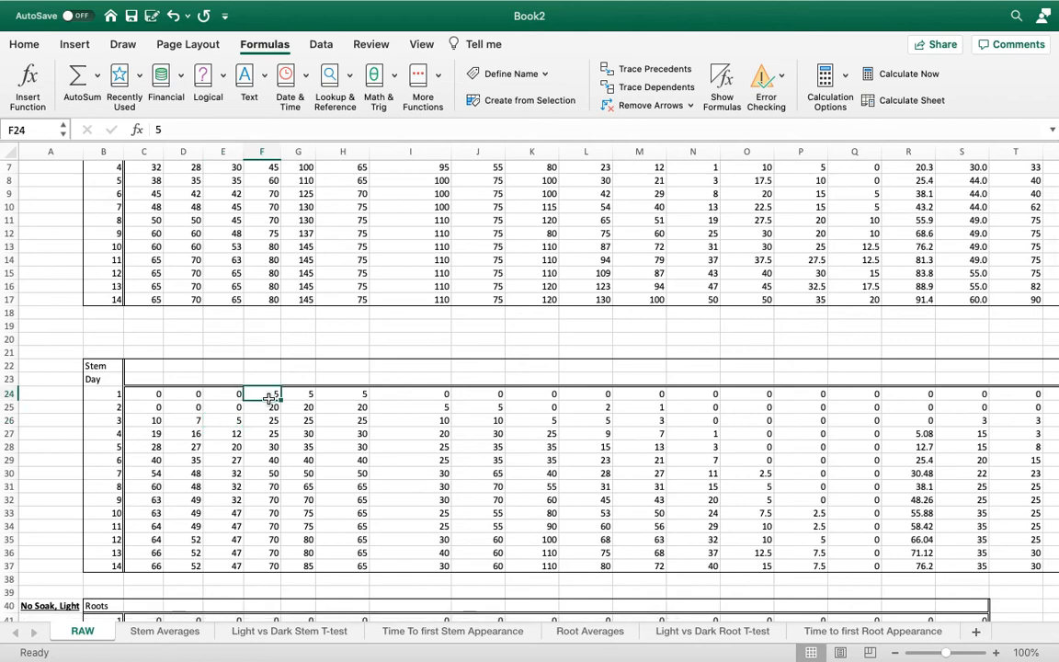
left_click(304, 395)
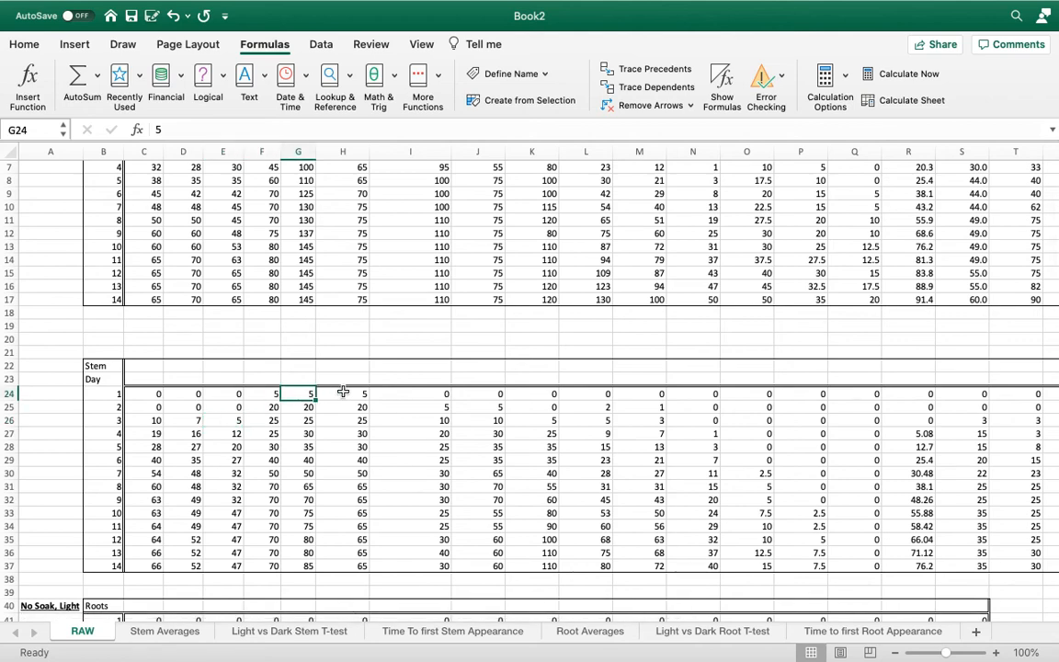
left_click(343, 394)
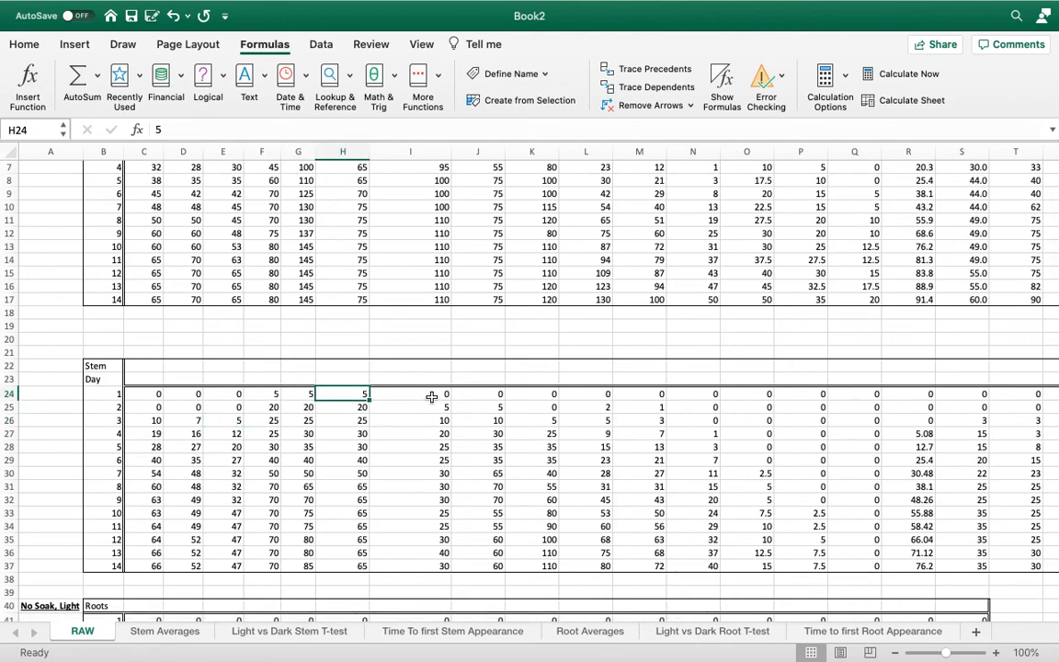
left_click(442, 409)
left_click(493, 406)
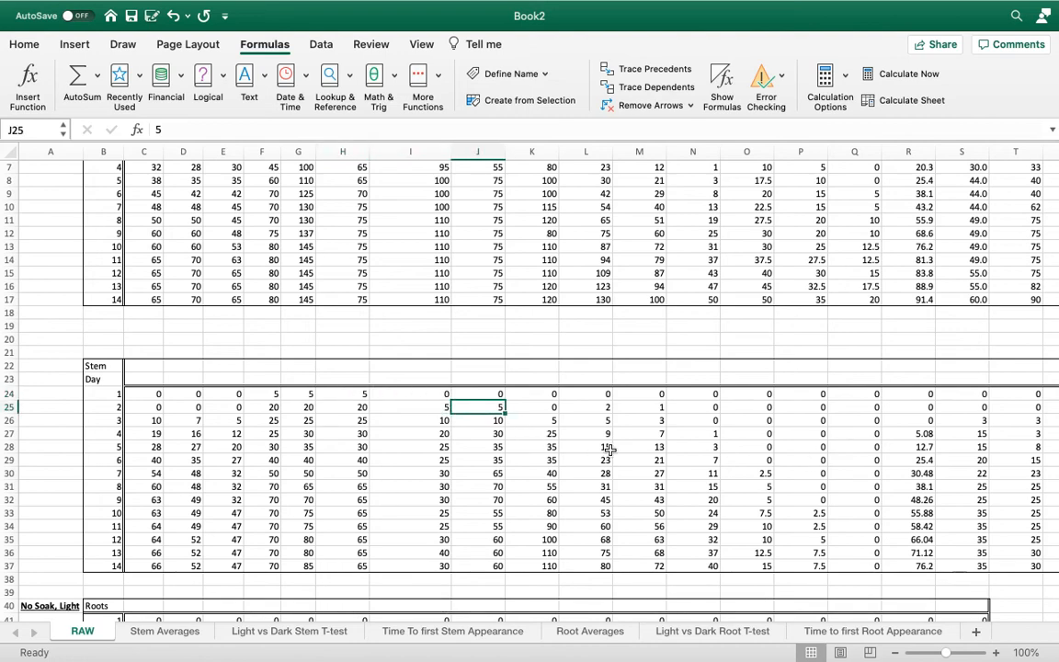
left_click(478, 633)
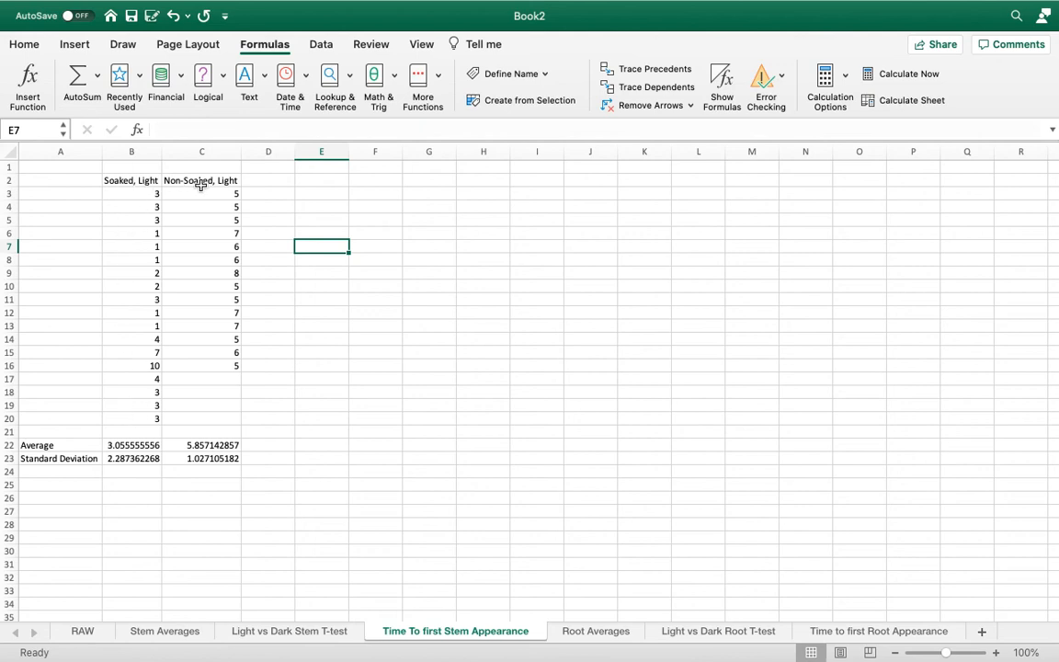
Step: Review the No Soak, Light stem table on the RAW sheet and return to the Time To first Stem Appearance sheet
left_click(82, 632)
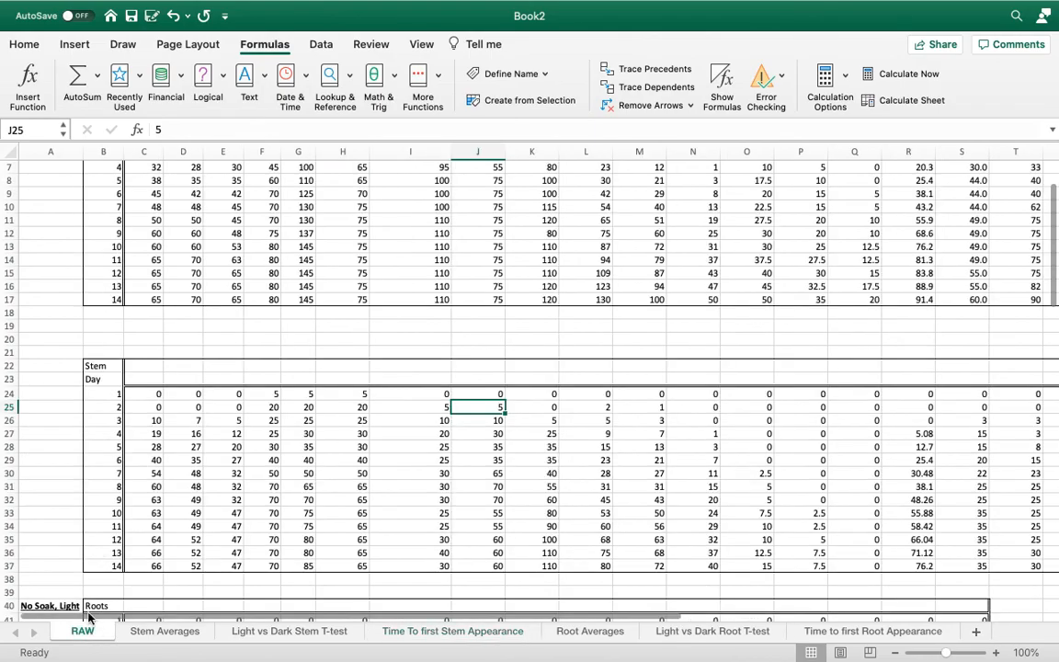
scroll(115, 479, "down", 5)
scroll(119, 506, "down", 6)
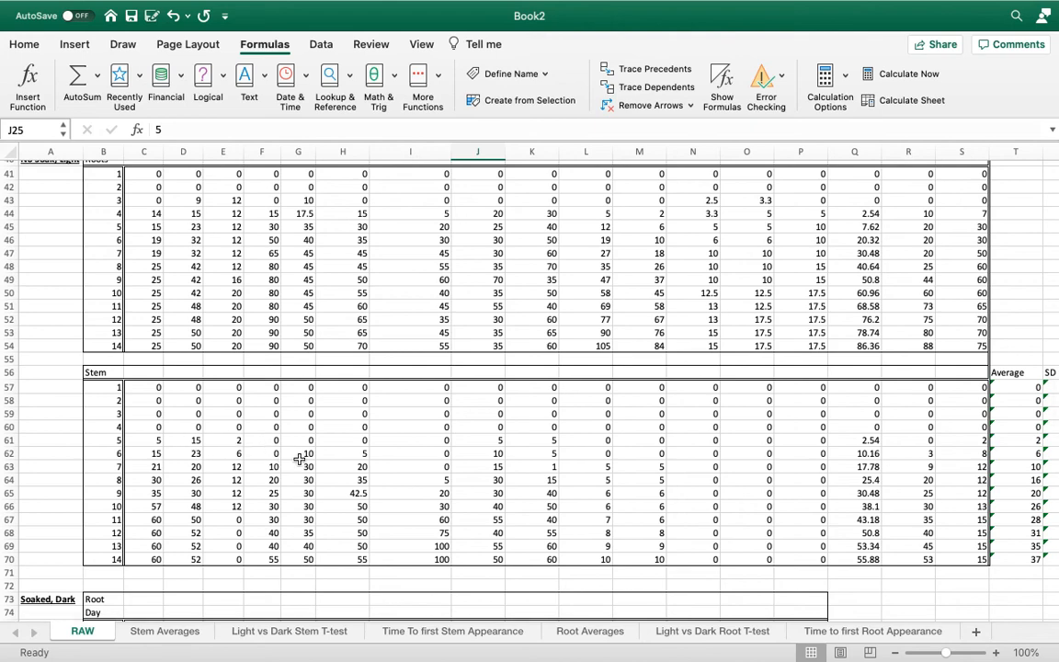
left_click(471, 635)
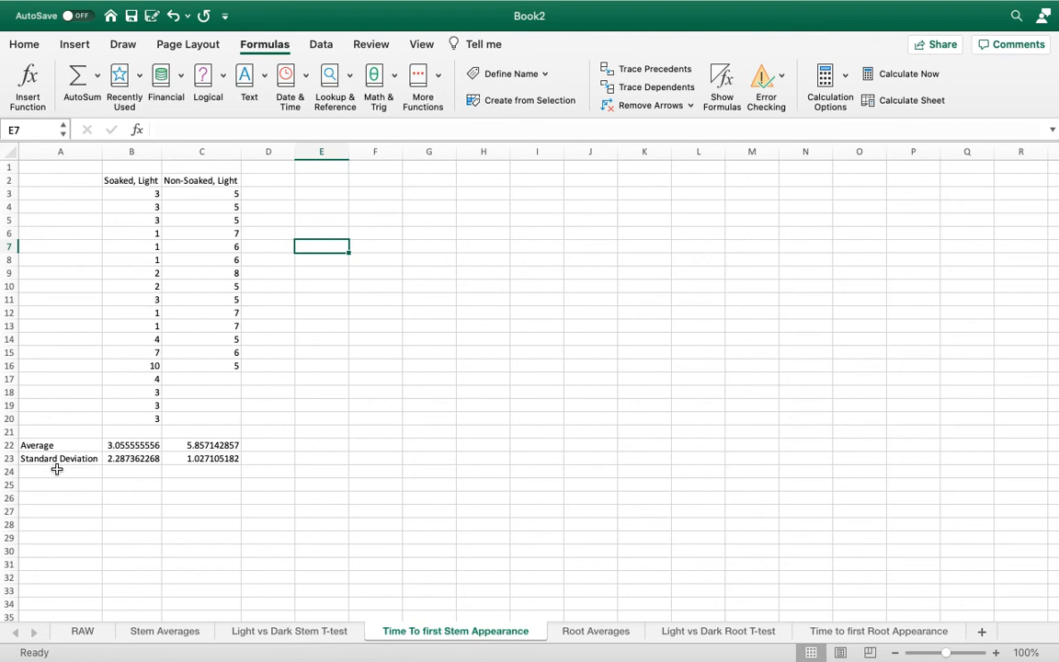
Step: Inspect the average and standard deviation formulas in B22, B23 and C22
left_click(131, 446)
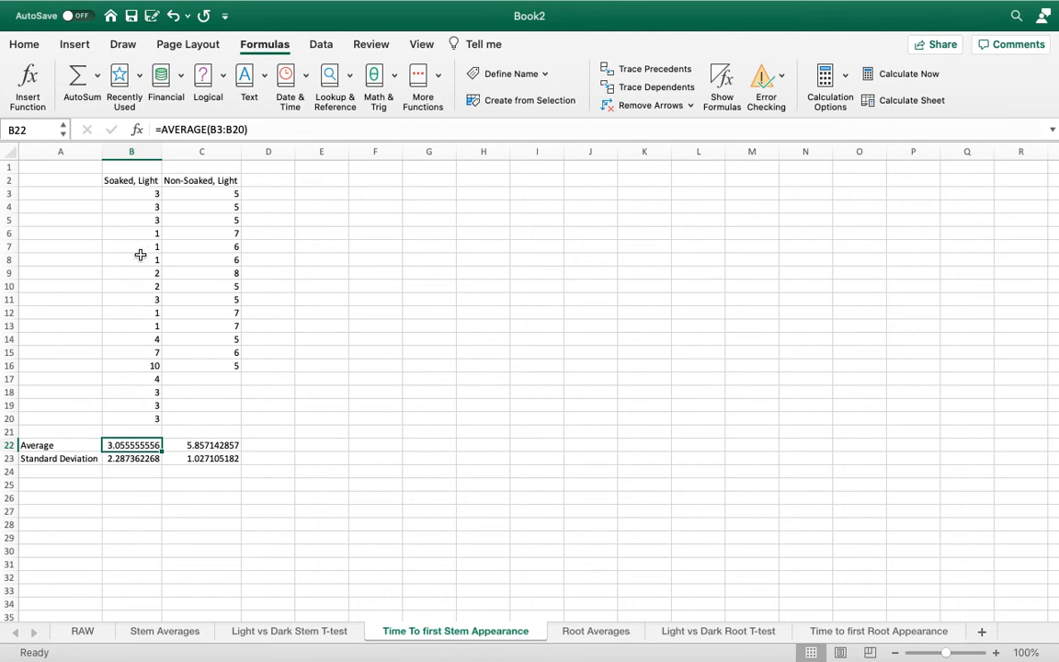
left_click(119, 463)
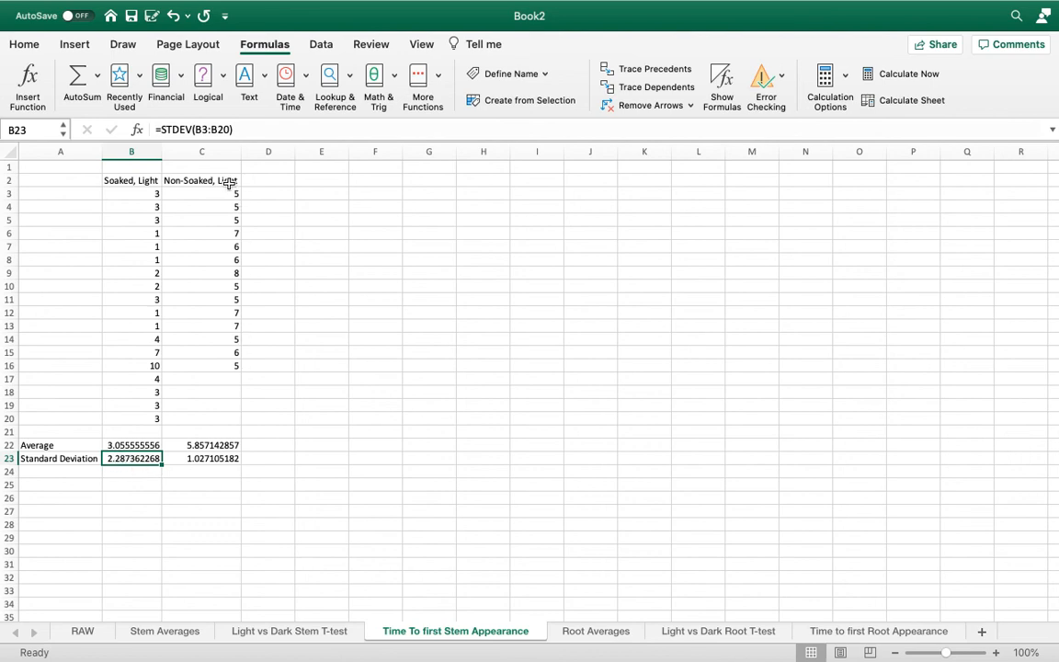
left_click(208, 446)
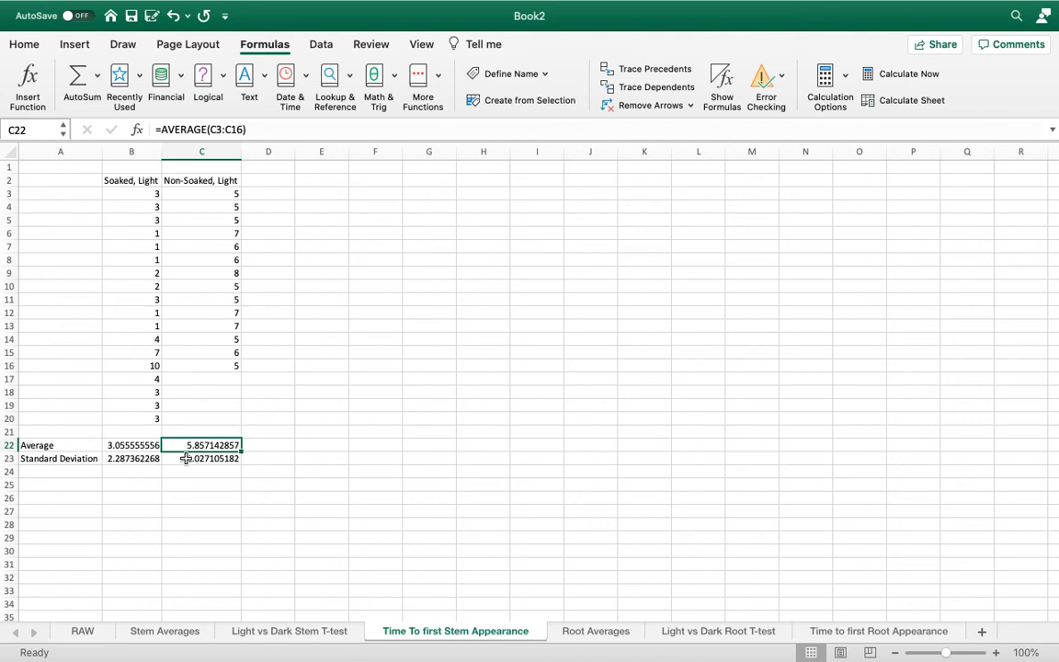
Step: Insert a T.TEST function in E9 with B3:B20 as the first array and C3:C16 as the second
left_click(331, 272)
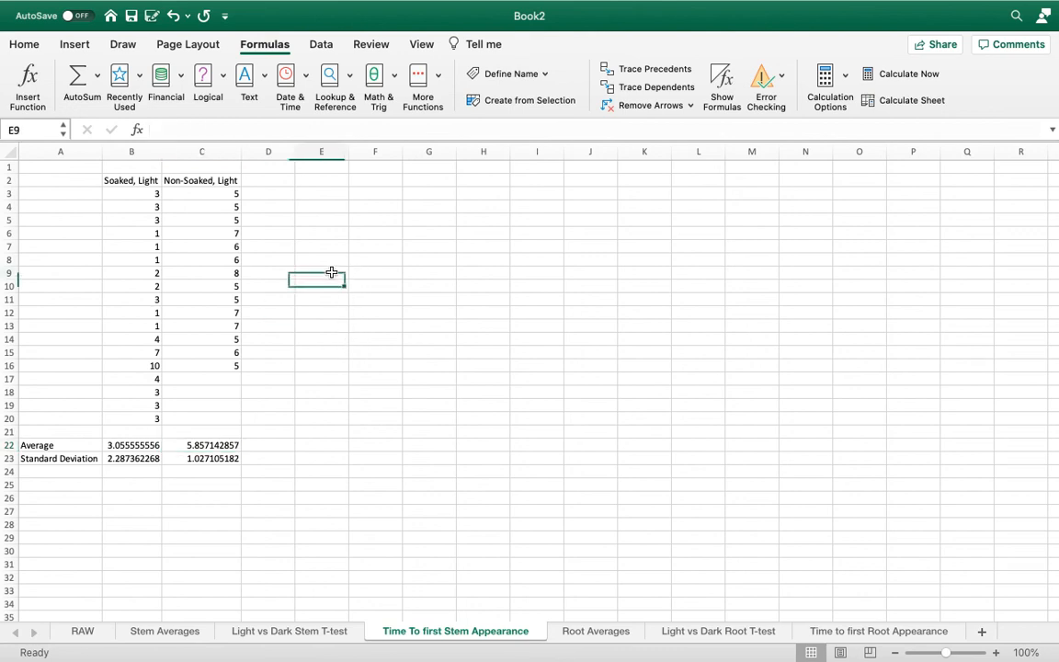
left_click(422, 84)
mouse_move(451, 147)
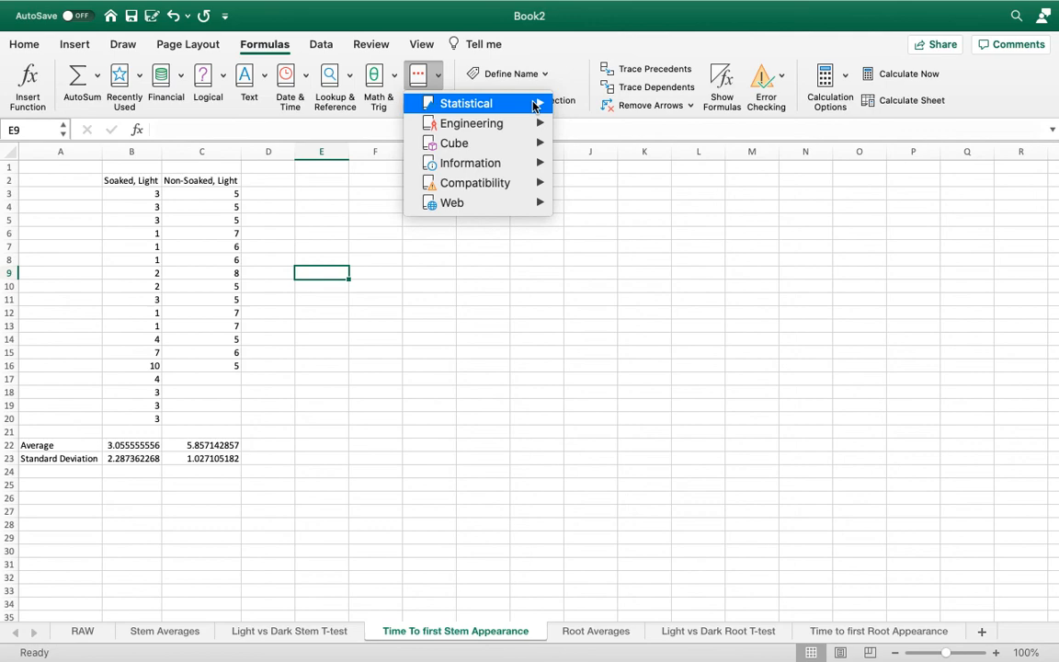
mouse_move(534, 106)
scroll(611, 439, "down", 5)
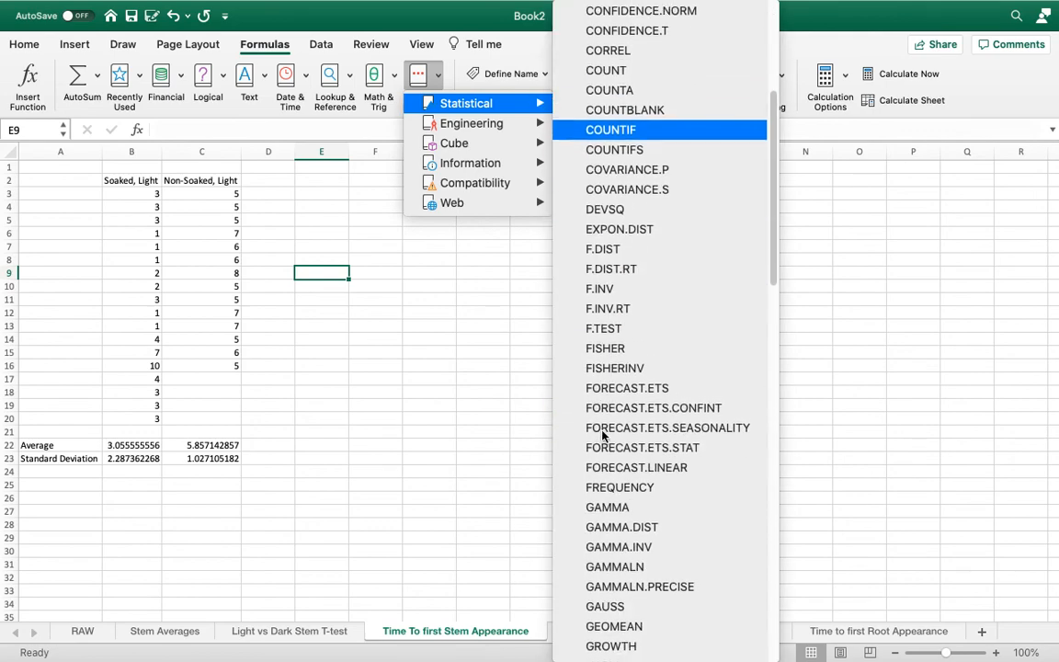
scroll(603, 436, "down", 15)
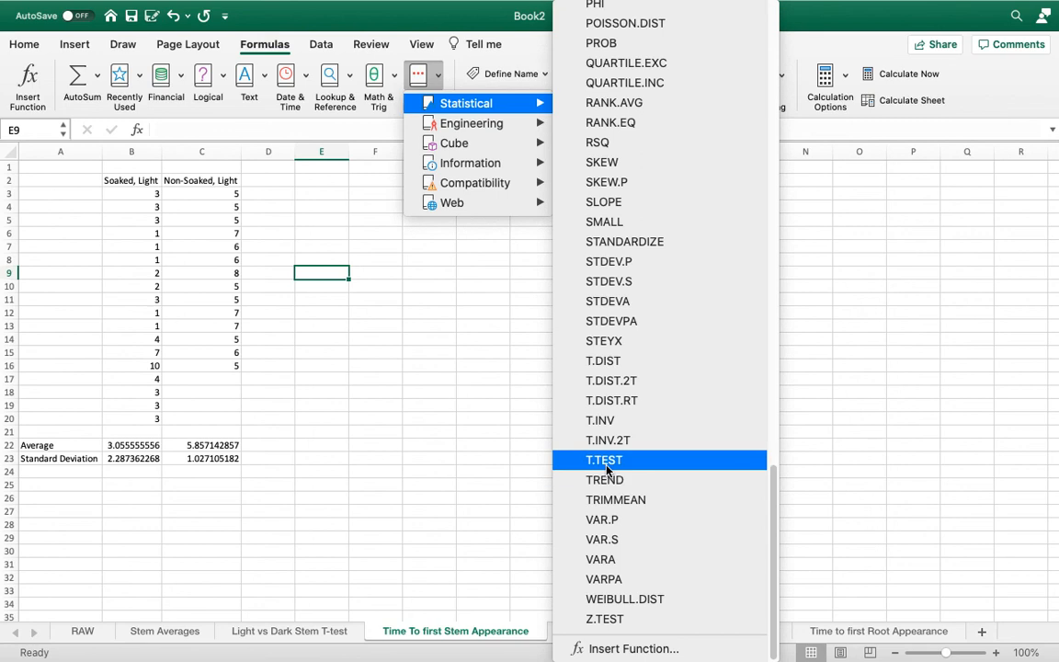
left_click(607, 469)
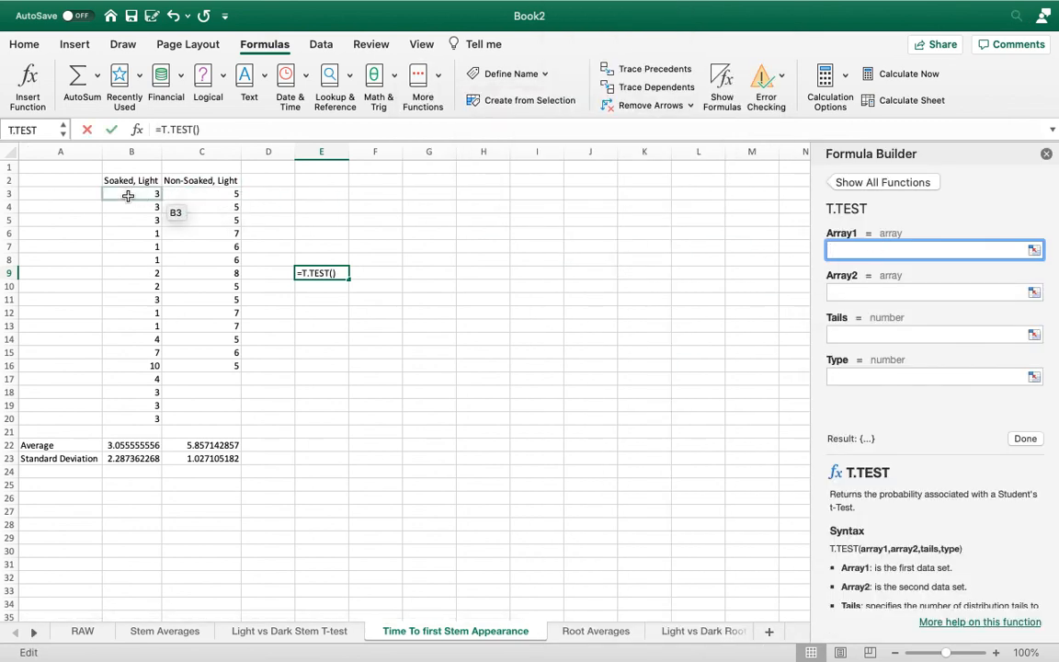
left_click_drag(128, 196, 124, 409)
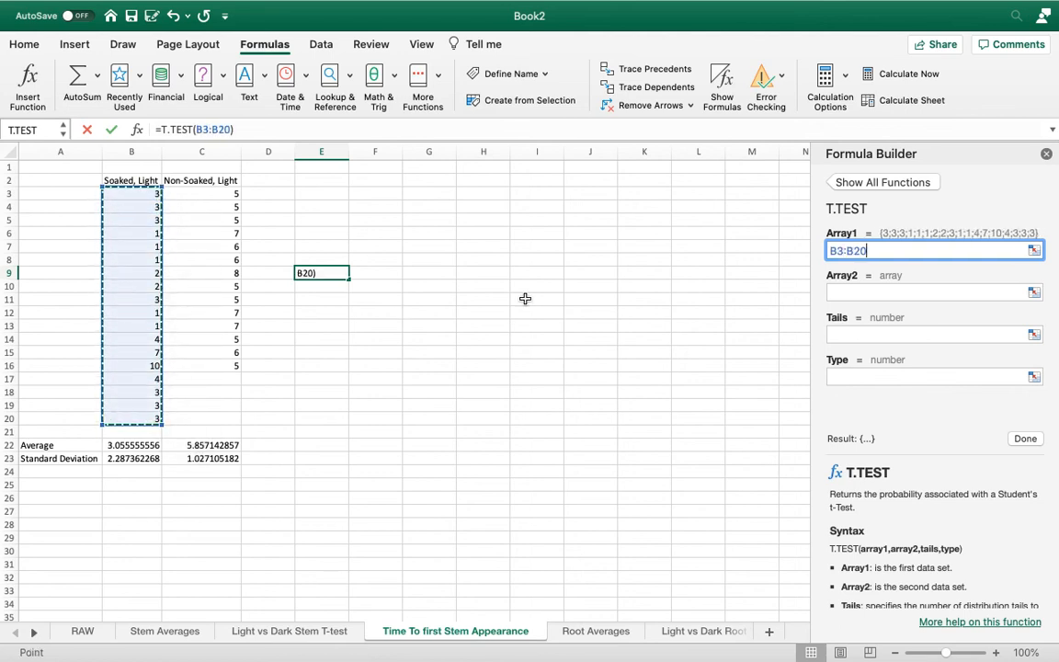
left_click(856, 291)
left_click_drag(208, 194, 208, 365)
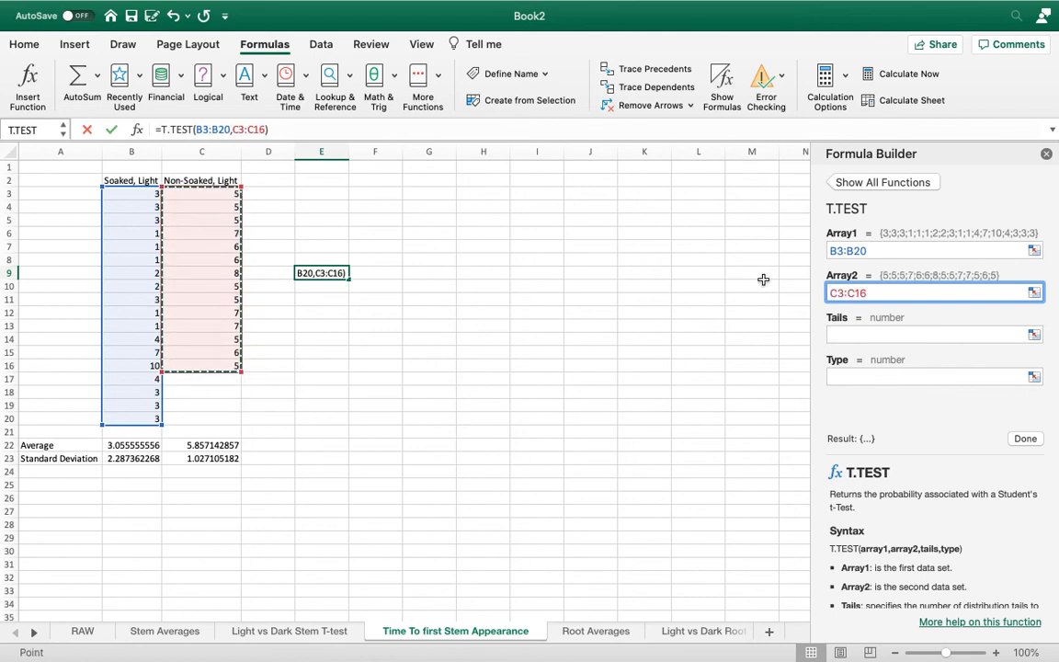
Step: Set the t-test's tails to 2 and type to 2, and complete the formula
left_click(846, 334)
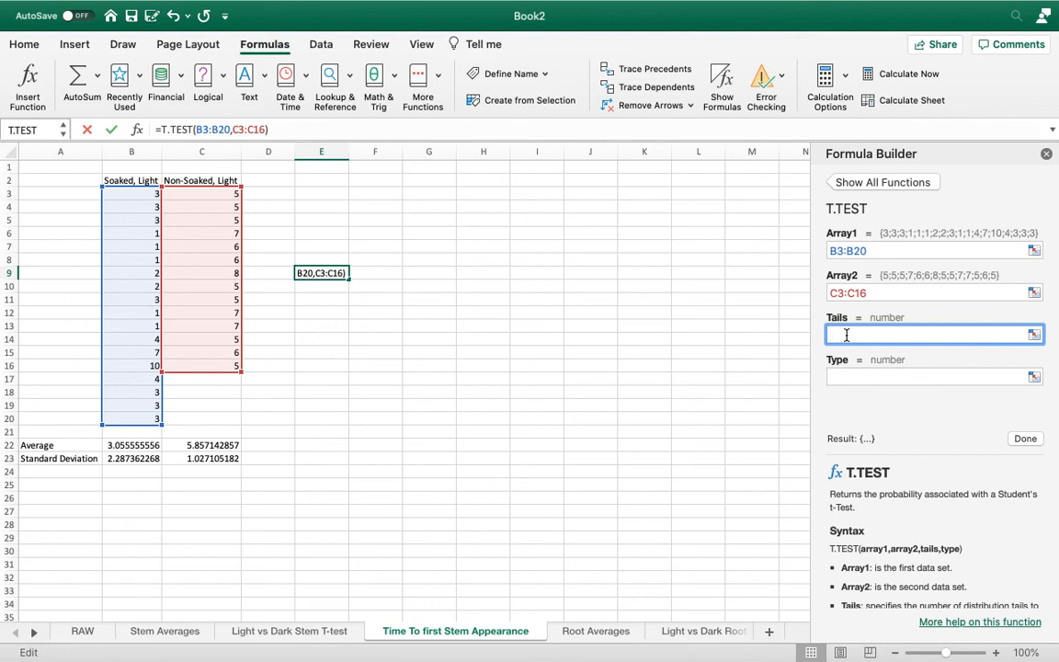
type("2")
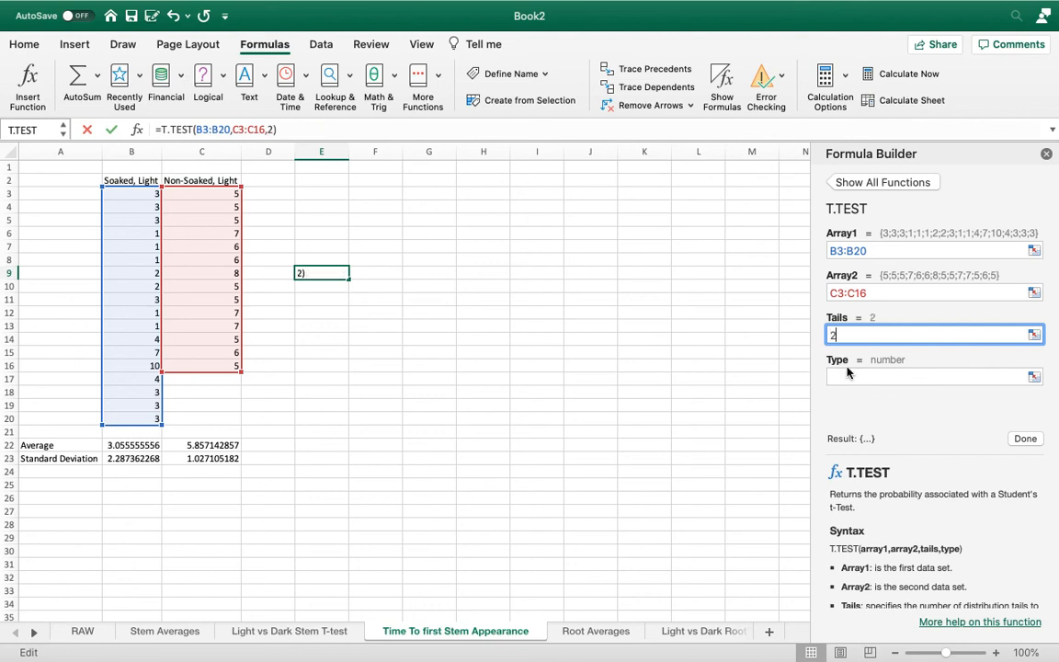
left_click(849, 378)
type("2")
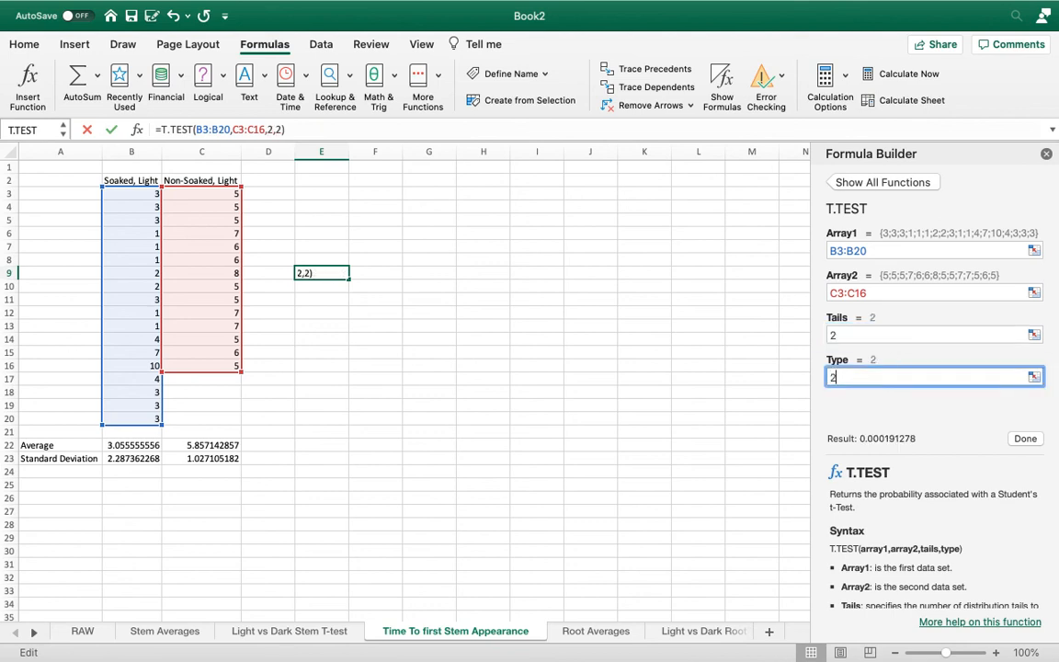
left_click(1027, 441)
left_click(1046, 154)
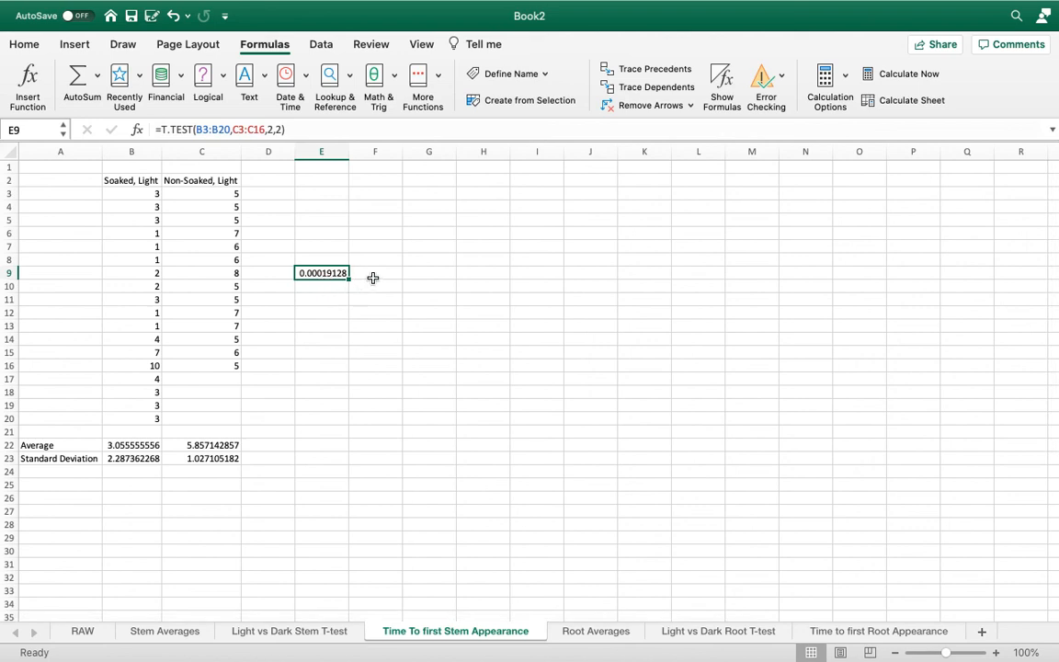
Step: Inspect the soaked versus non-soaked t-test result and formula in E9
left_click(327, 294)
left_click(327, 273)
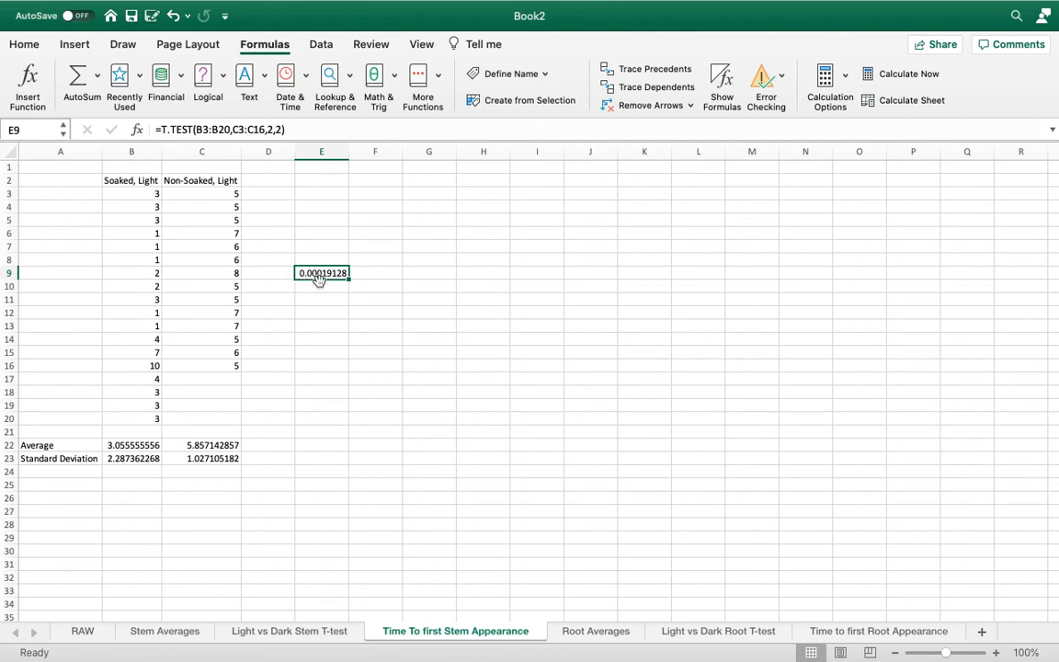
left_click(363, 273)
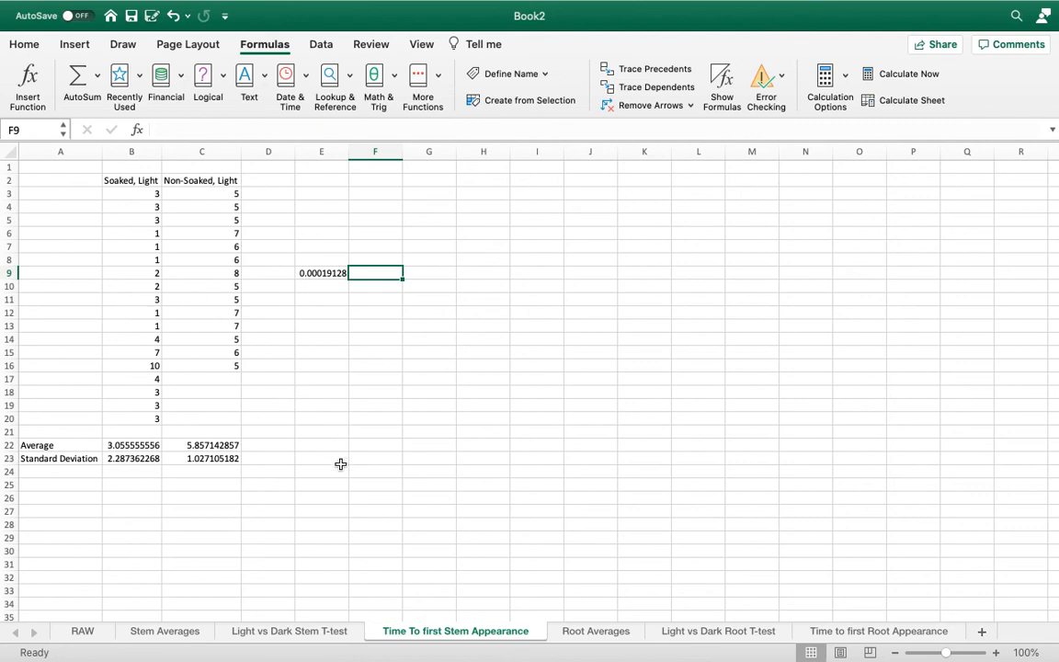
left_click(332, 511)
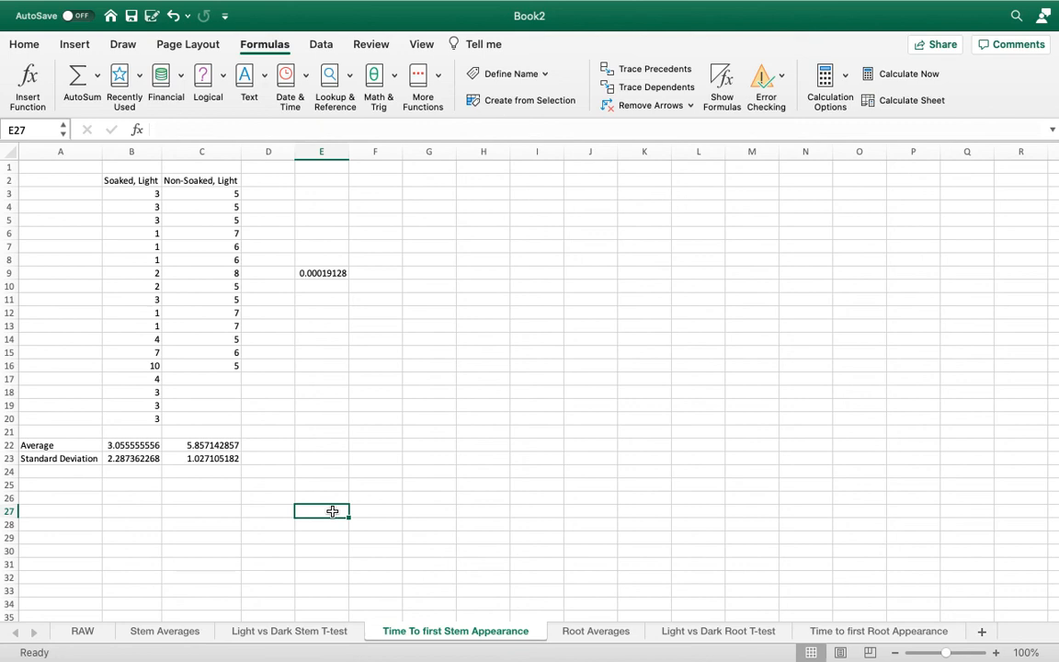
left_click(319, 274)
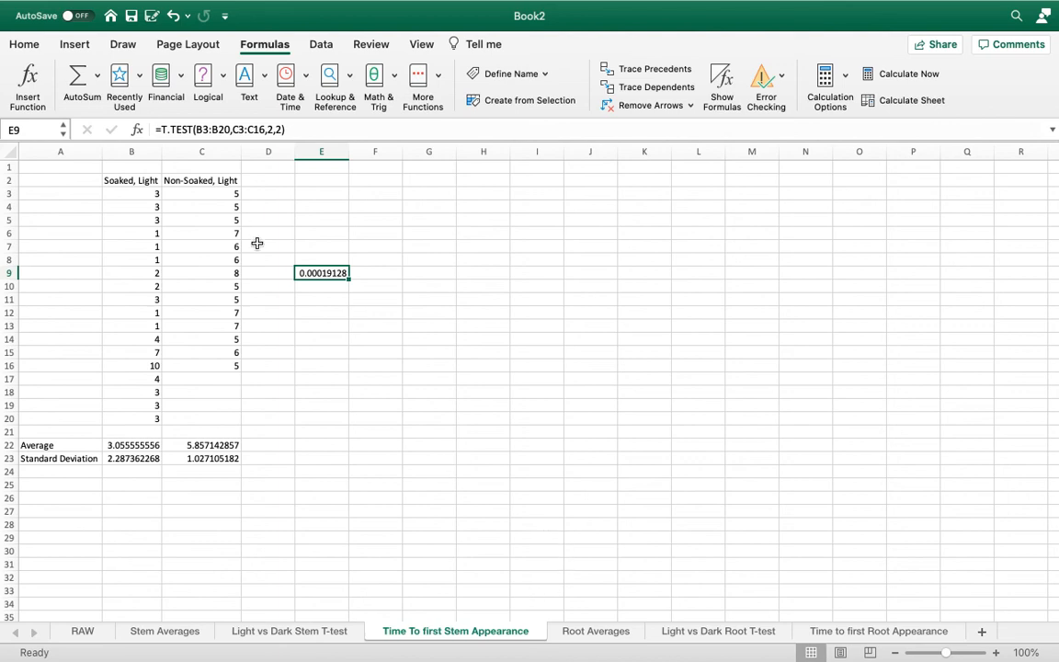
Step: Review the Root Averages, Light vs Dark Root T-test and Time to first Root Appearance sheets alongside the stem sheets
left_click(579, 631)
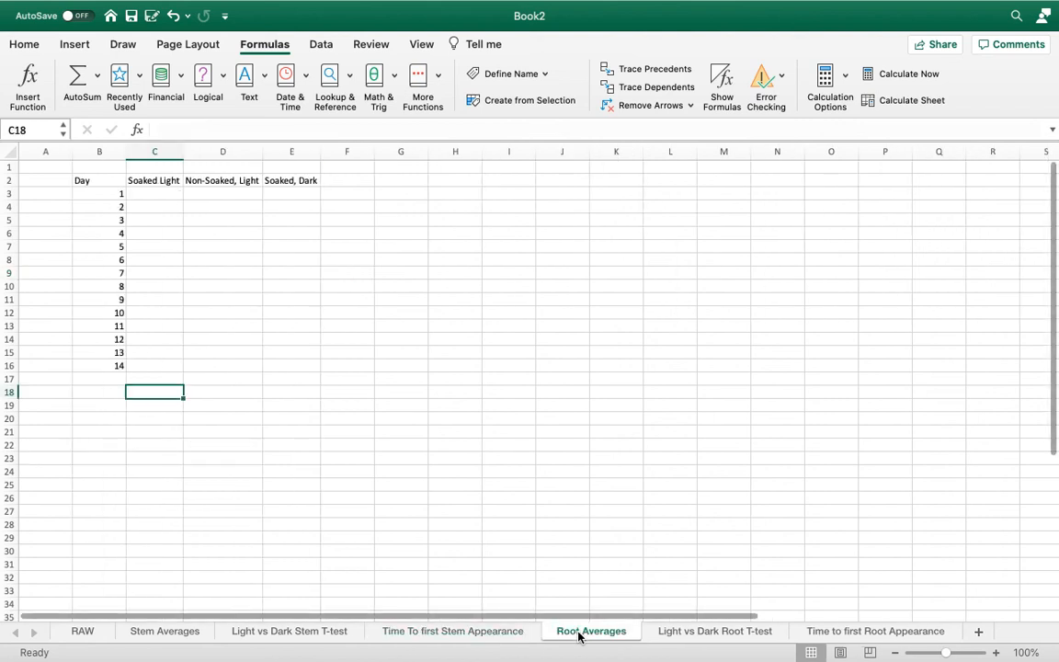
left_click(691, 630)
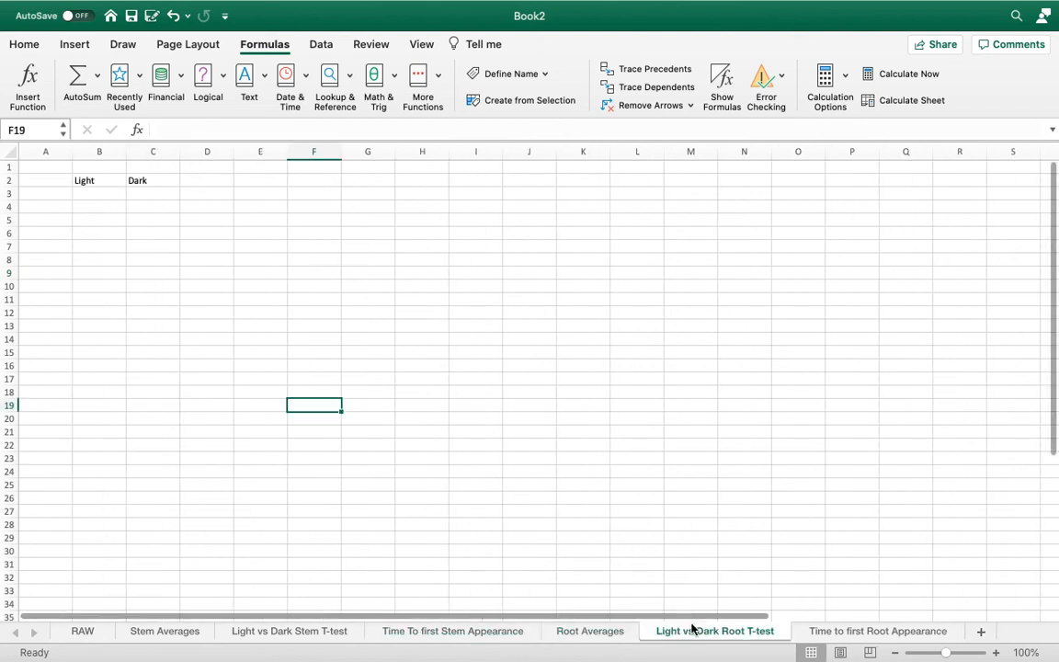
left_click(860, 633)
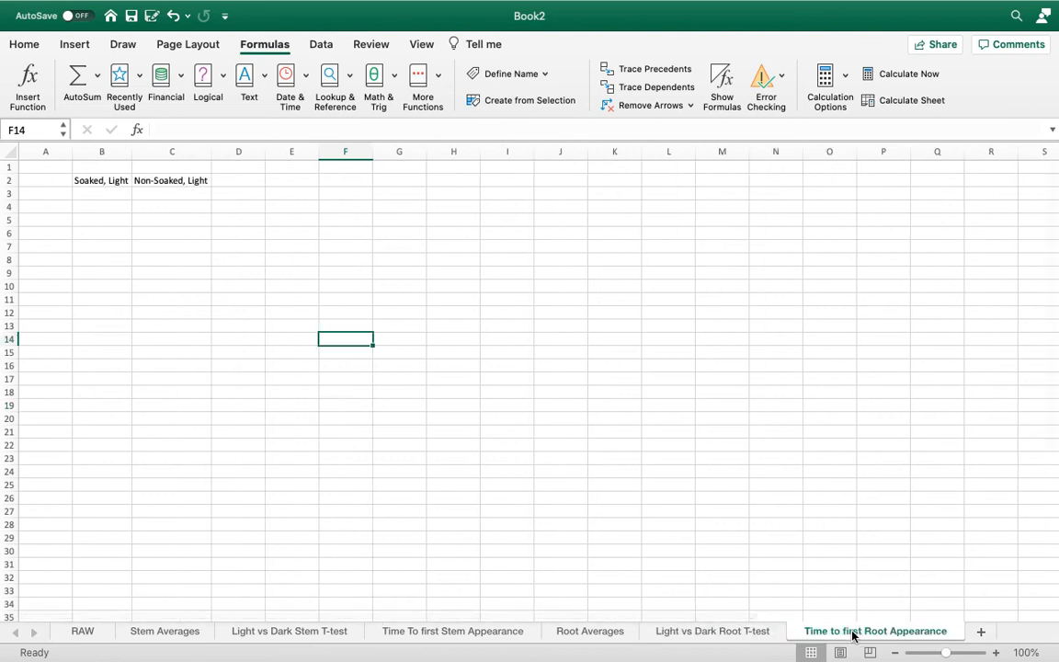
left_click(587, 632)
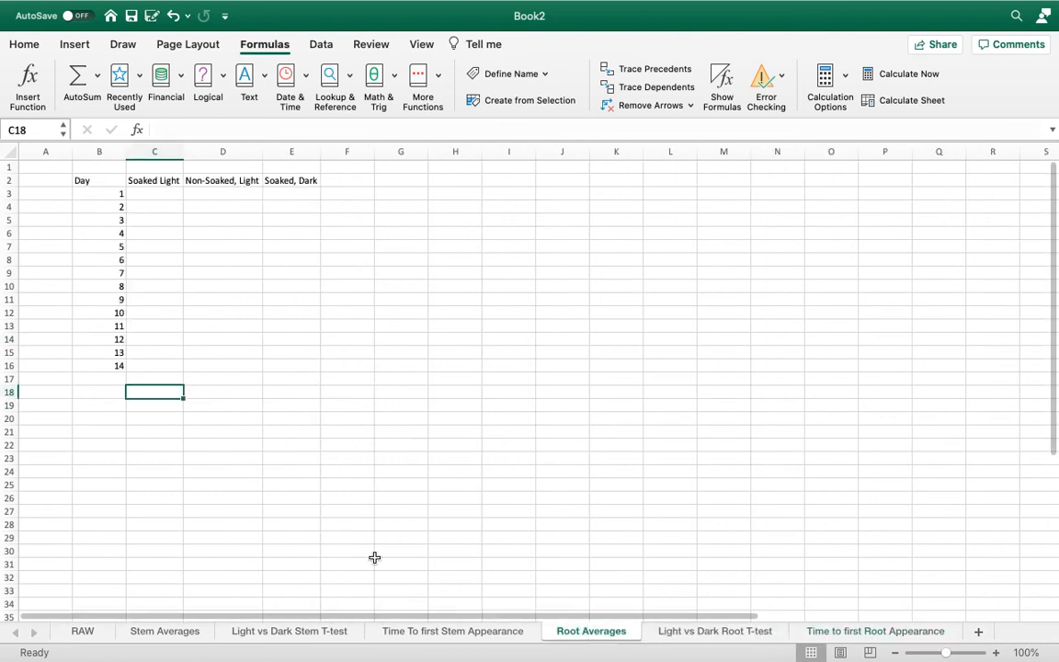
left_click(175, 633)
left_click(261, 632)
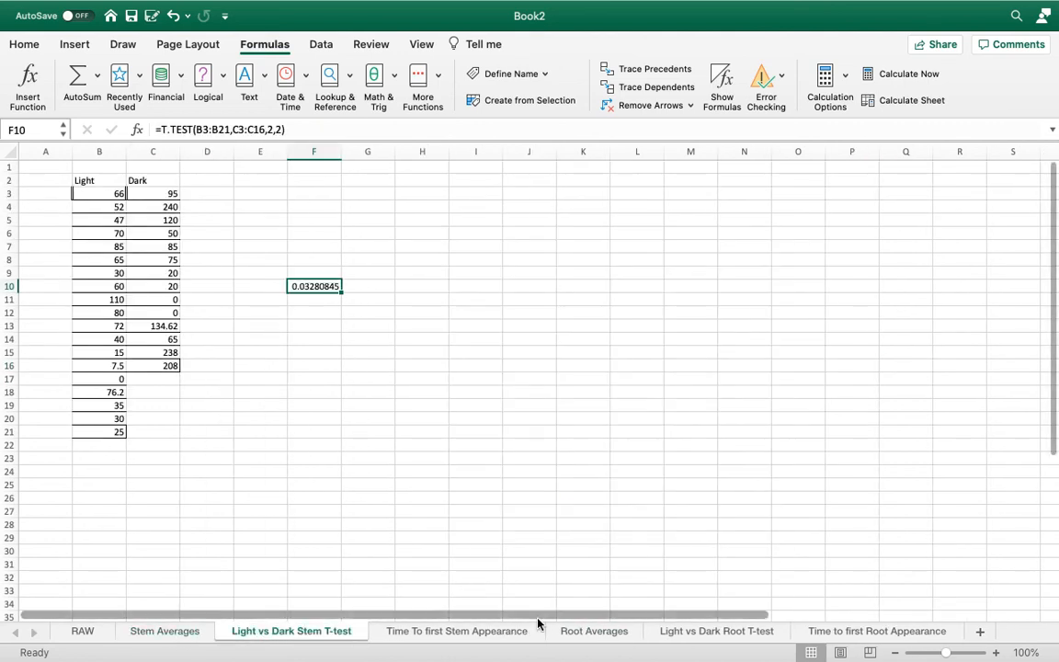
left_click(598, 632)
Step: Look over the Soaked, Light Roots table on the RAW sheet
left_click(82, 632)
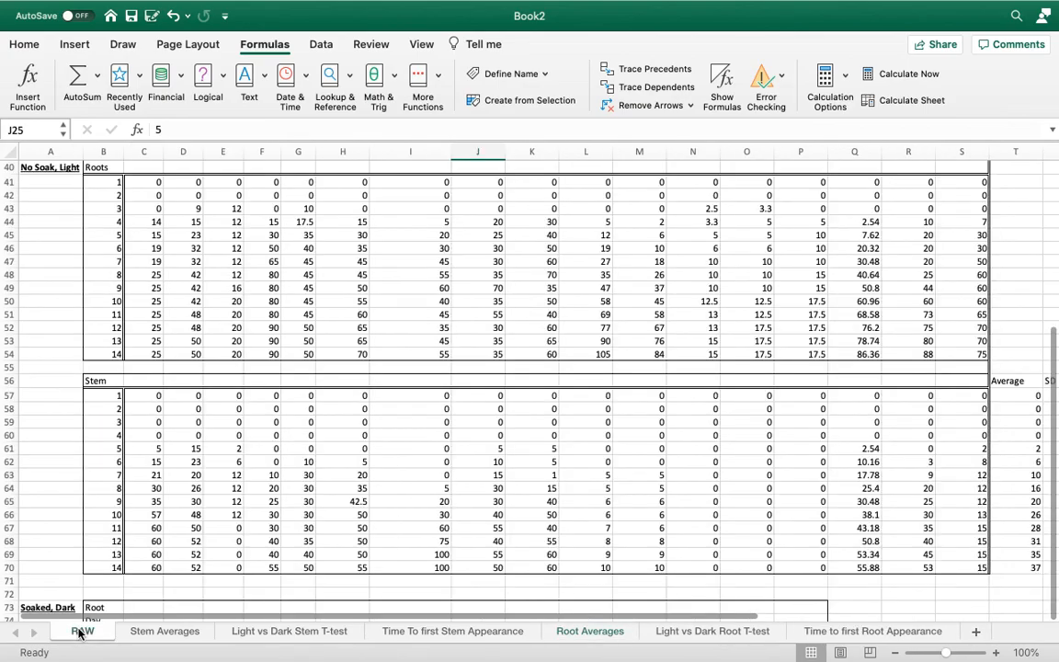
scroll(233, 419, "up", 5)
scroll(234, 418, "up", 7)
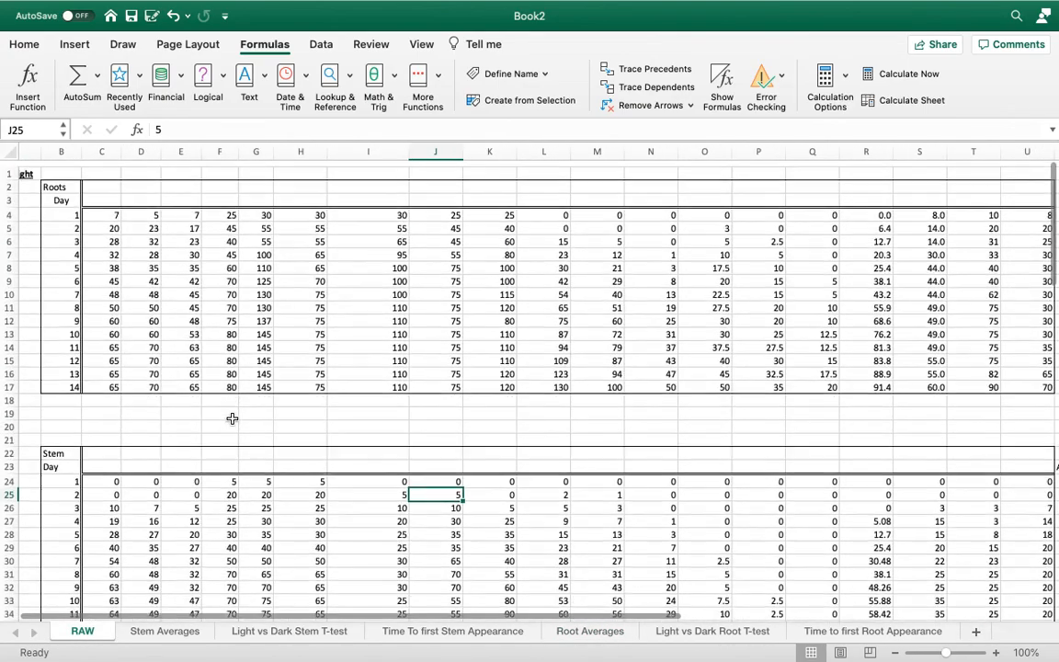
scroll(234, 418, "right", 10)
scroll(233, 418, "left", 10)
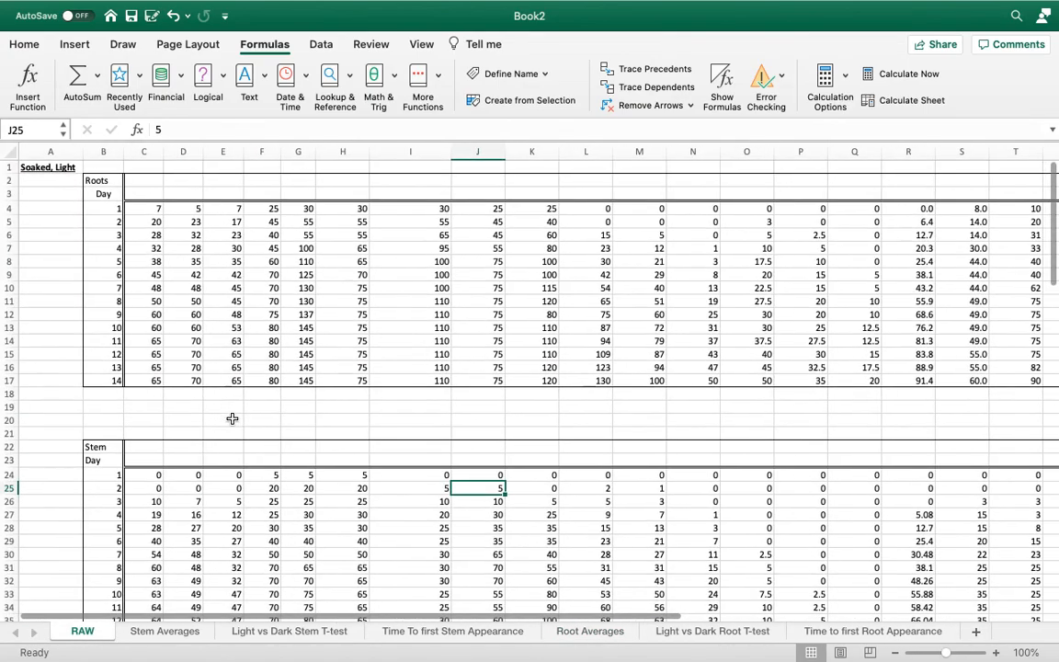